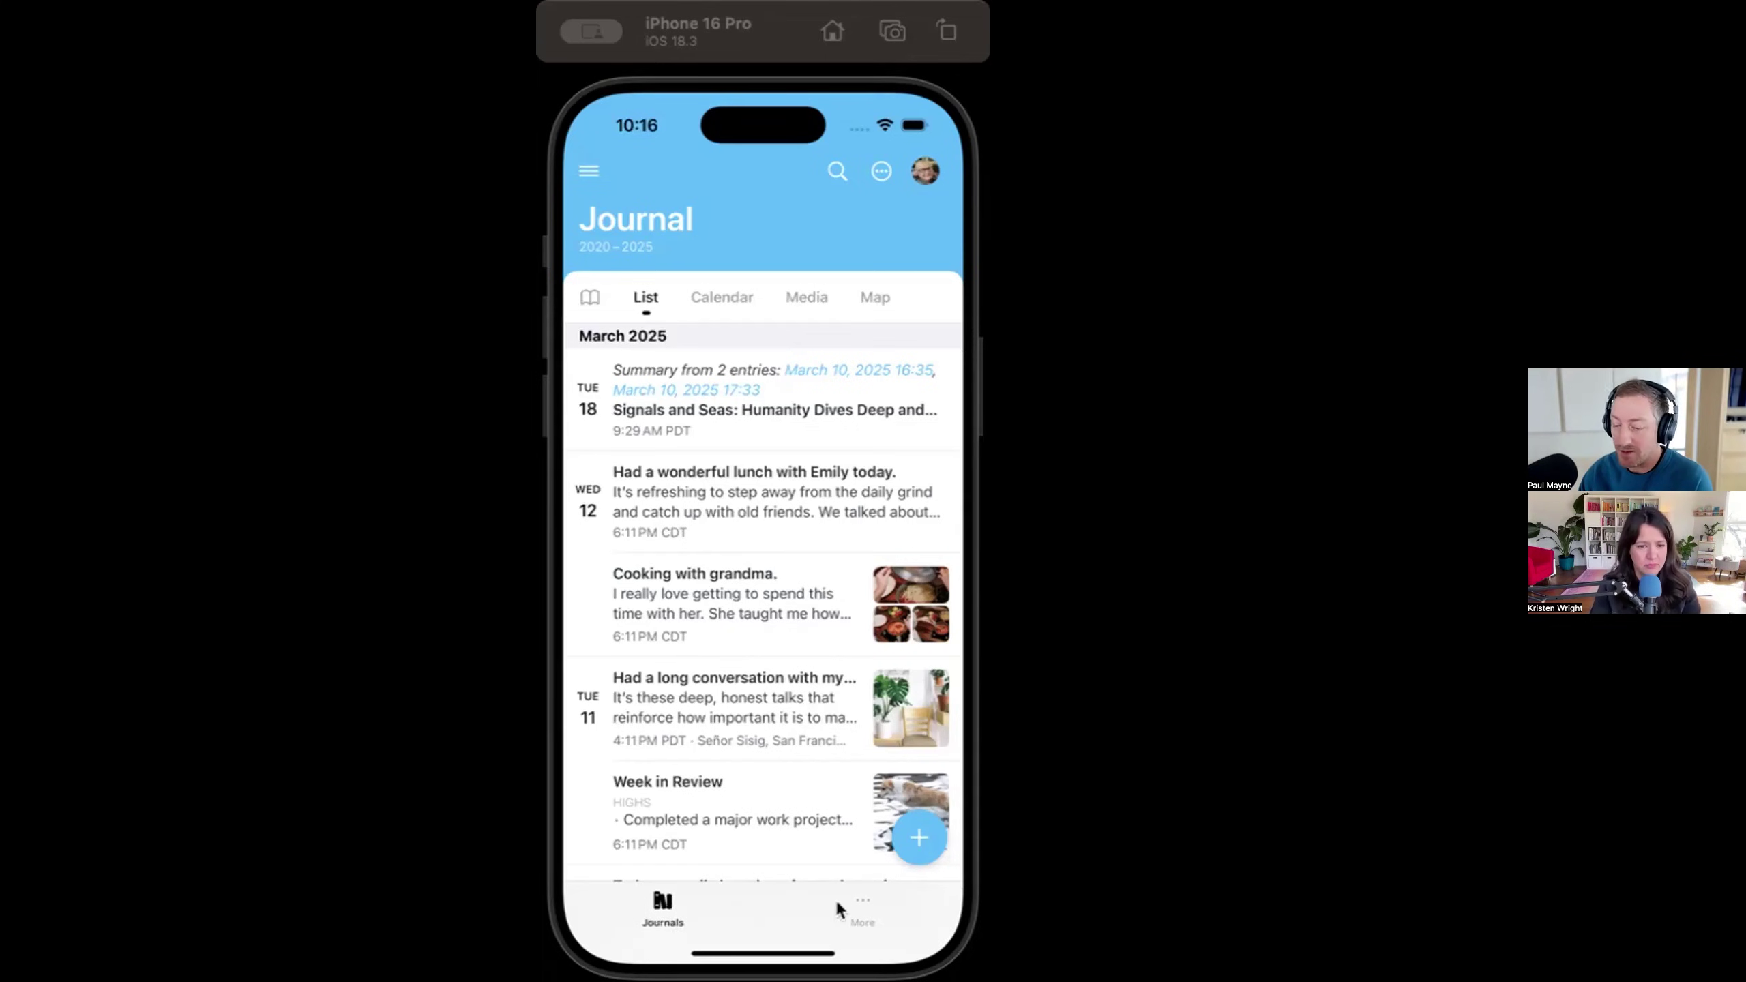
Cycle the Journal through its Calendar, Media and Map views, then back to the list.
{"action": "left_click", "coordinate": [708, 300]}
{"action": "left_click", "coordinate": [805, 299]}
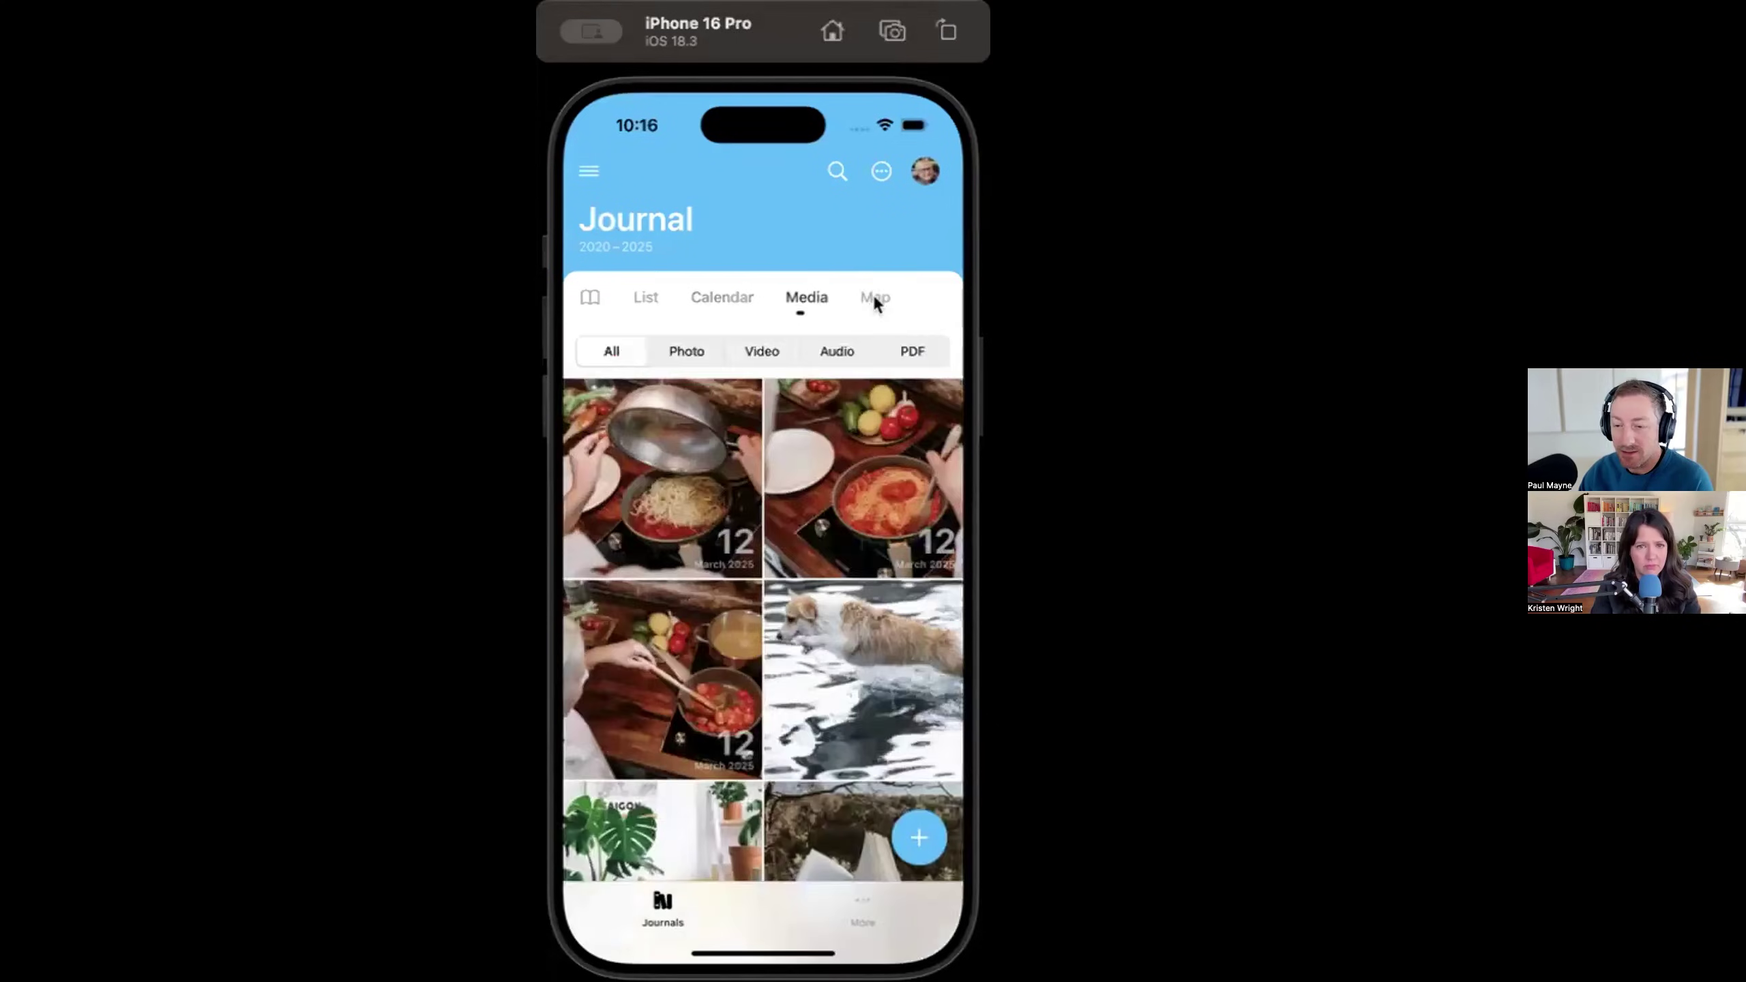
{"action": "left_click", "coordinate": [875, 300]}
{"action": "left_click", "coordinate": [643, 298]}
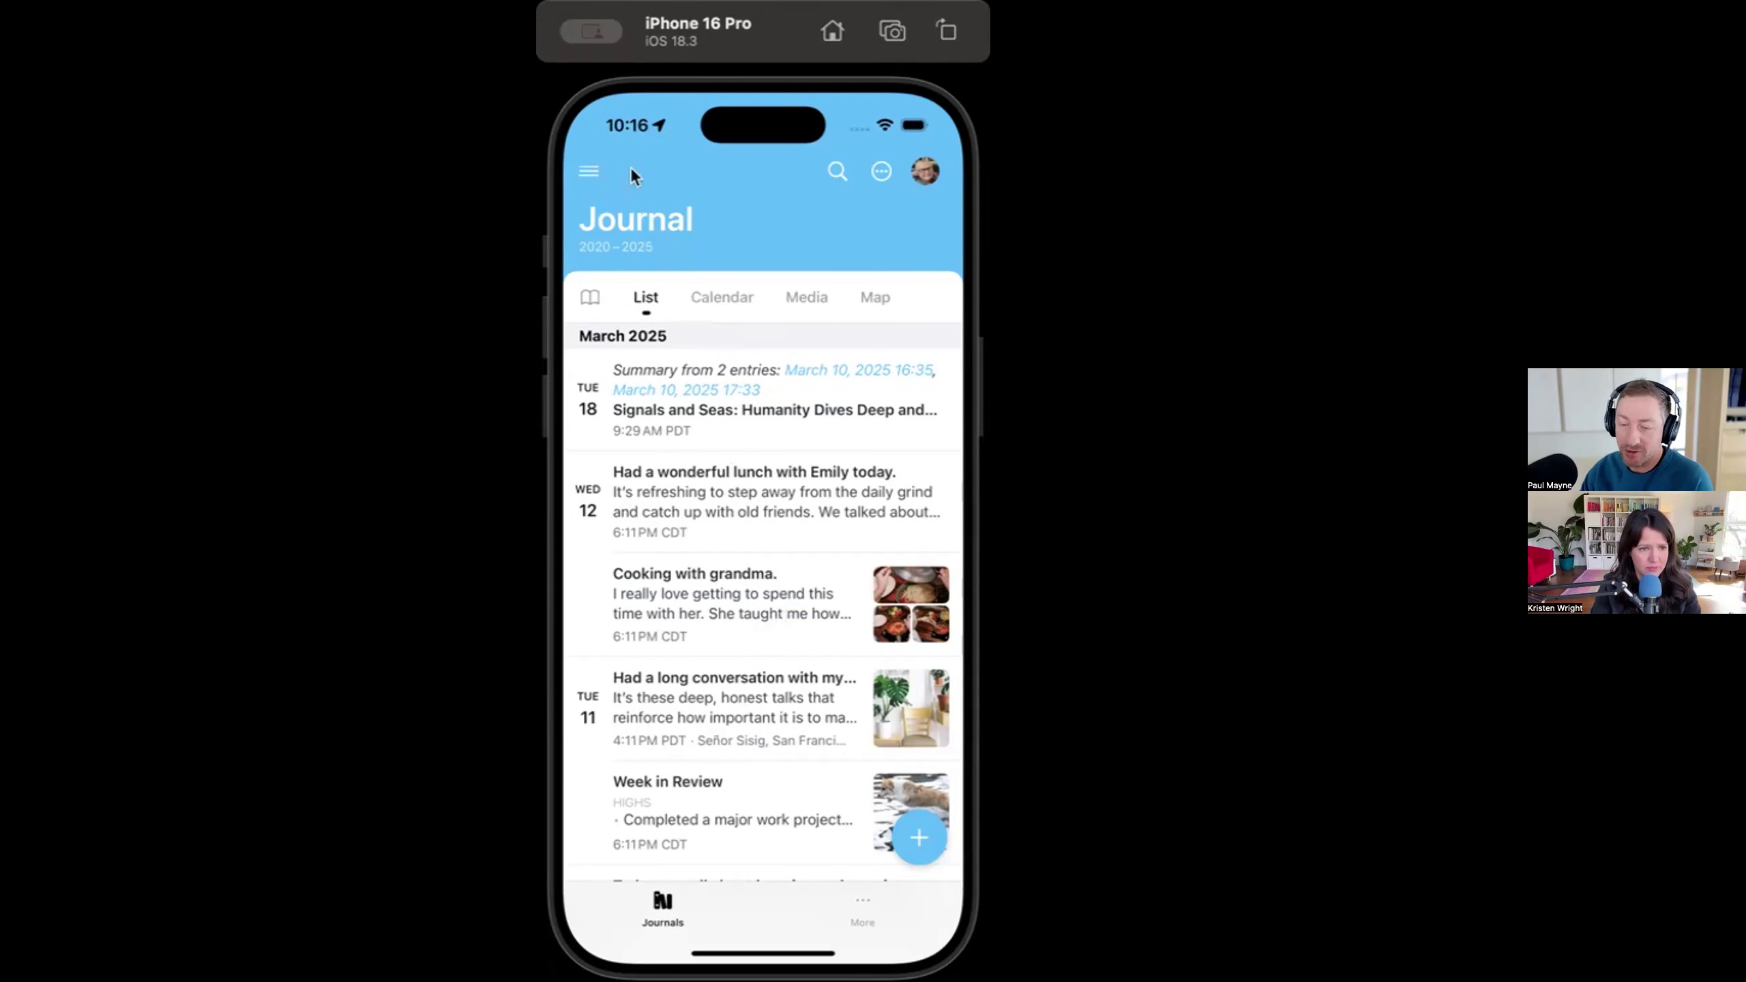
Pick All Entries from the journals list, briefly try the Notes journal, then return to All Entries.
{"action": "left_click", "coordinate": [594, 172]}
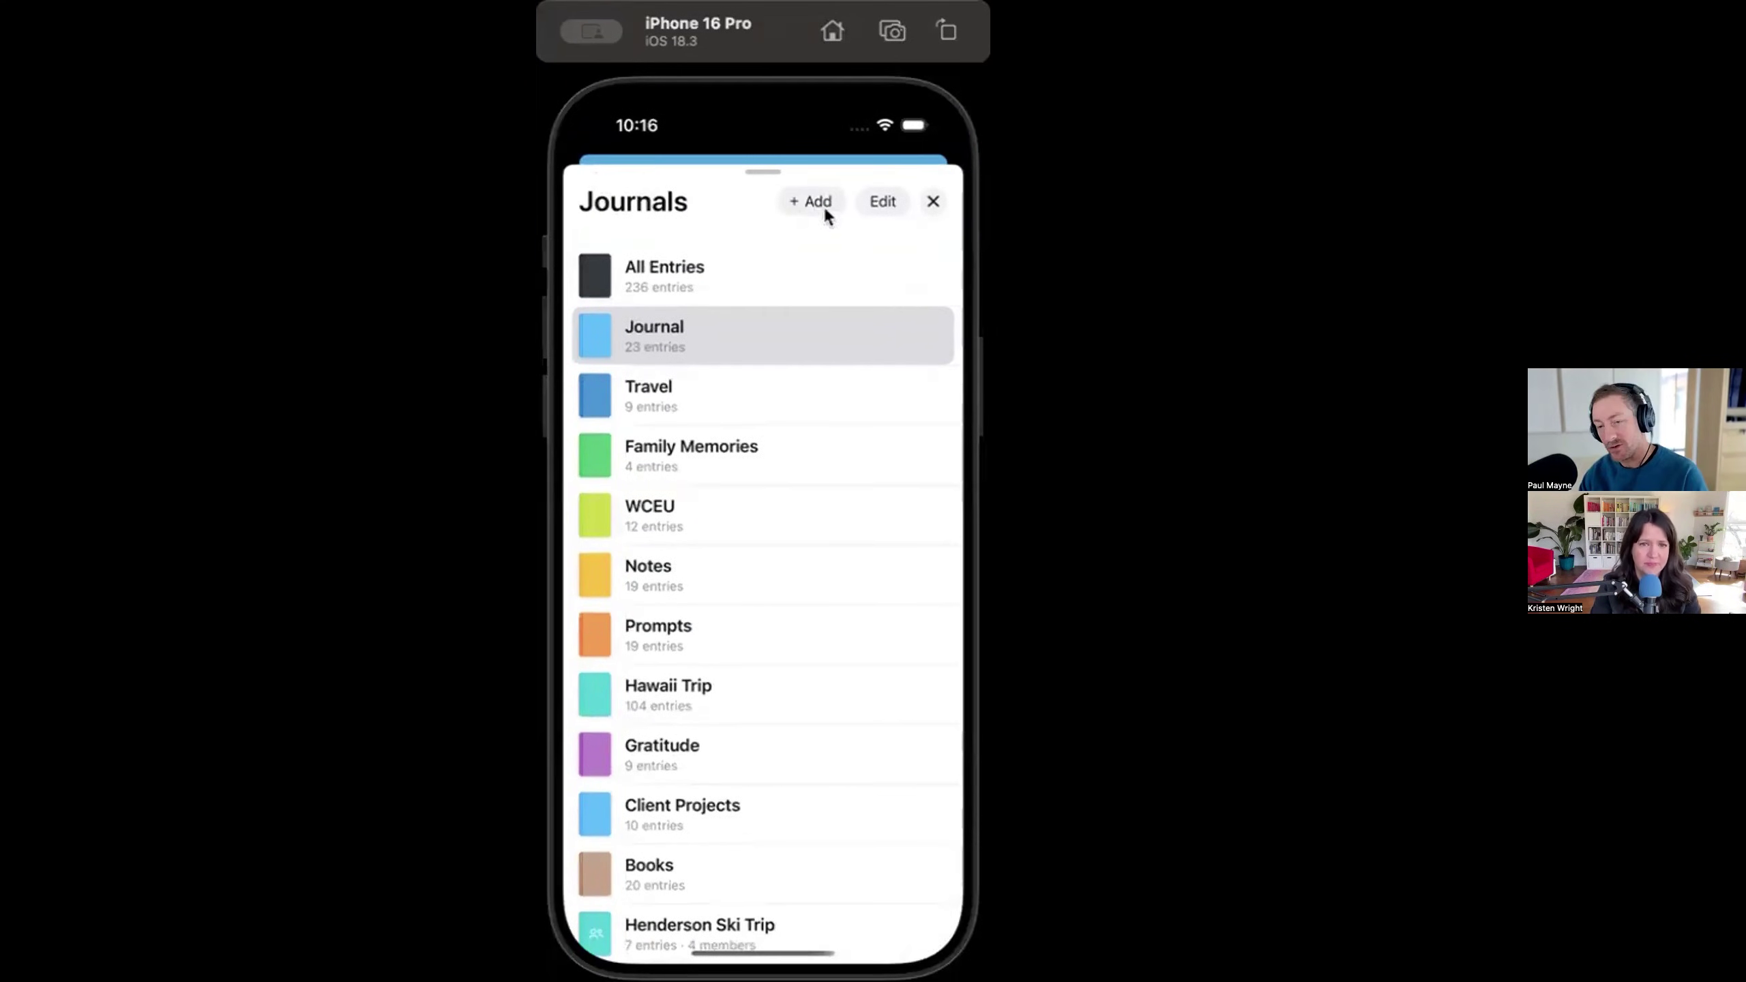
{"action": "left_click_drag", "start_coordinate": [754, 812], "coordinate": [765, 754]}
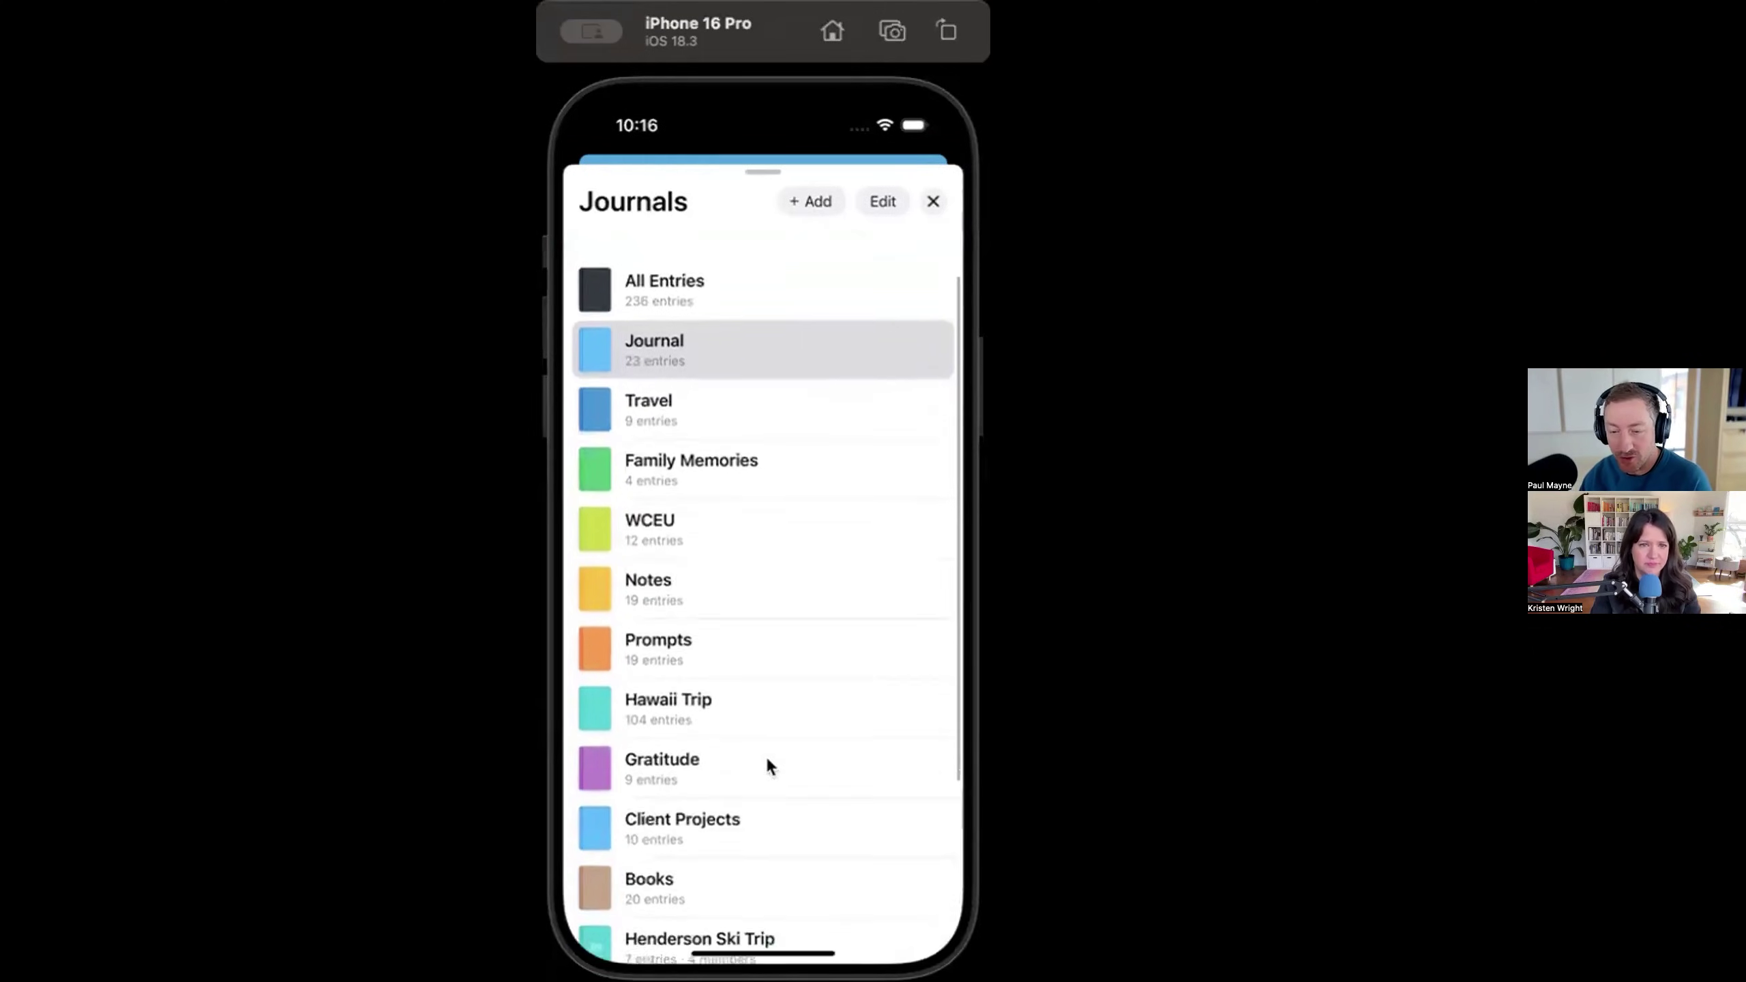
{"action": "left_click", "coordinate": [711, 293]}
{"action": "left_click", "coordinate": [583, 180]}
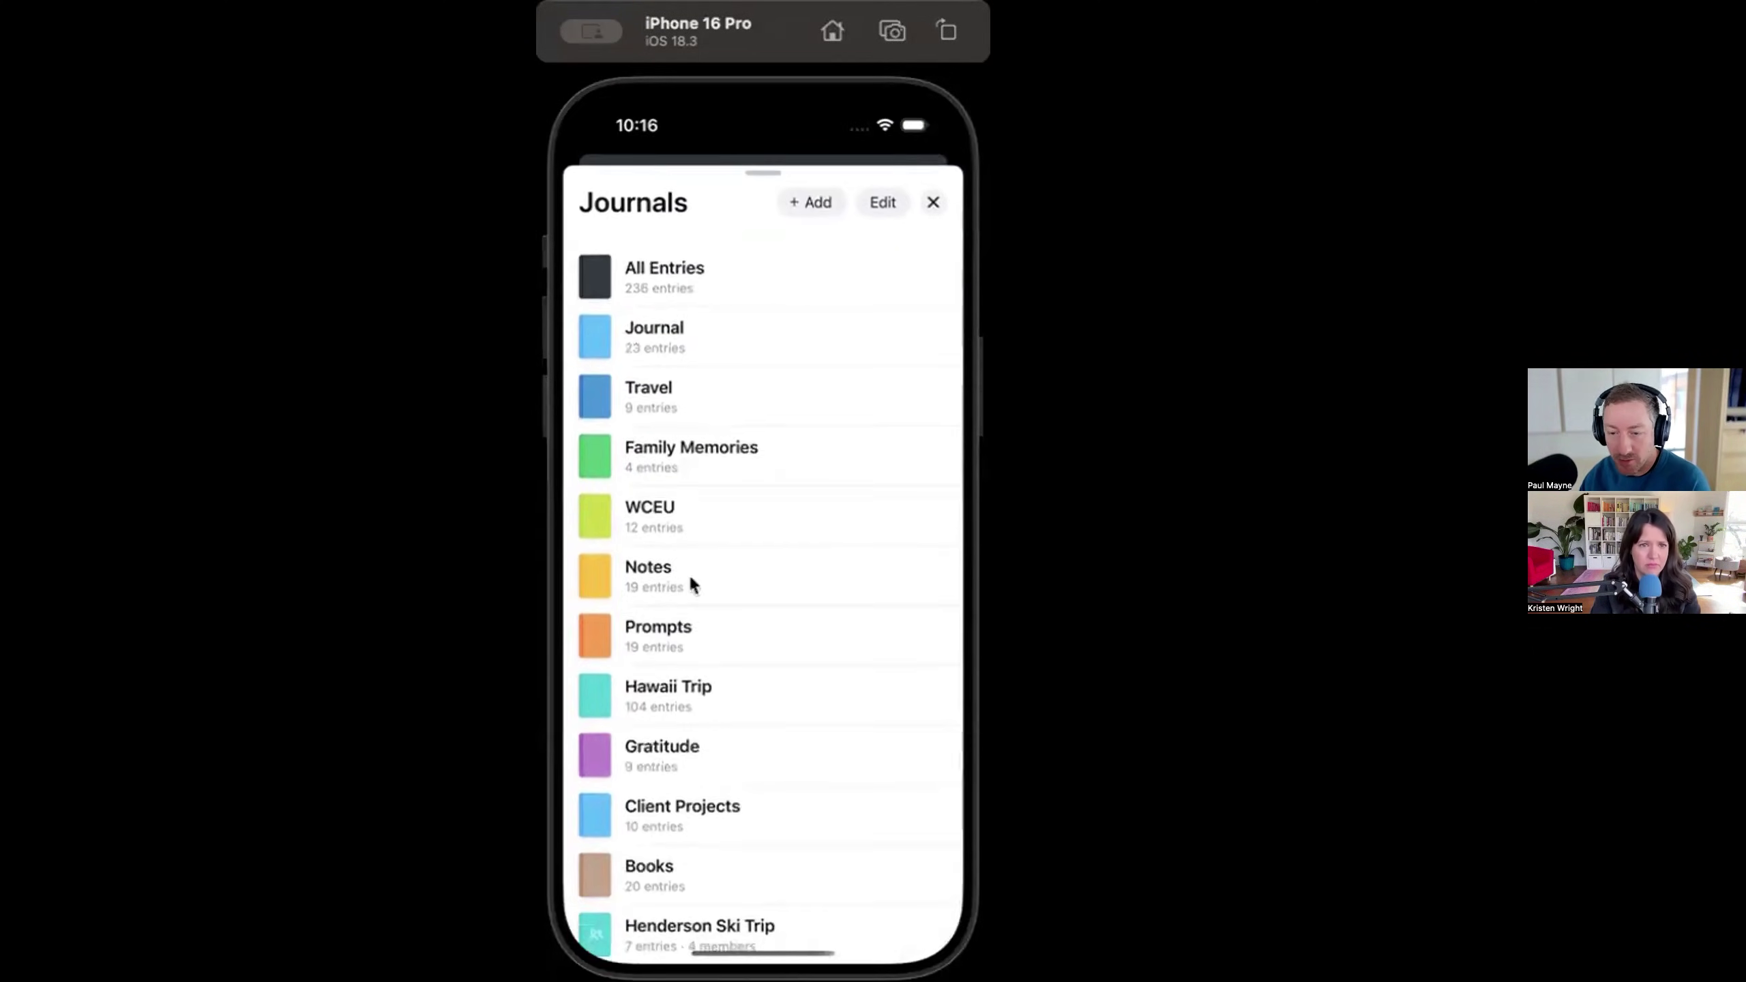
{"action": "left_click", "coordinate": [715, 585]}
{"action": "left_click", "coordinate": [595, 169]}
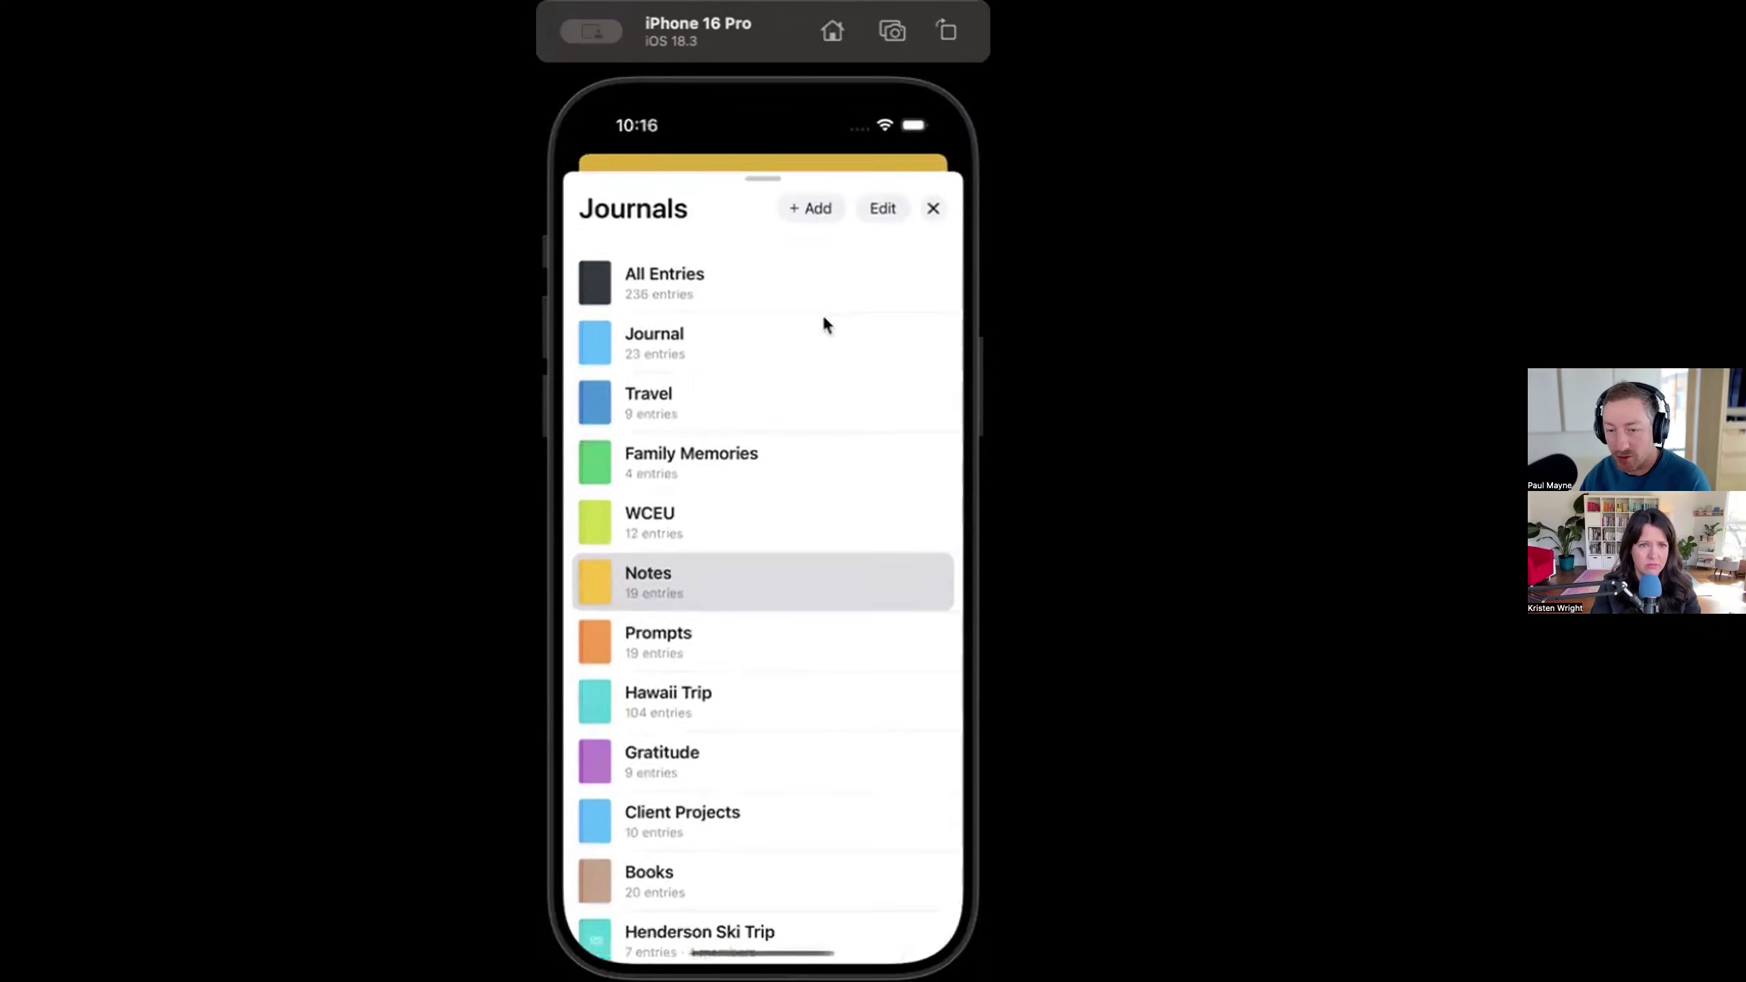
{"action": "left_click", "coordinate": [761, 288]}
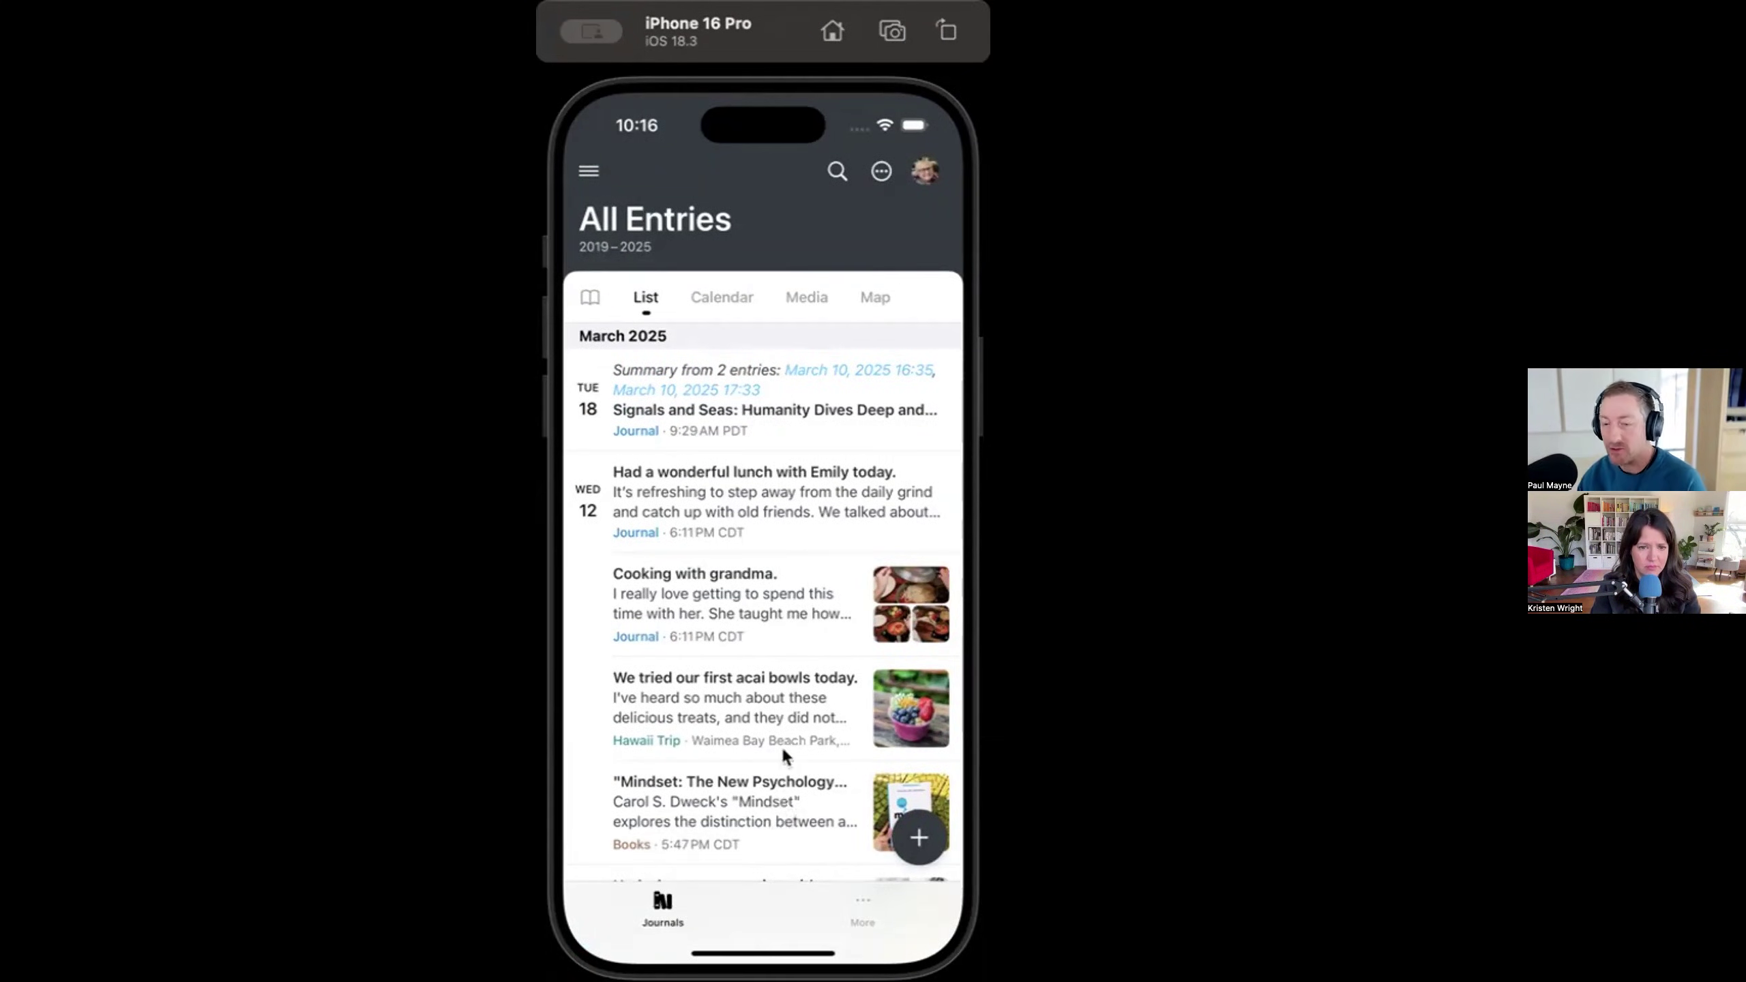
Scroll through All Entries to March 2025 items like 'The sunrise over the ocean'.
{"action": "scroll", "coordinate": [790, 804], "scroll_direction": "down", "scroll_amount": 15}
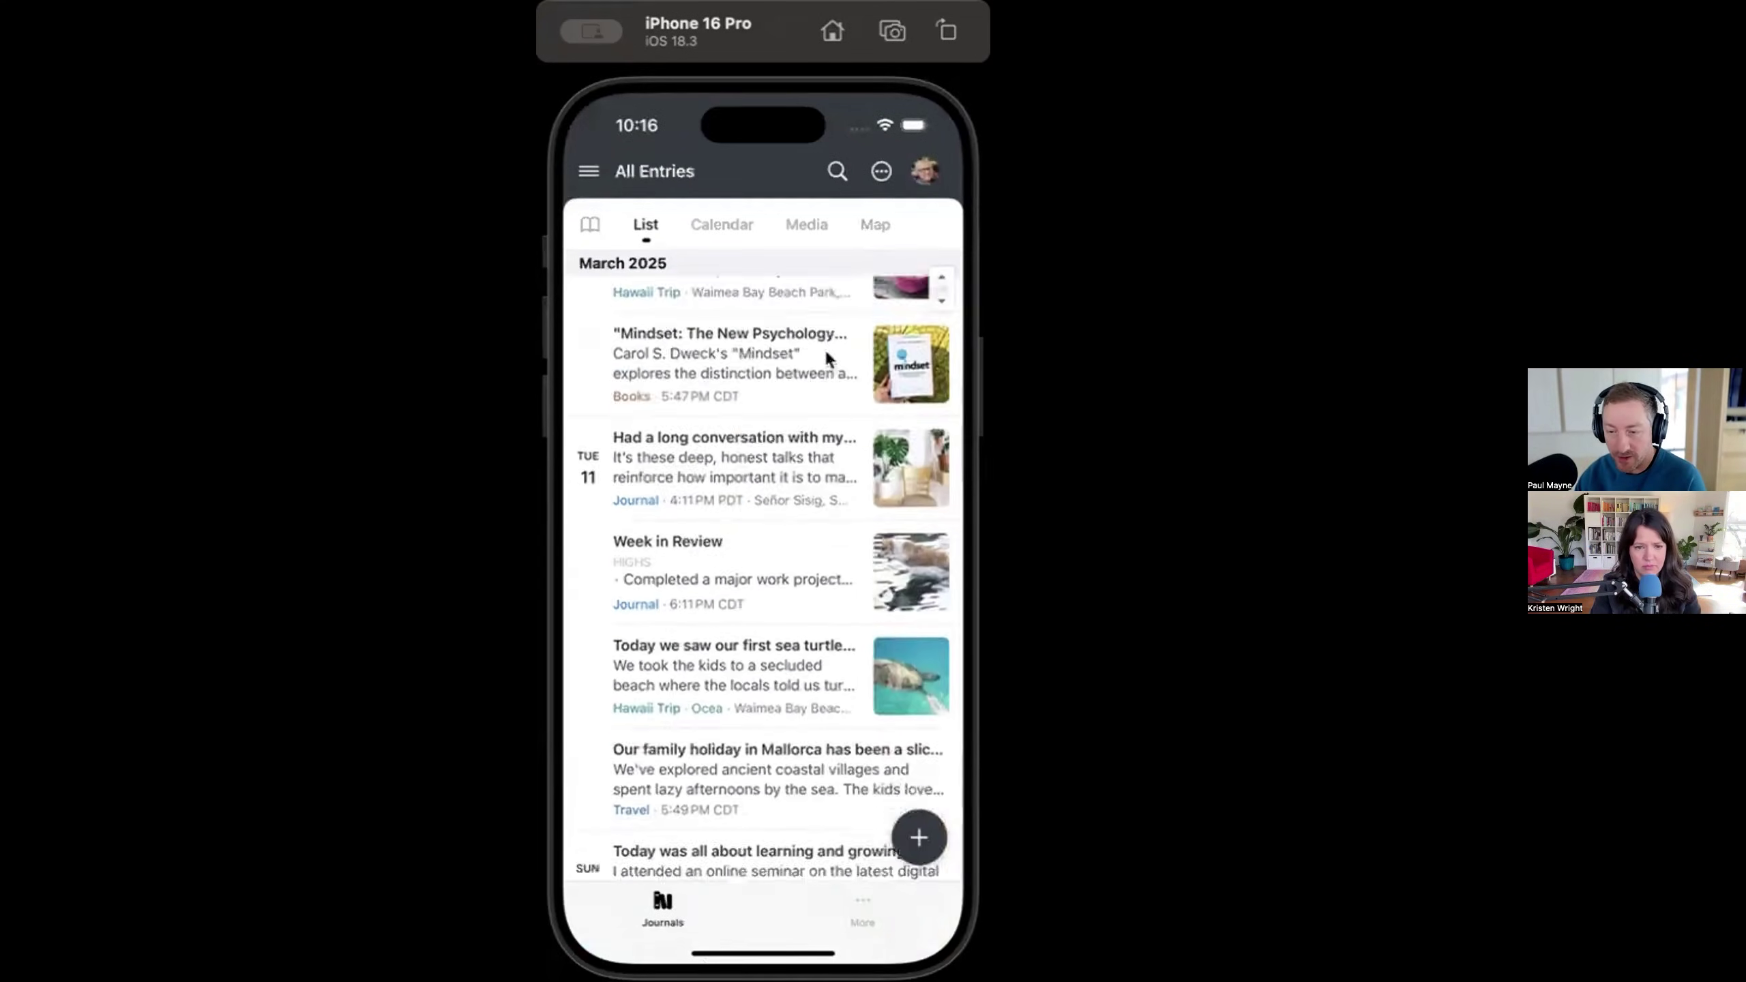
{"action": "scroll", "coordinate": [782, 540], "scroll_direction": "down", "scroll_amount": 20}
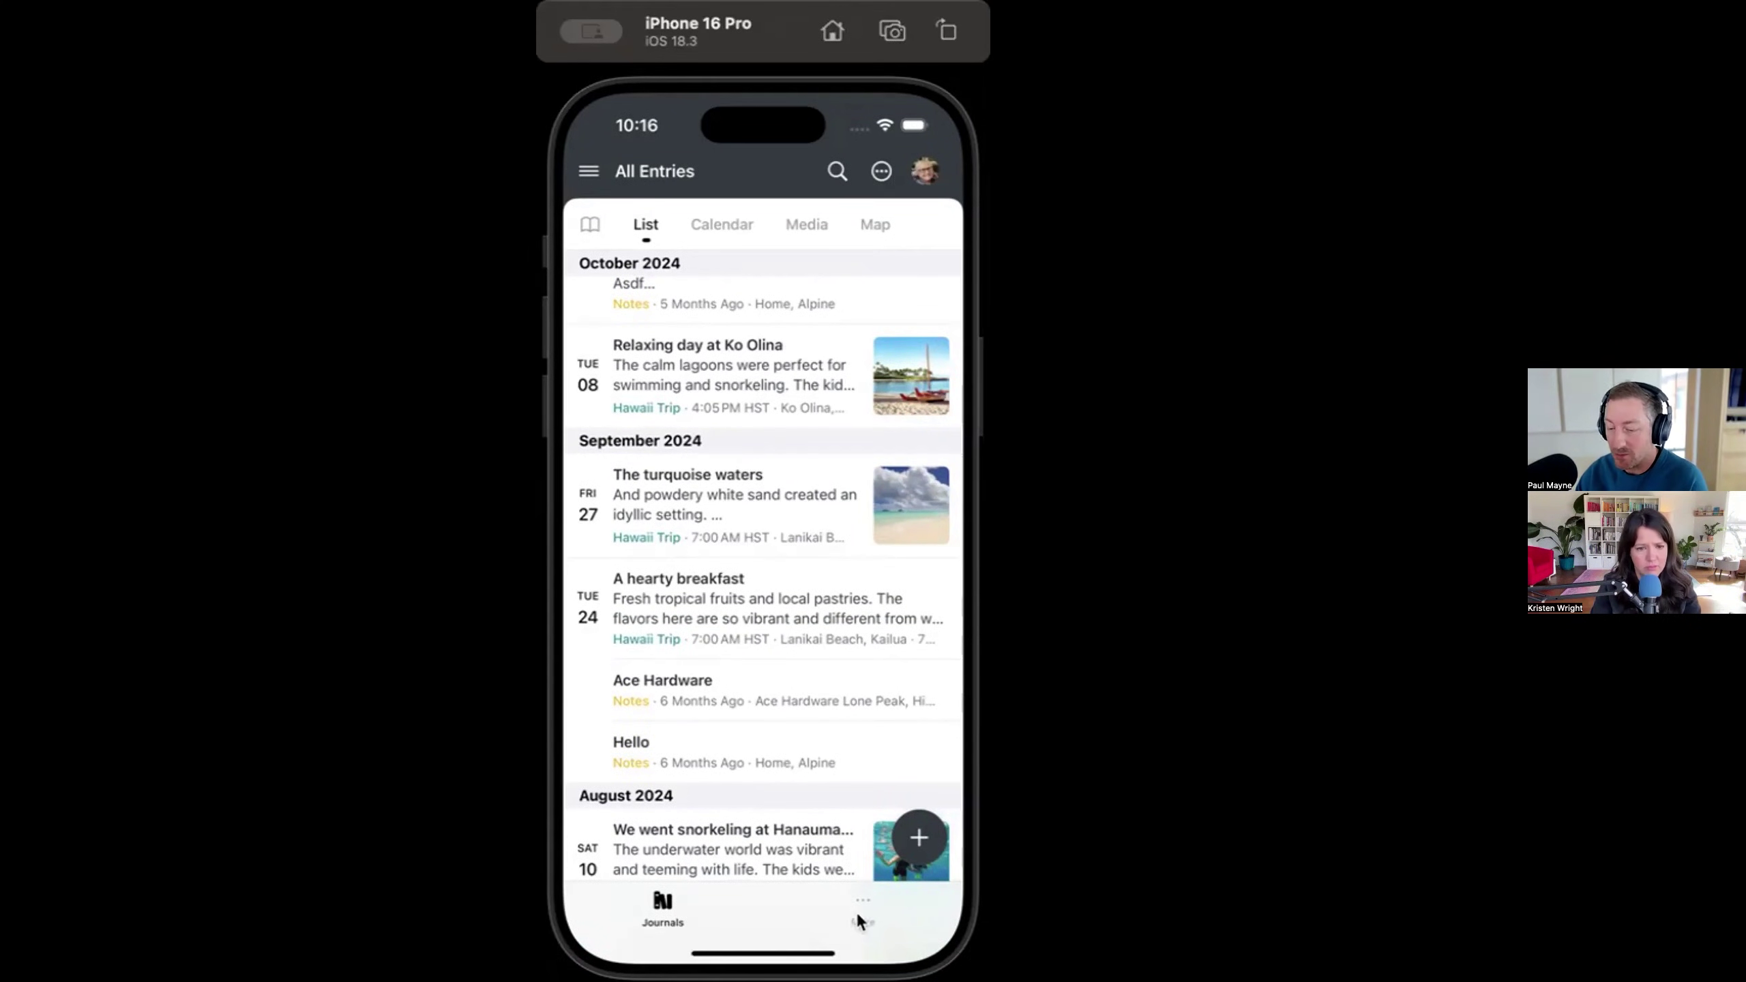
{"action": "left_click_drag", "start_coordinate": [803, 370], "coordinate": [791, 737]}
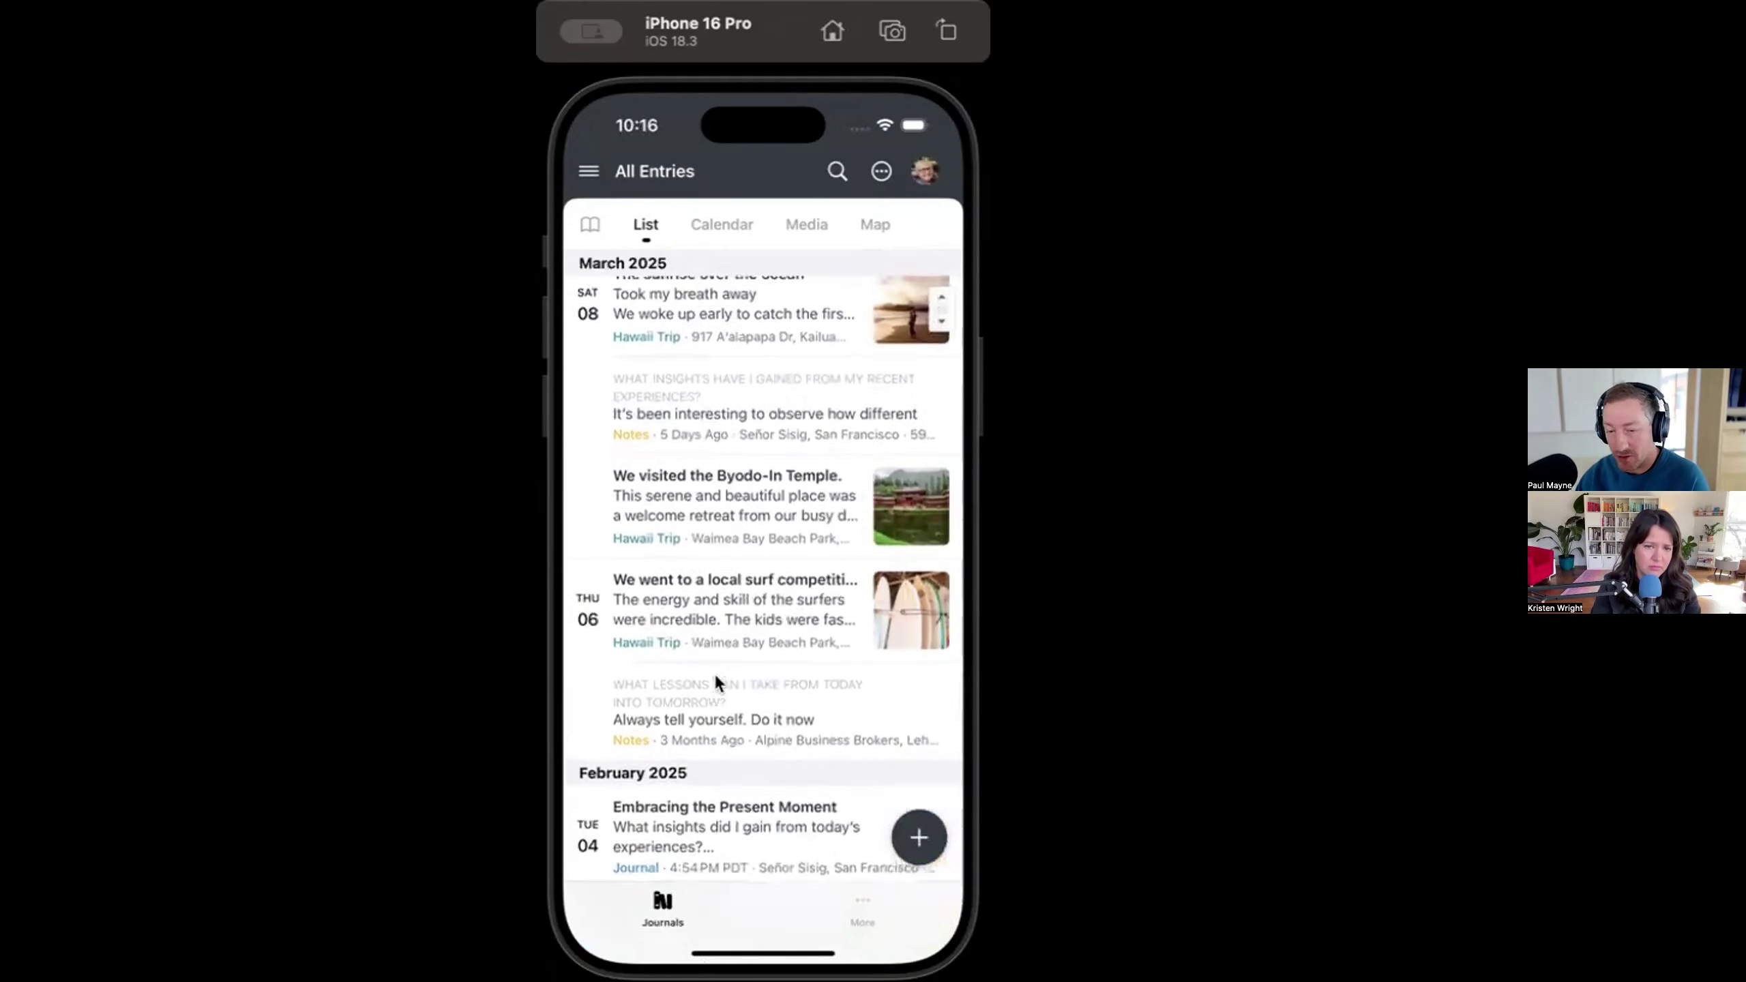
{"action": "left_click_drag", "start_coordinate": [713, 673], "coordinate": [706, 898]}
{"action": "left_click_drag", "start_coordinate": [745, 484], "coordinate": [745, 683]}
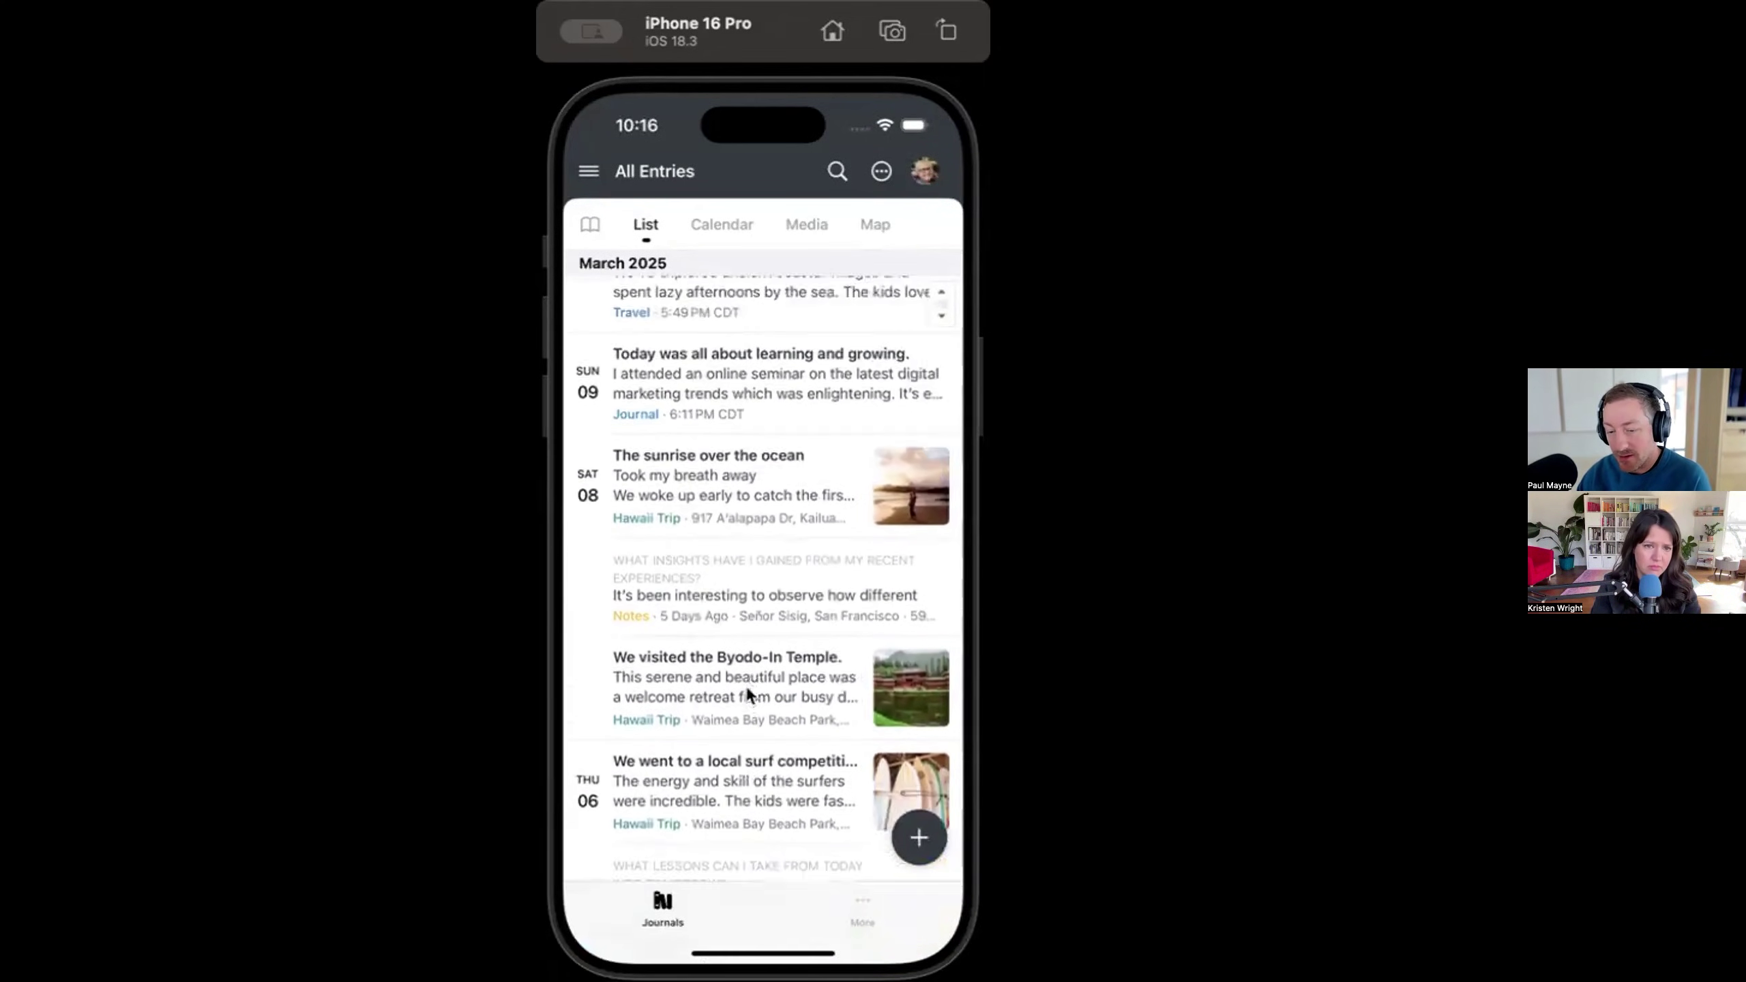
Jump to the newest entries, peek at the Travel journal, and return to All Entries.
{"action": "left_click", "coordinate": [661, 904]}
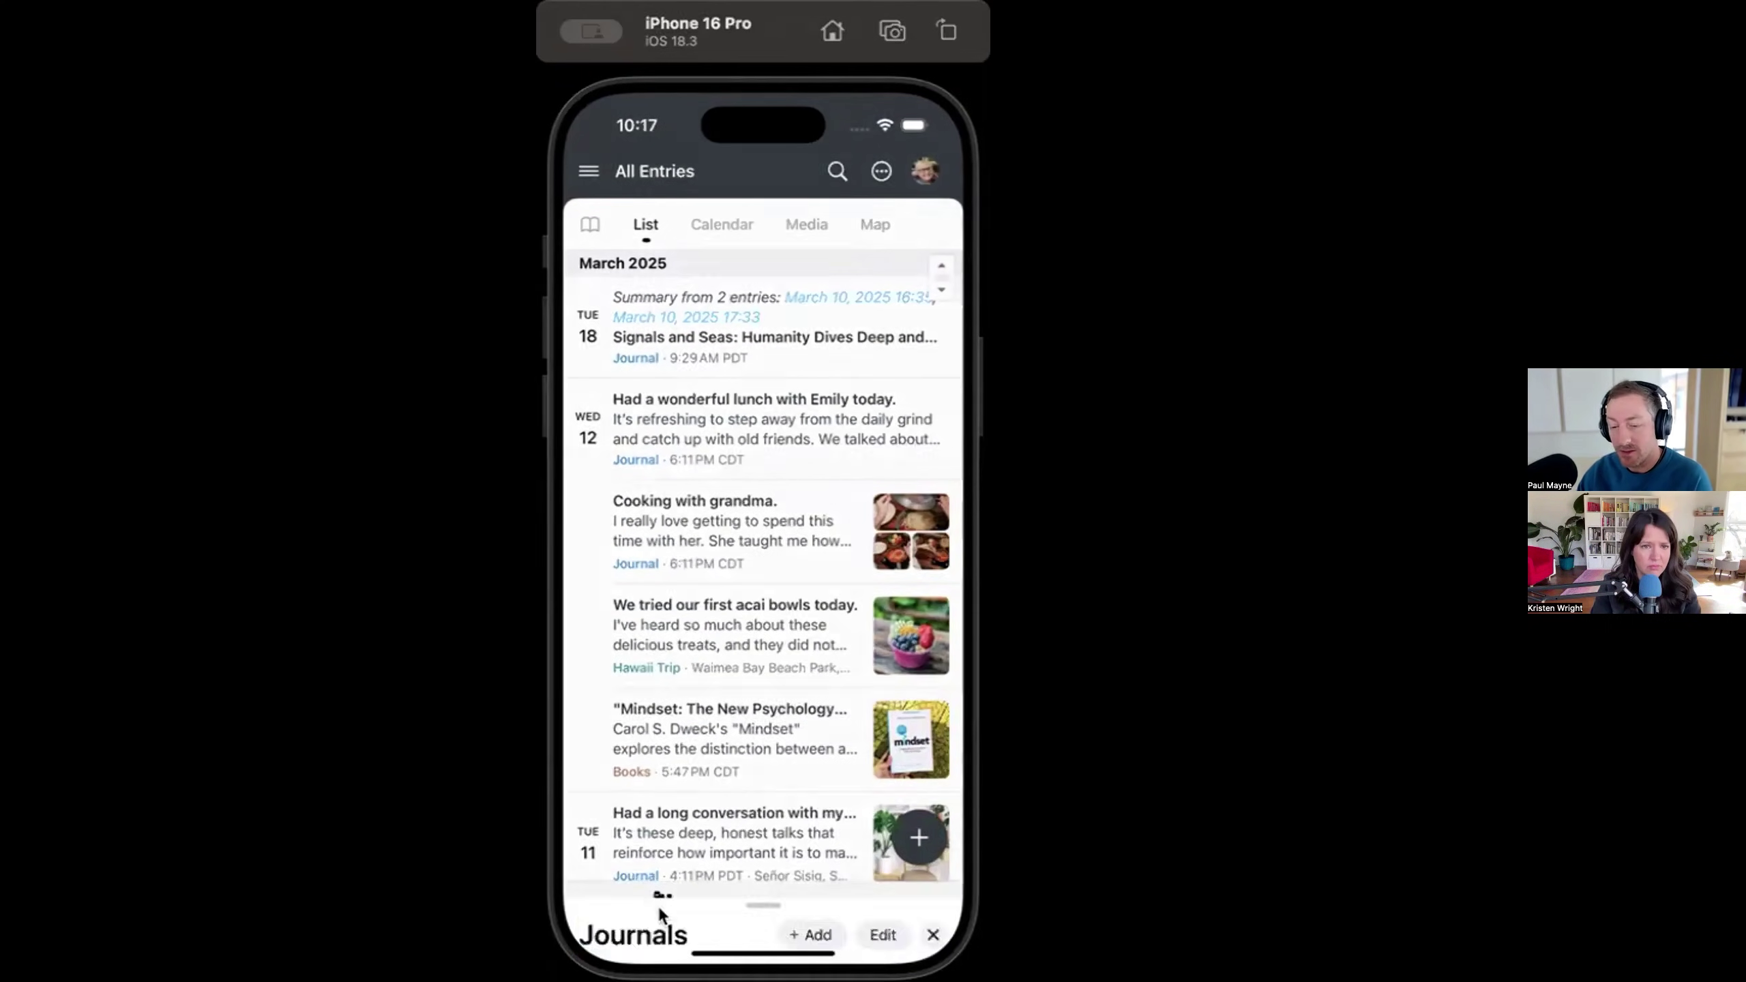
{"action": "left_click", "coordinate": [659, 905]}
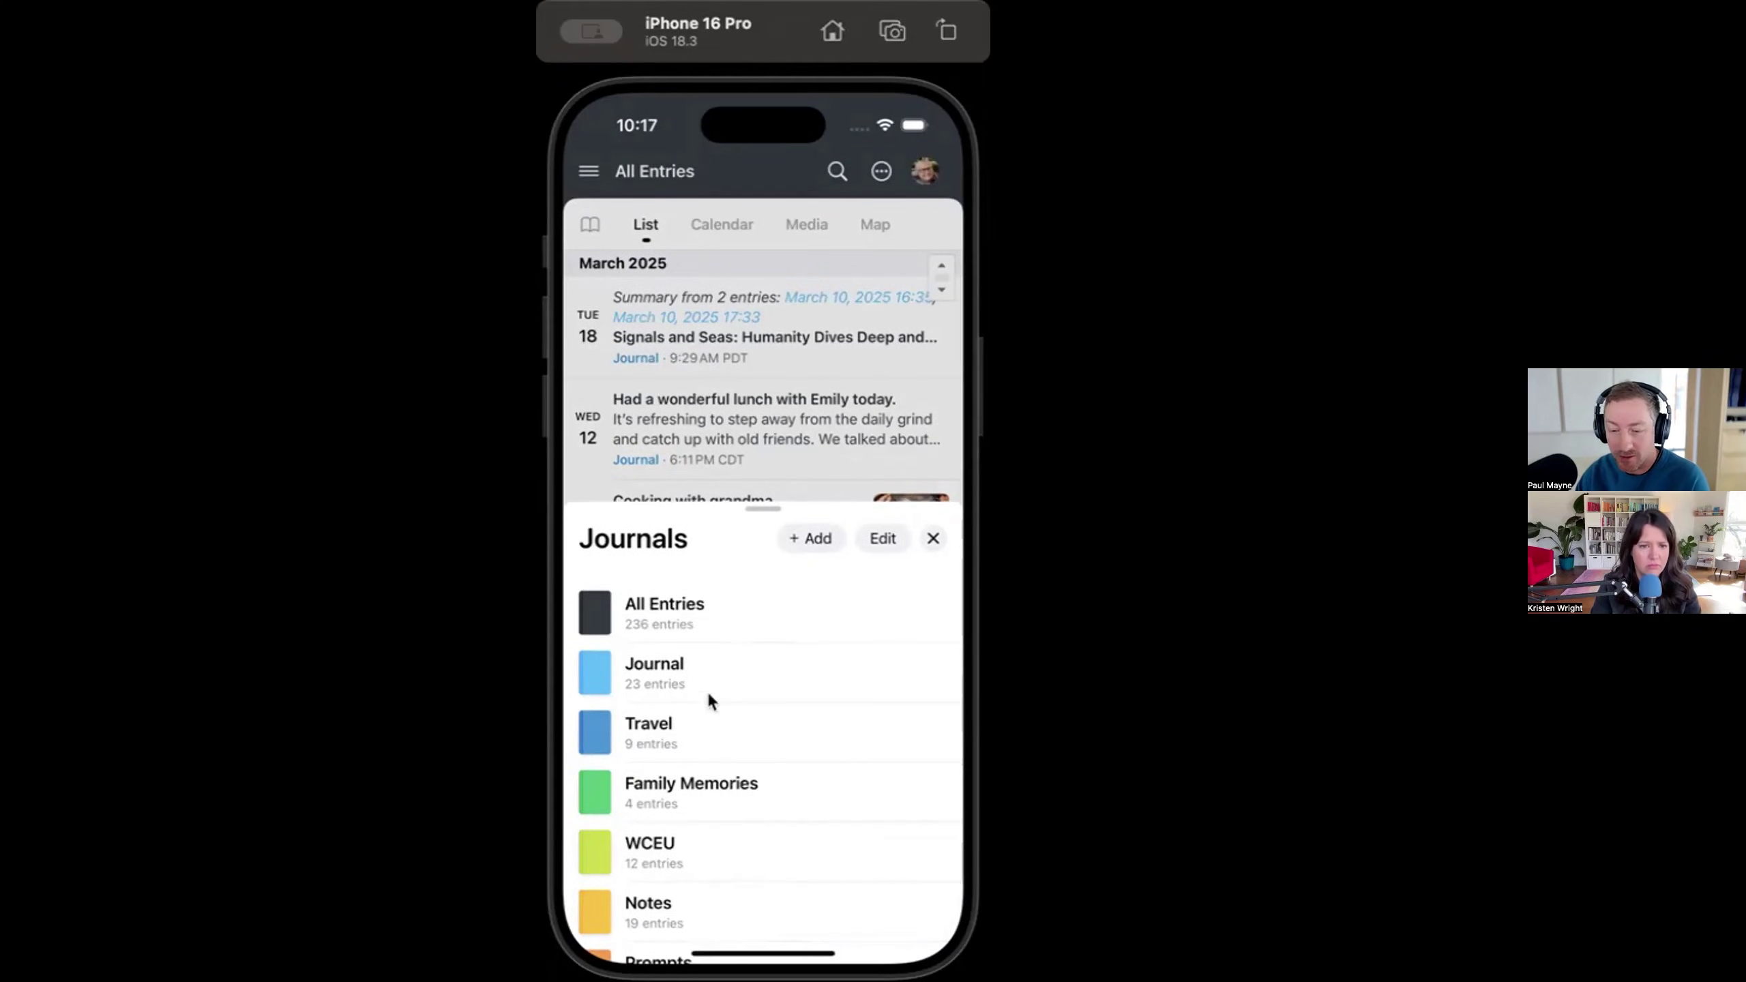
{"action": "mouse_move", "coordinate": [803, 860]}
{"action": "left_mouse_down"}
{"action": "mouse_move", "coordinate": [814, 710]}
{"action": "mouse_move", "coordinate": [792, 842]}
{"action": "left_mouse_up"}
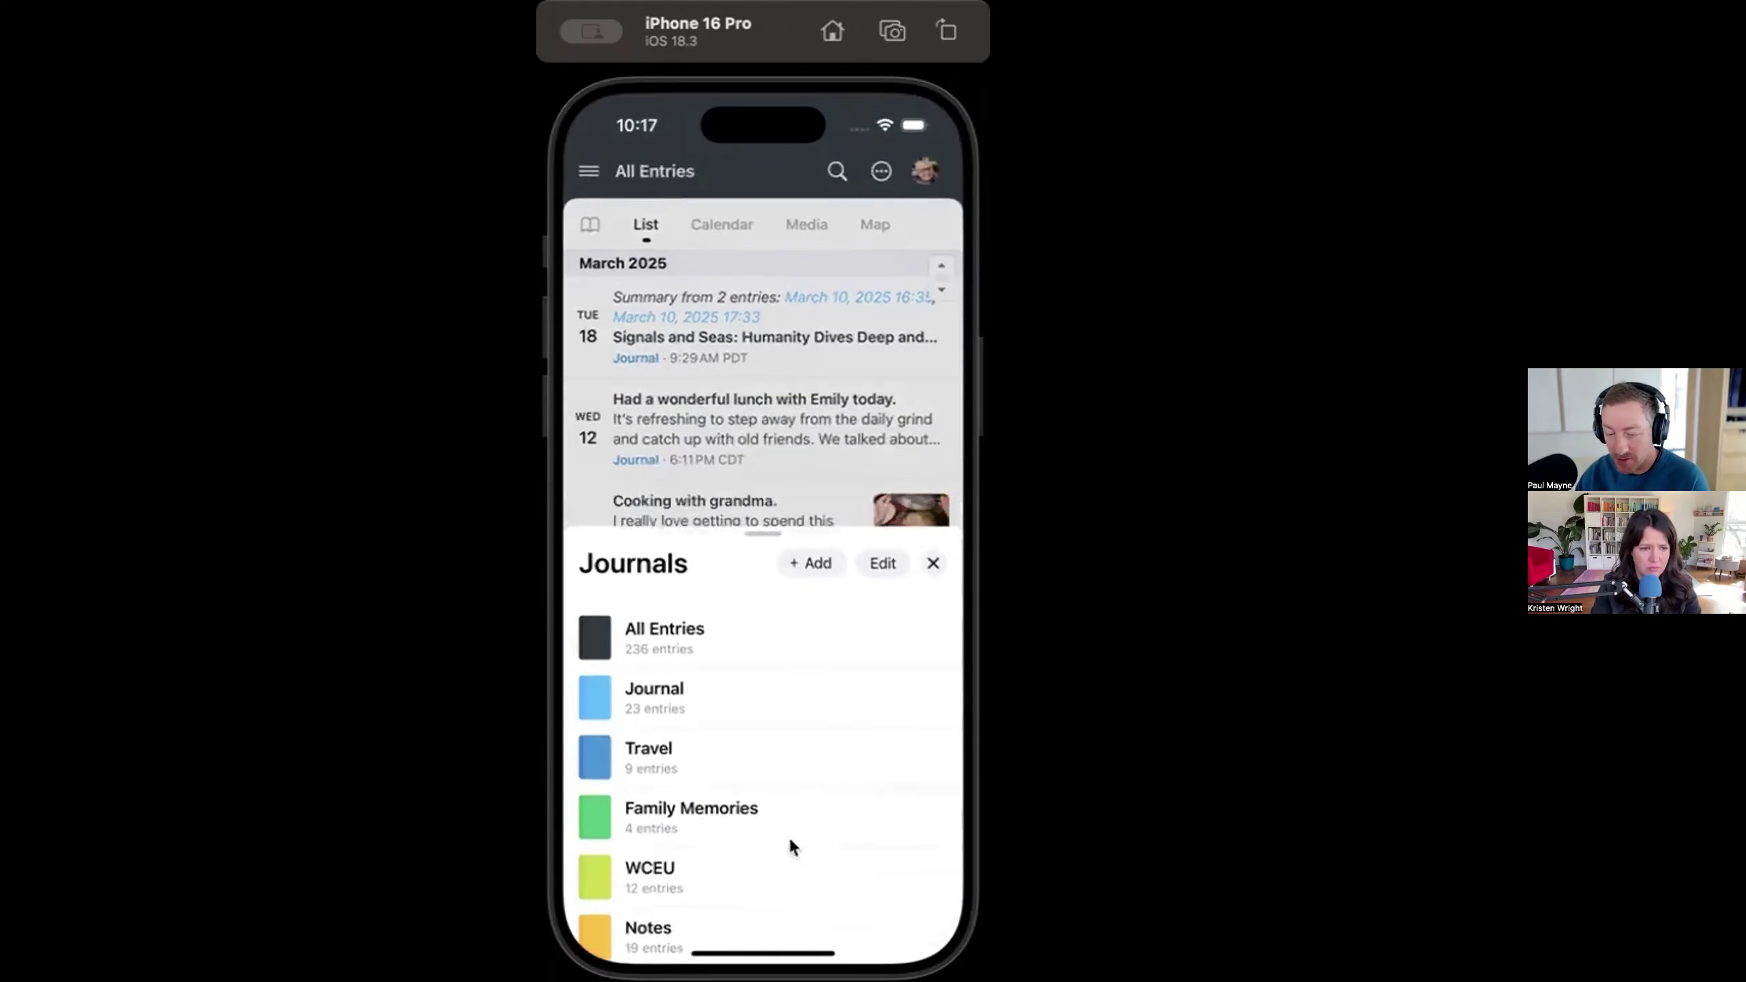
{"action": "left_click", "coordinate": [745, 736]}
{"action": "left_click", "coordinate": [663, 905]}
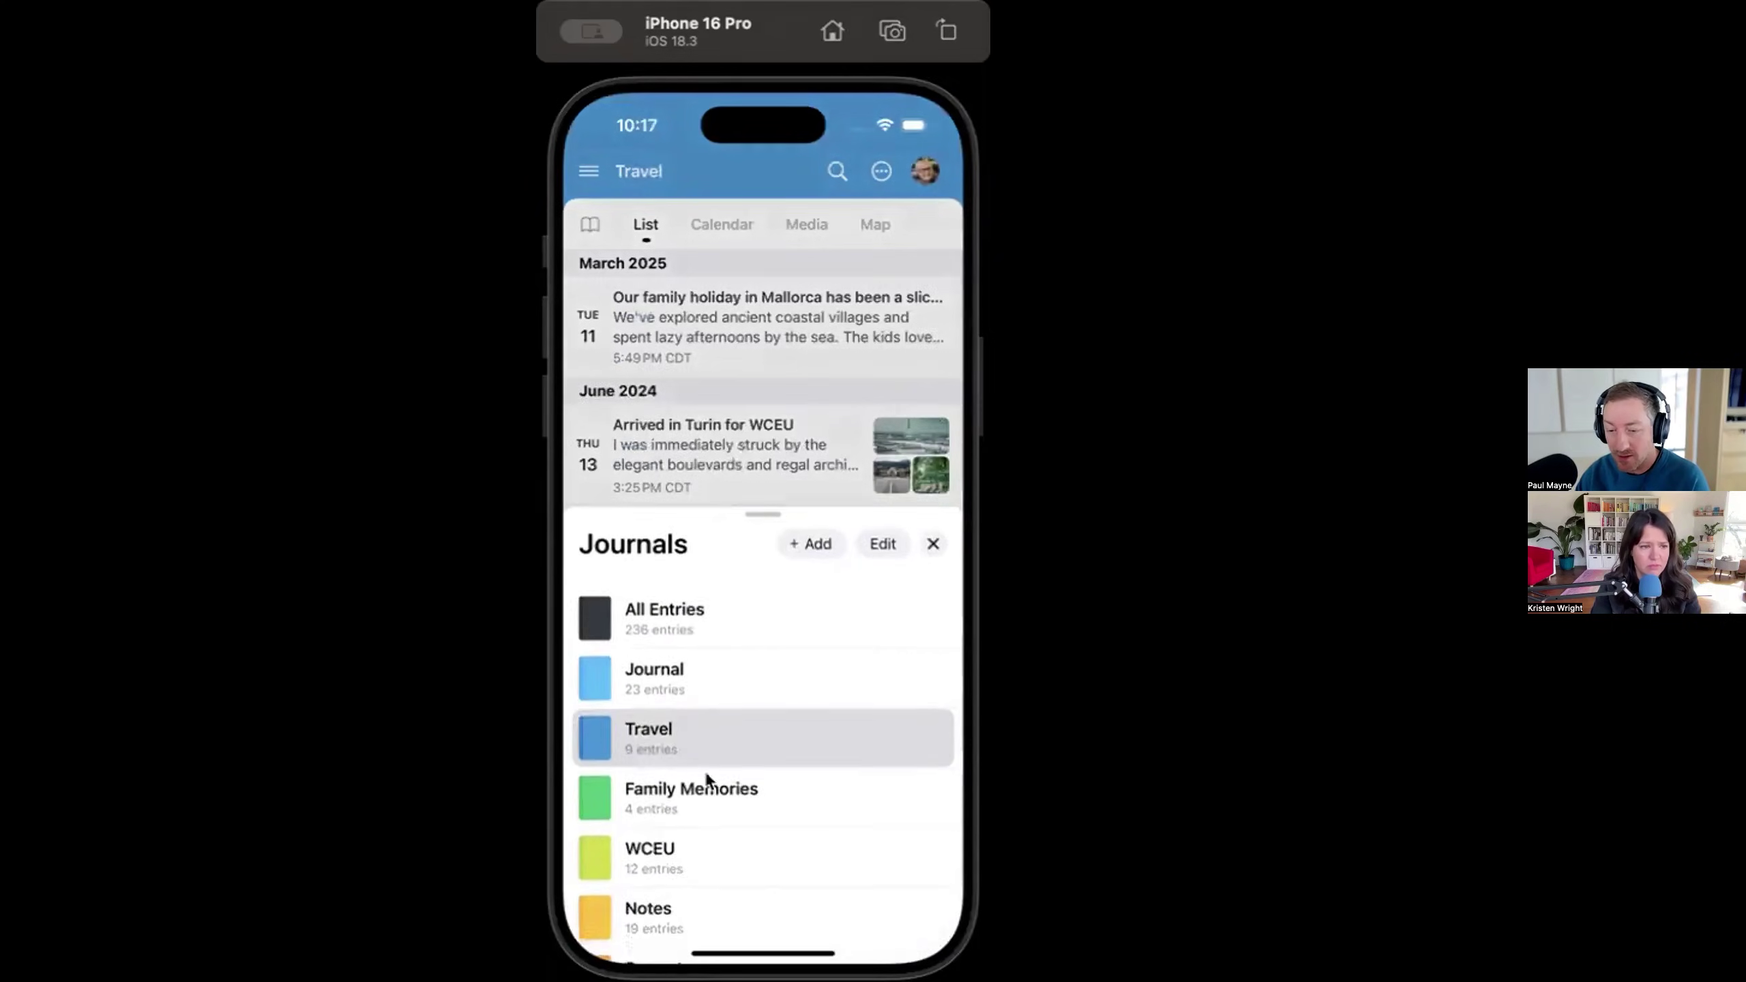
{"action": "left_click", "coordinate": [658, 597]}
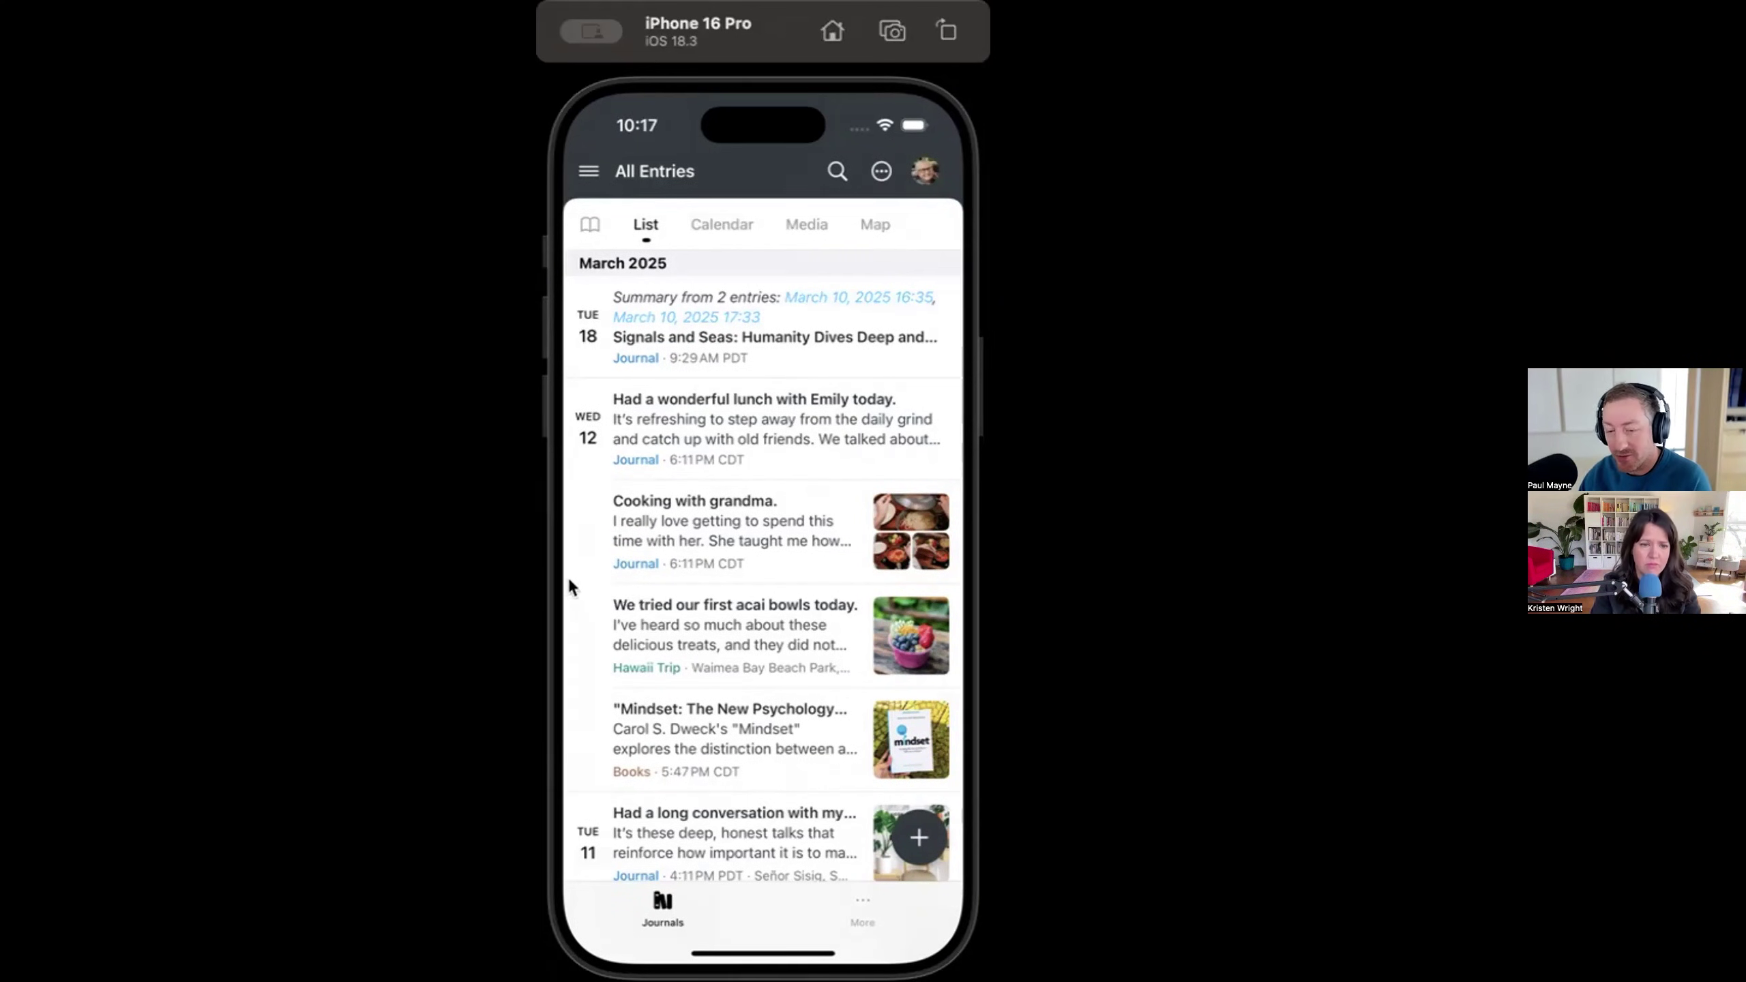
{"action": "left_click_drag", "start_coordinate": [565, 576], "coordinate": [641, 577]}
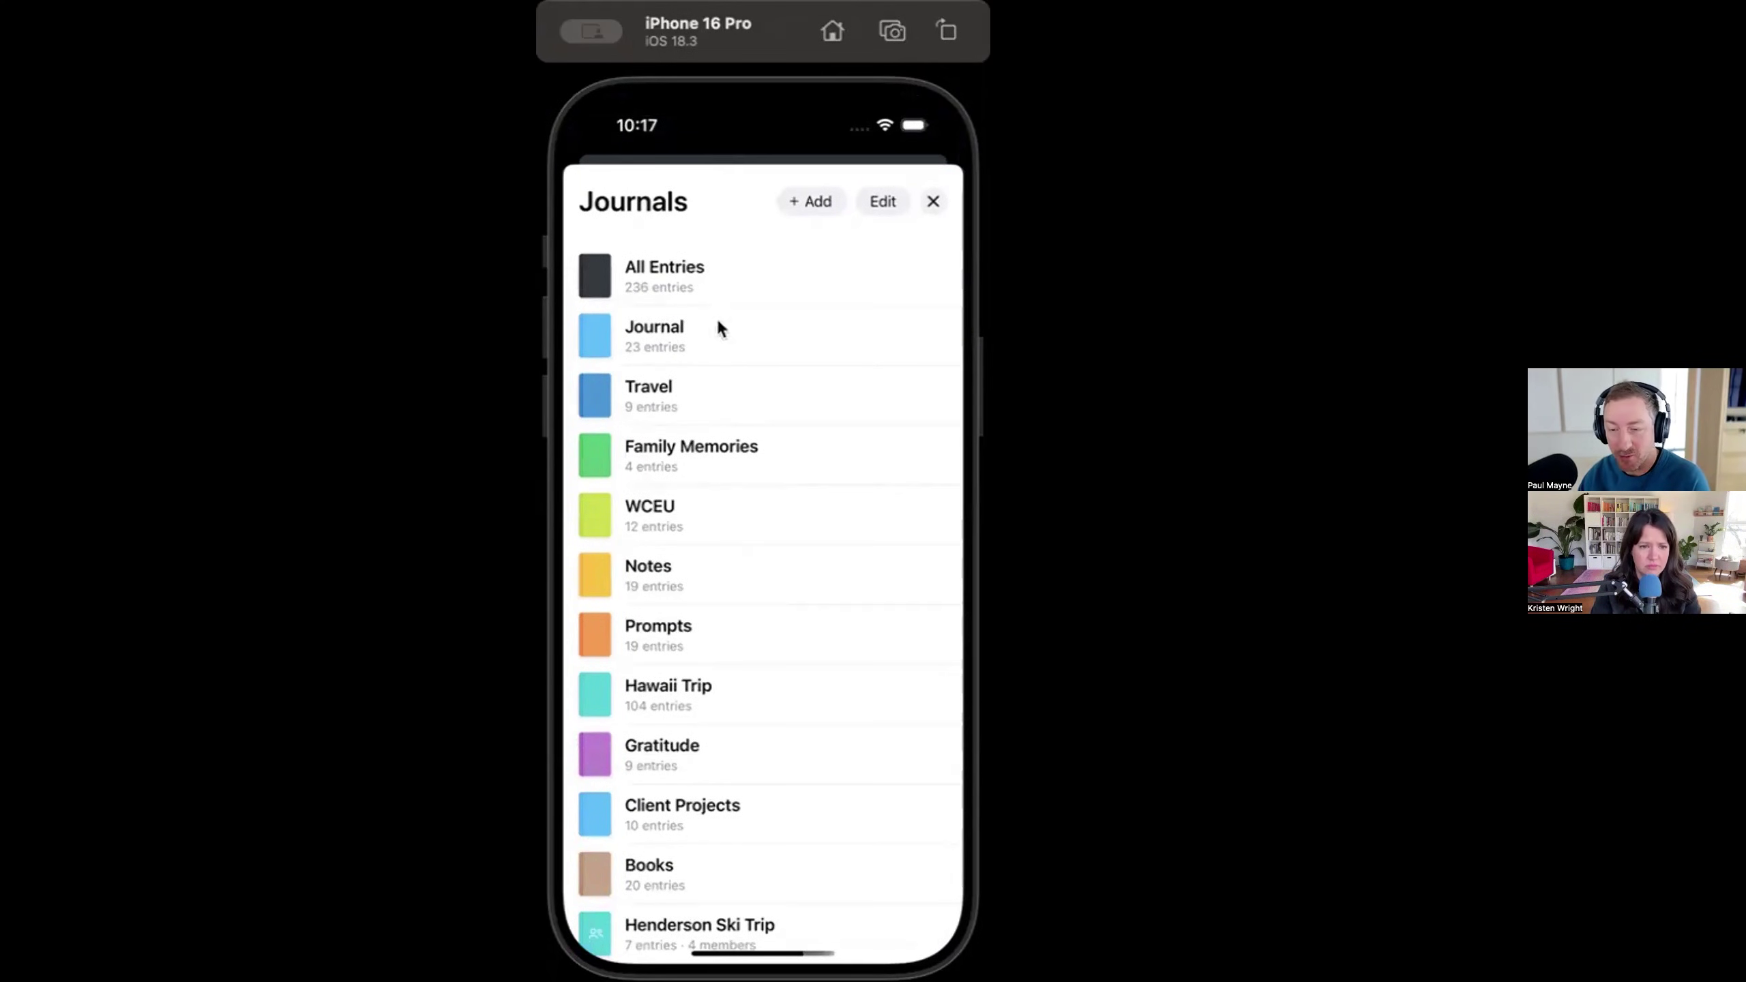
{"action": "left_click", "coordinate": [934, 202]}
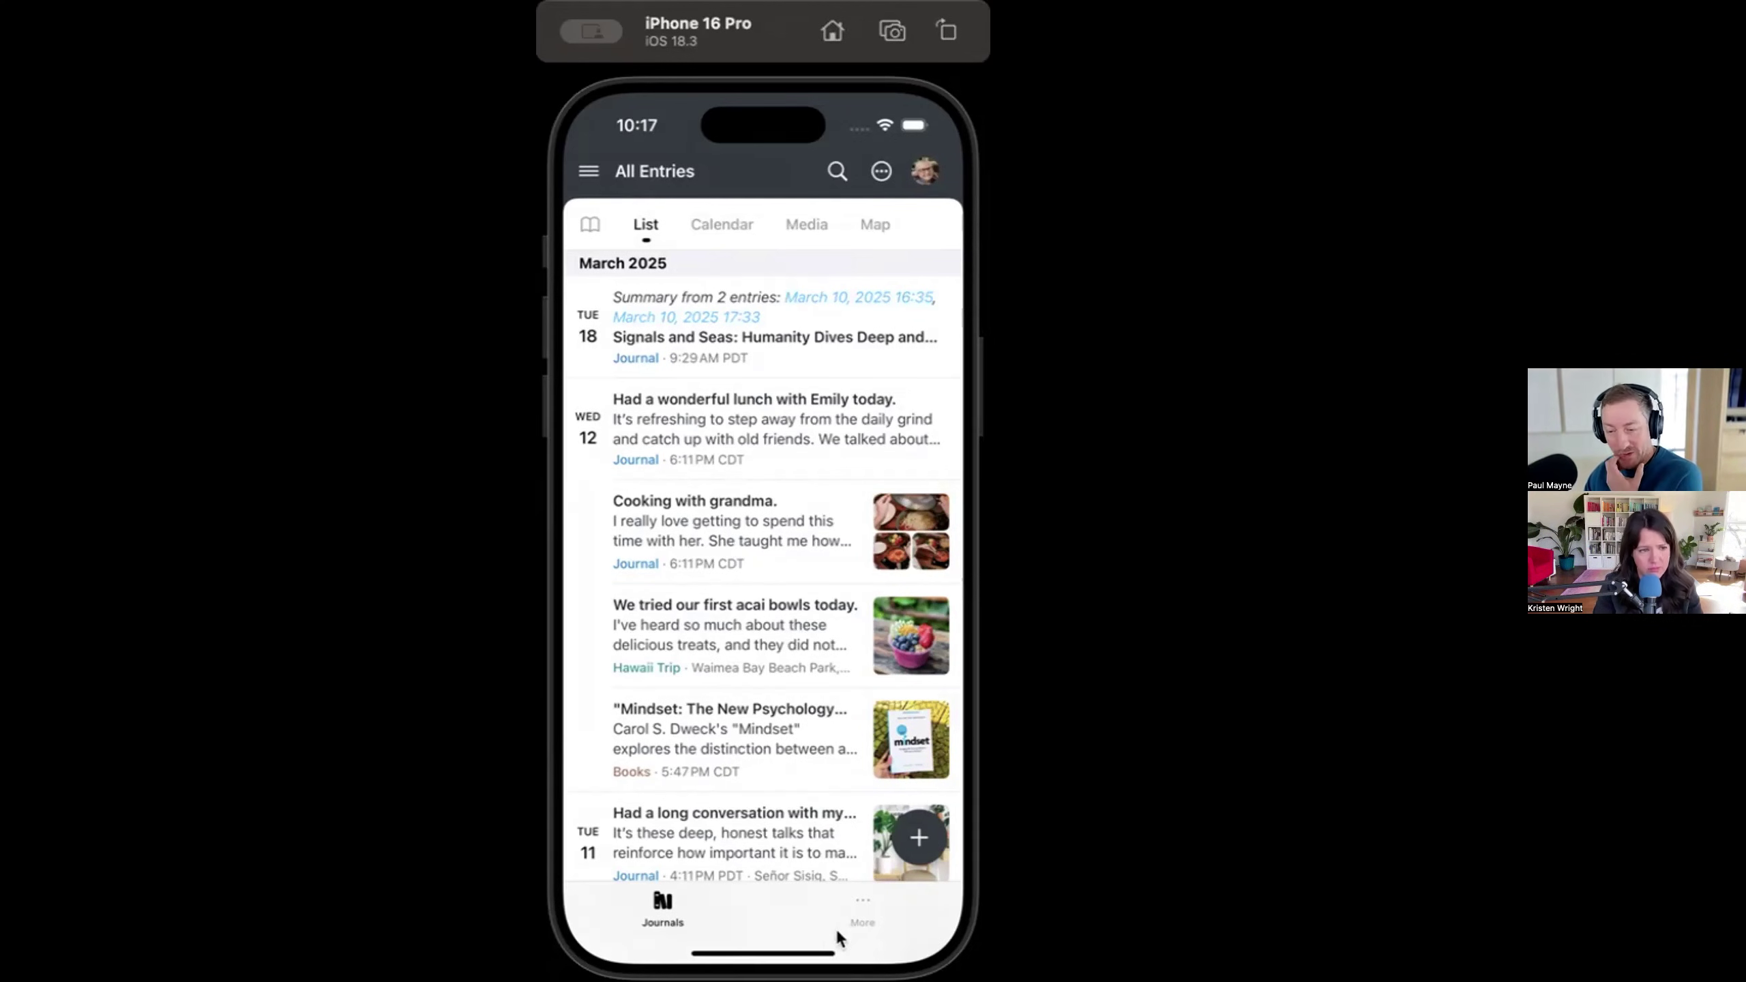
Open the More tab, swipe the On This Day cards, and open the March 18 scenic drive memory.
{"action": "left_click", "coordinate": [885, 921]}
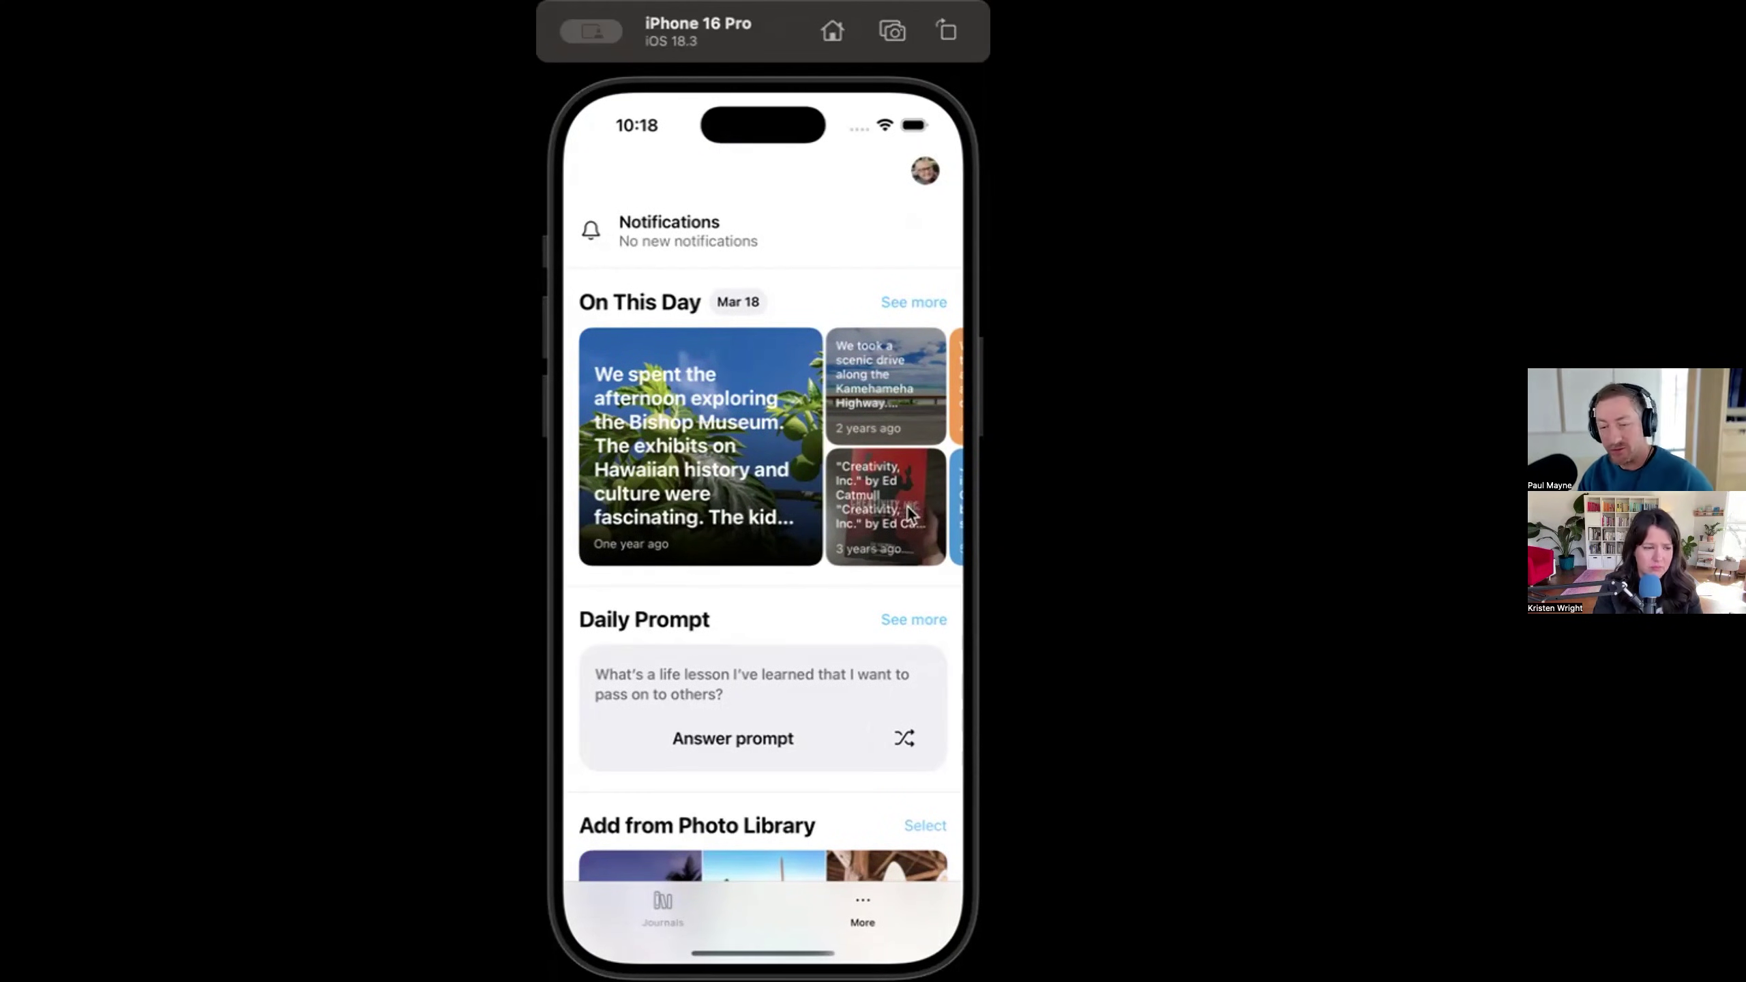
{"action": "left_click_drag", "start_coordinate": [917, 511], "coordinate": [722, 497]}
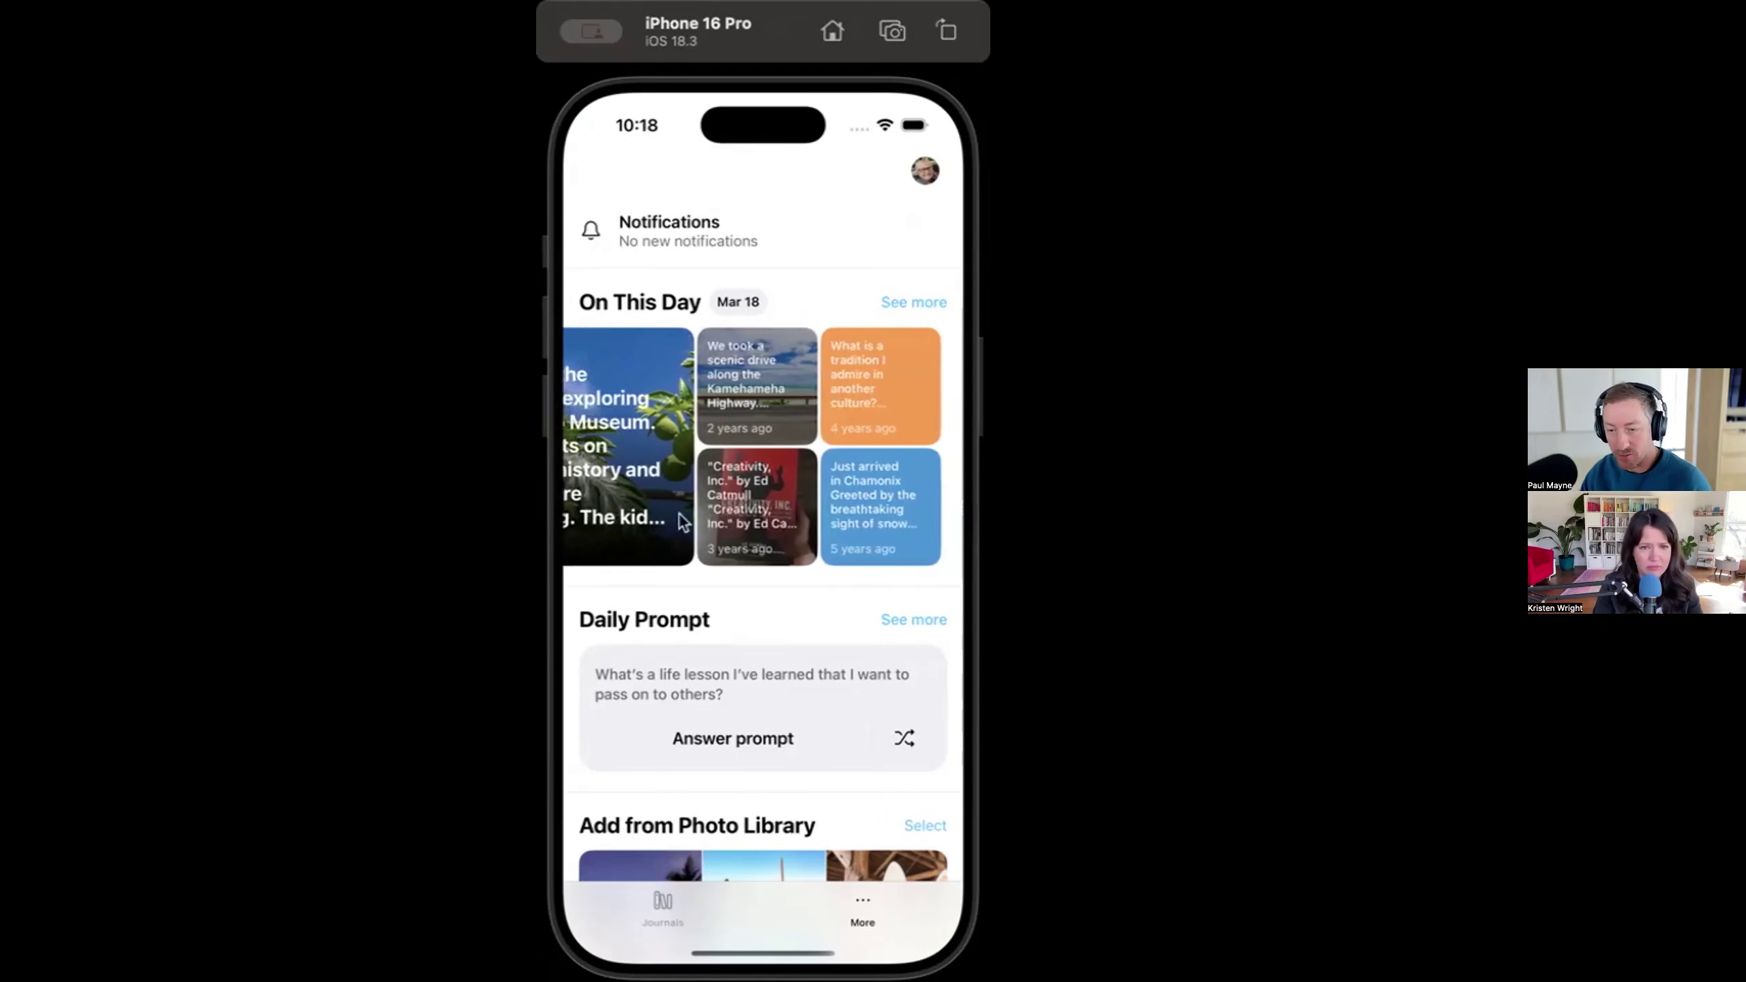
{"action": "left_click", "coordinate": [785, 360]}
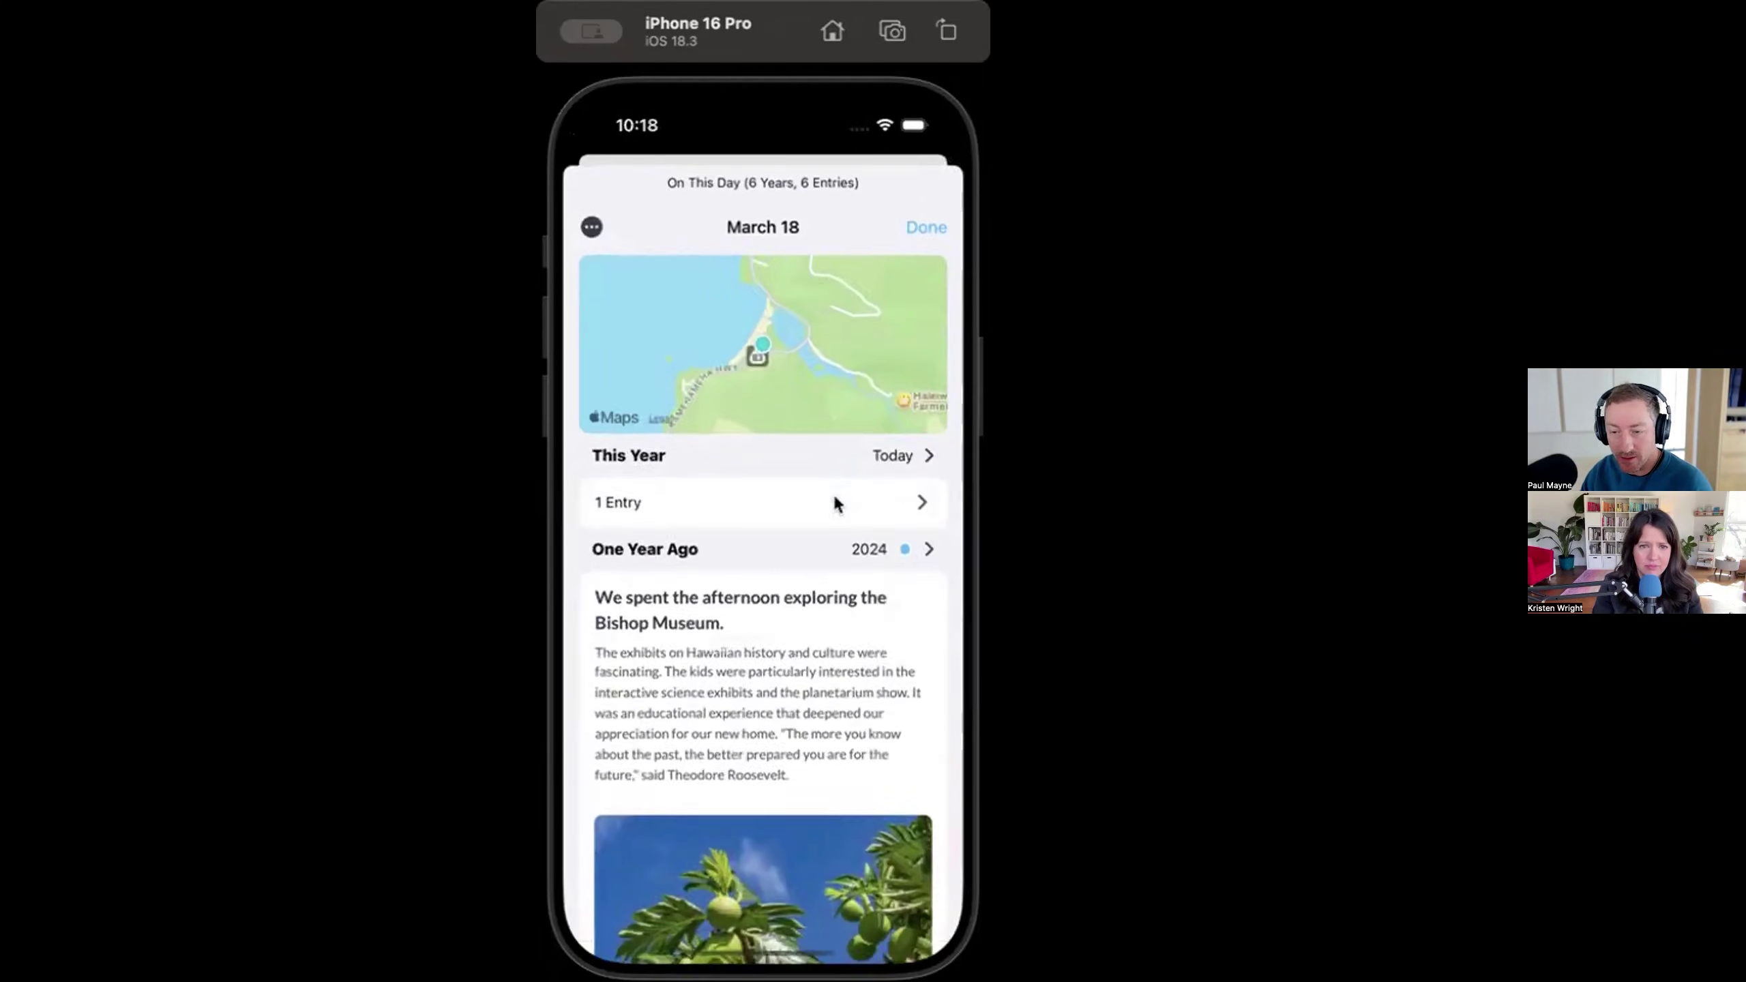
{"action": "left_click", "coordinate": [921, 239]}
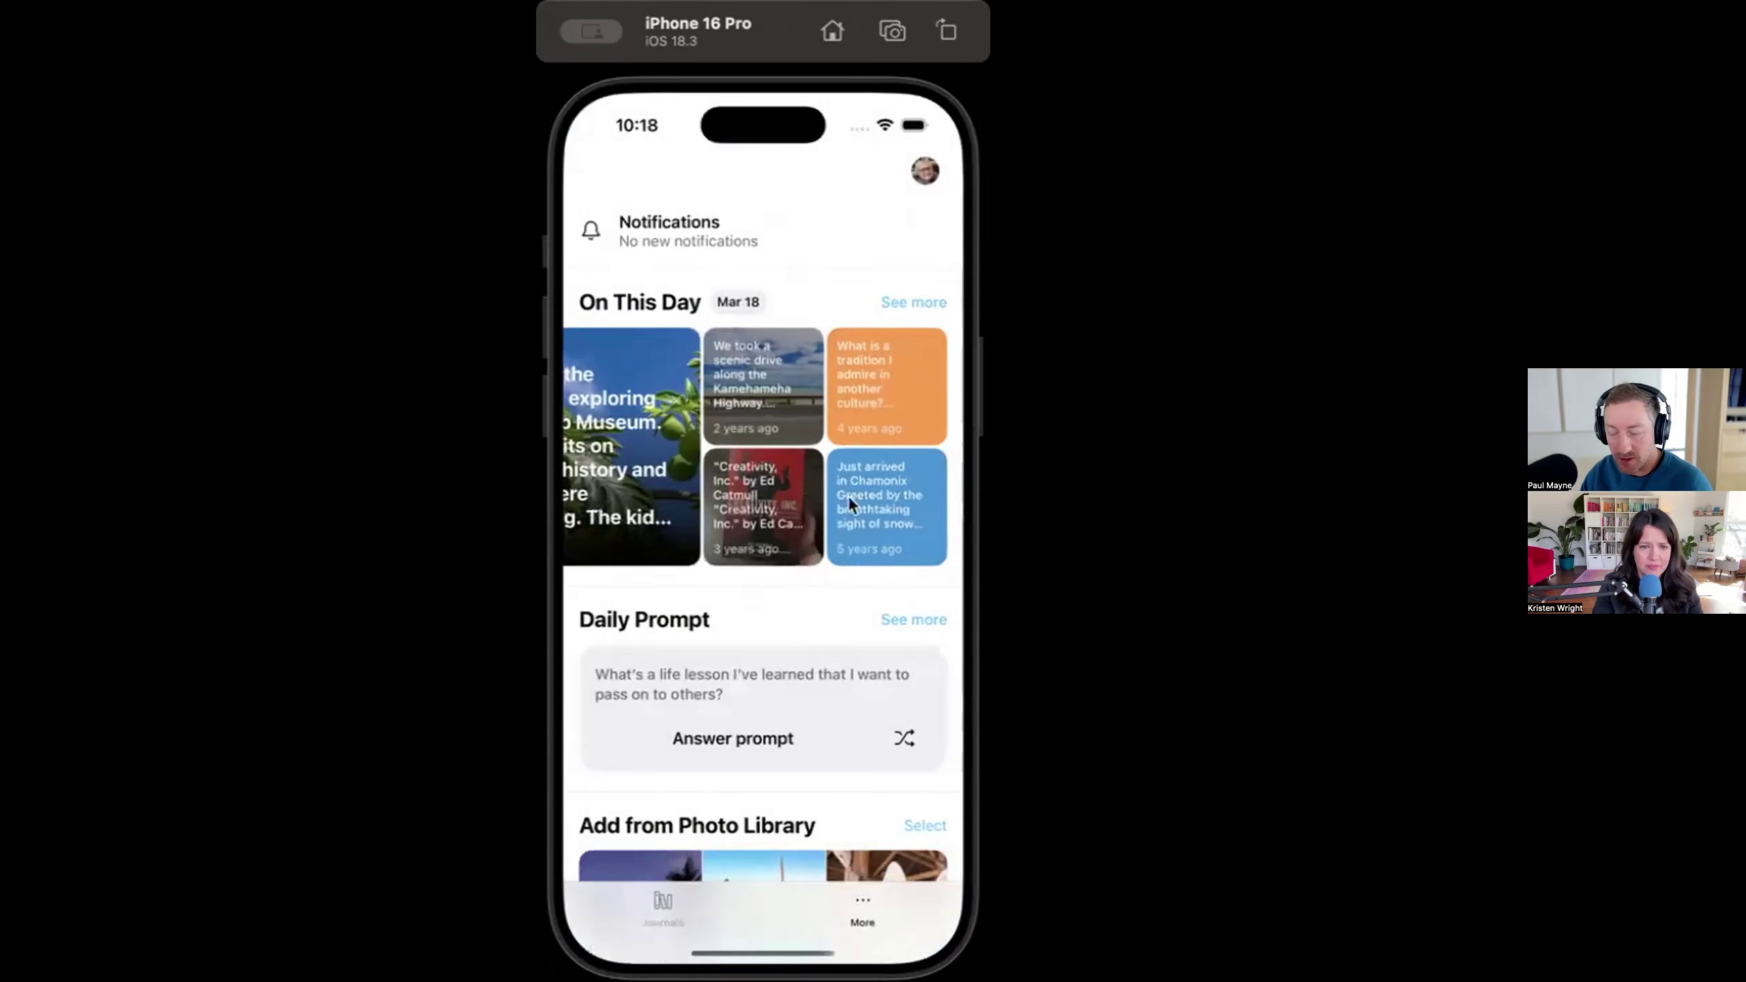
{"action": "left_click", "coordinate": [787, 511]}
Scroll the March 18 memories, close them, and scroll down to the Daily Prompt and photo suggestions.
{"action": "scroll", "coordinate": [832, 662], "scroll_direction": "down", "scroll_amount": 15}
{"action": "left_click", "coordinate": [928, 229]}
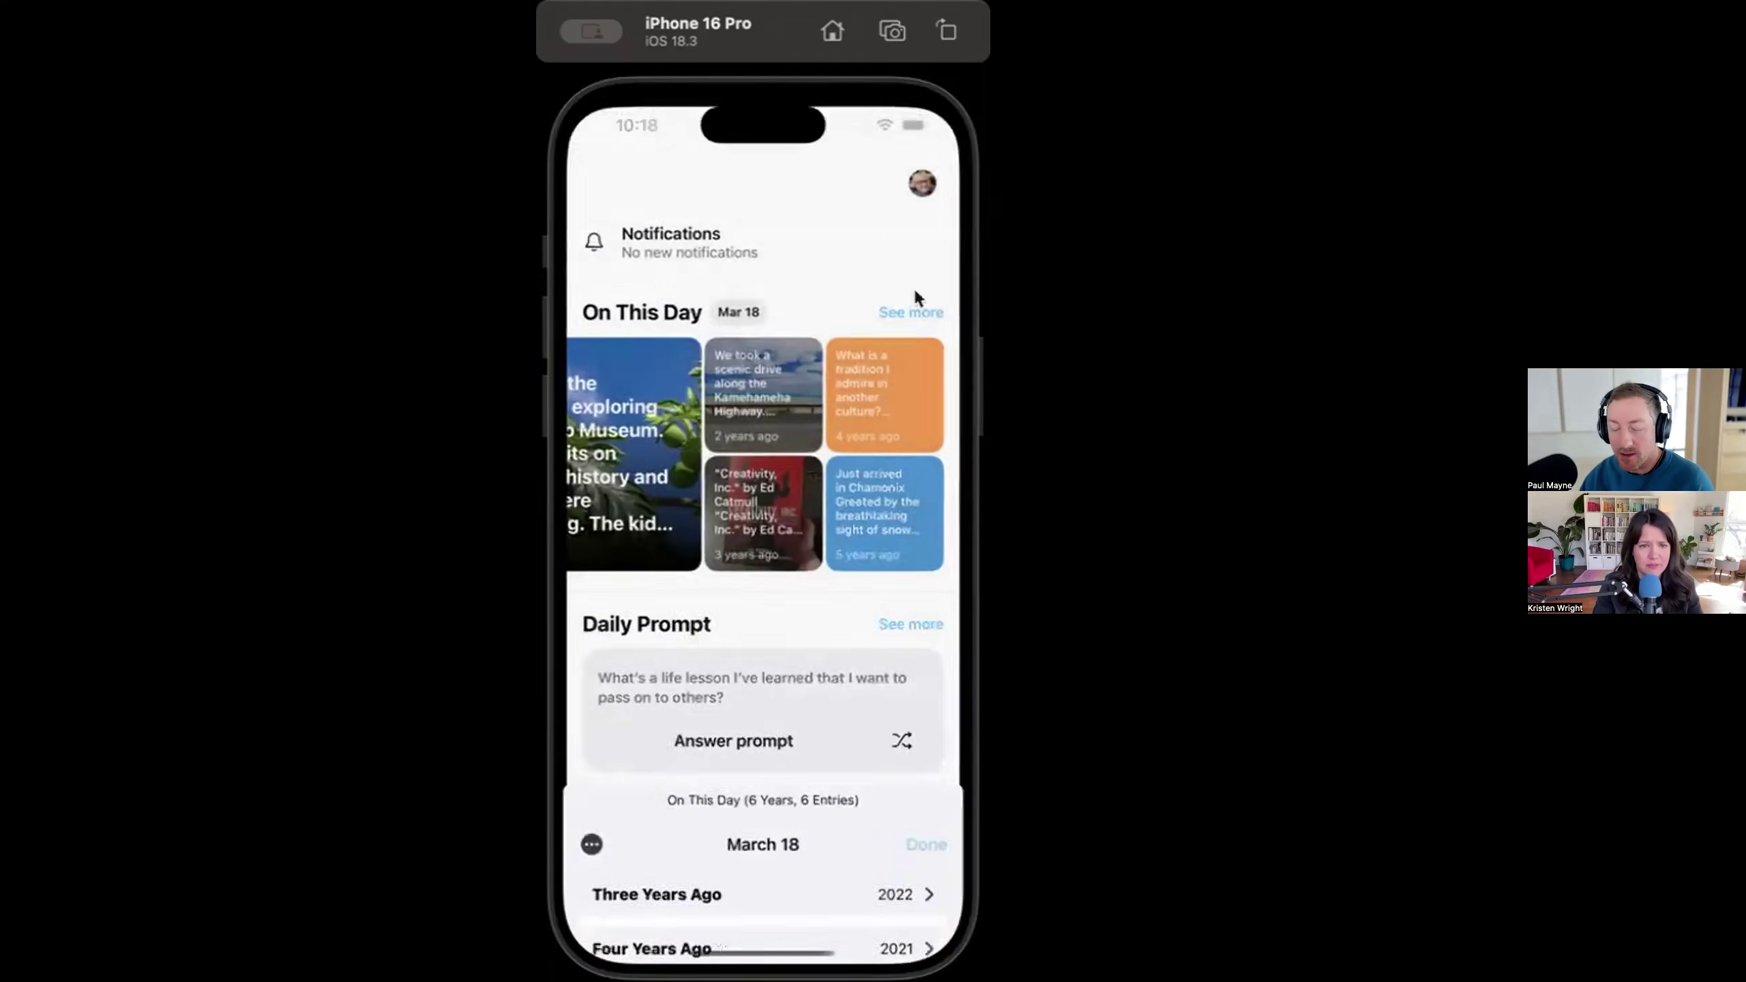
{"action": "left_click_drag", "start_coordinate": [627, 431], "coordinate": [863, 426]}
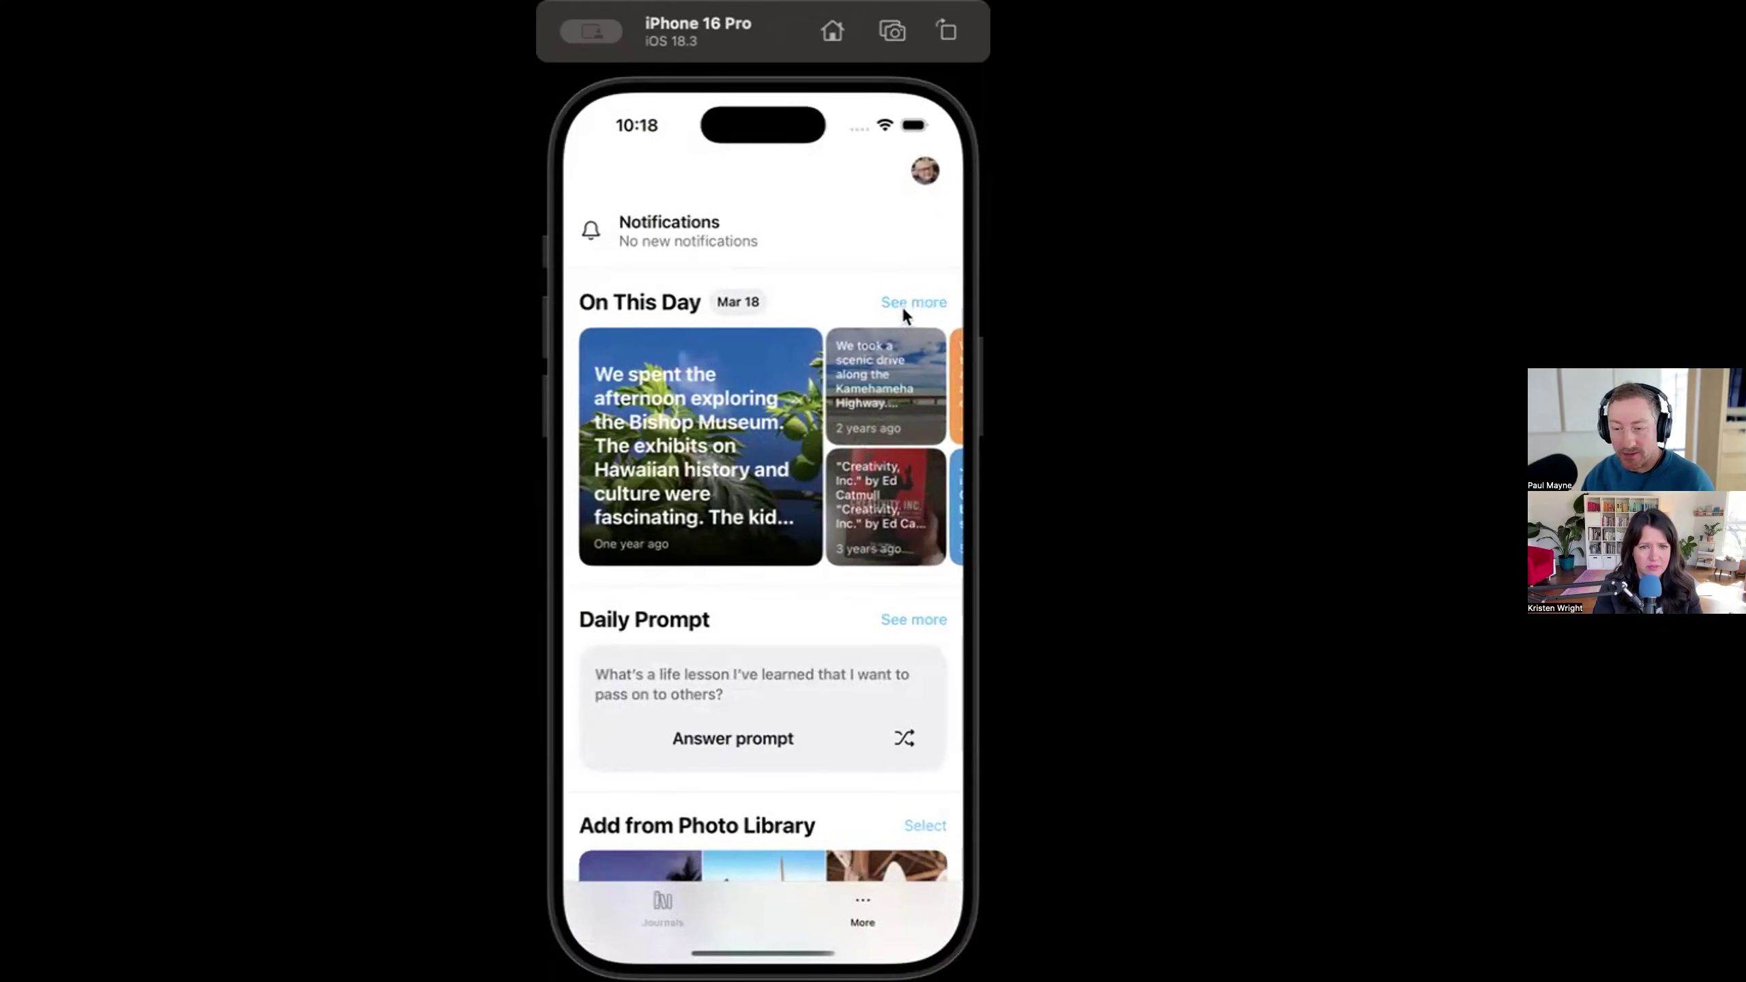
{"action": "scroll", "coordinate": [783, 584], "scroll_direction": "down", "scroll_amount": 4}
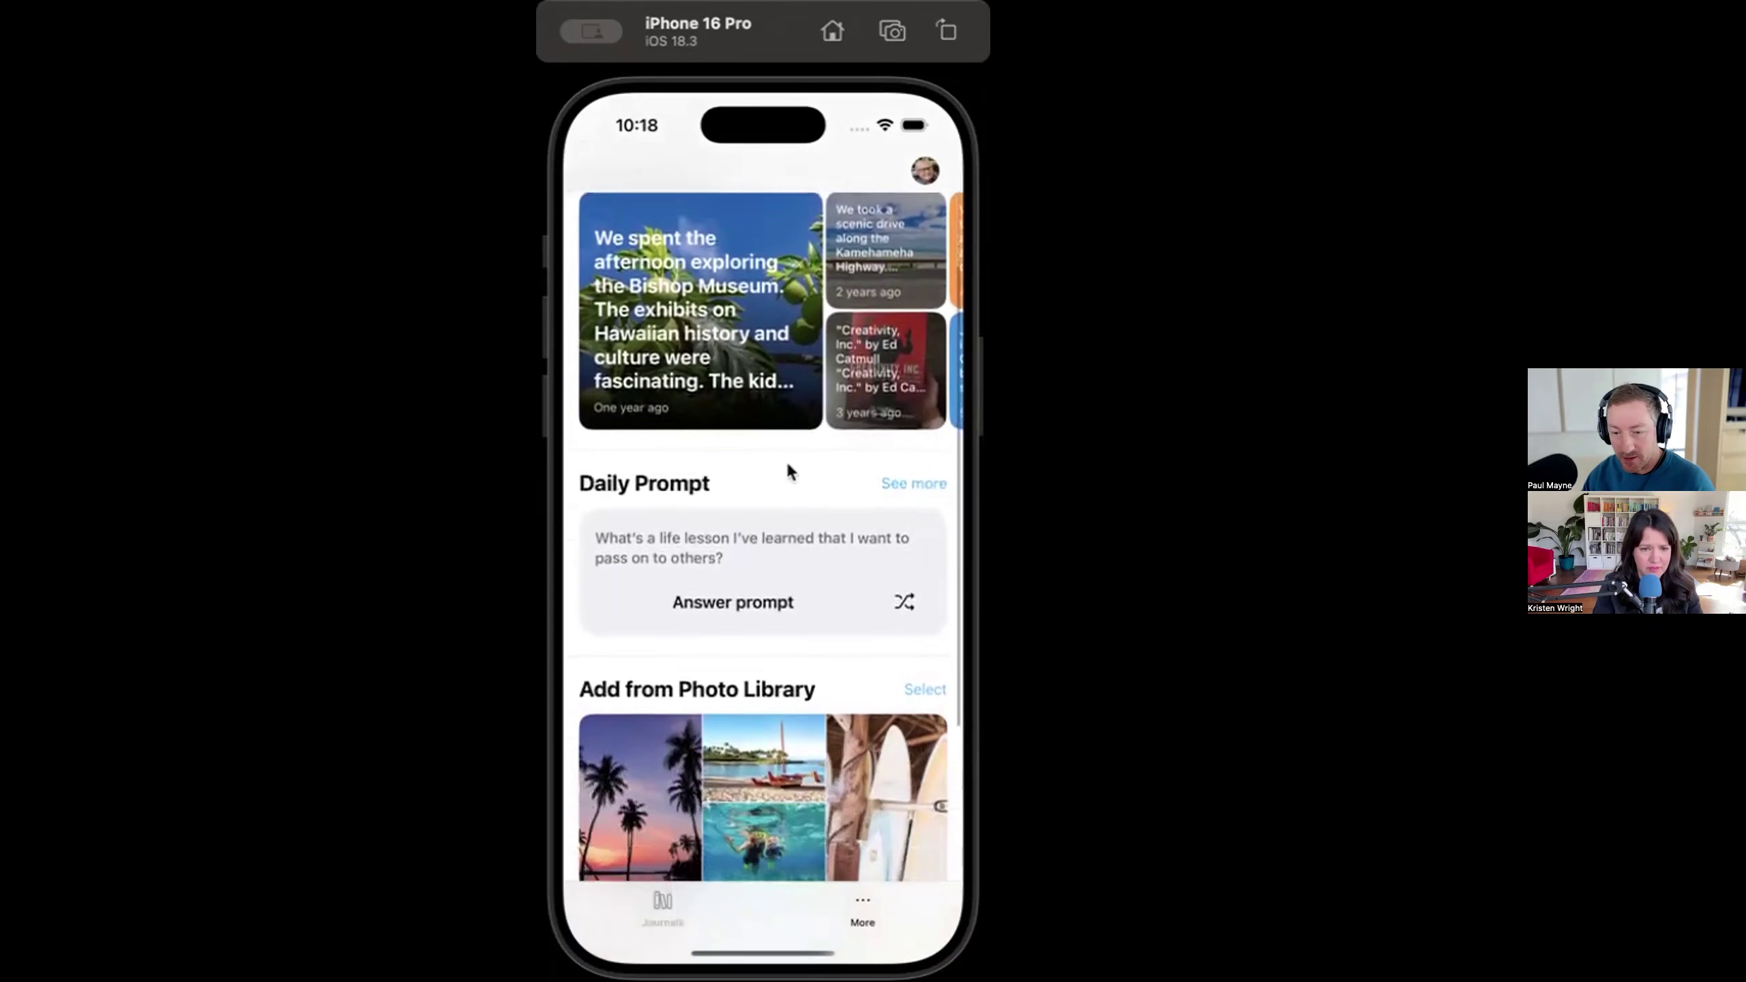
{"action": "left_click_drag", "start_coordinate": [788, 464], "coordinate": [788, 461]}
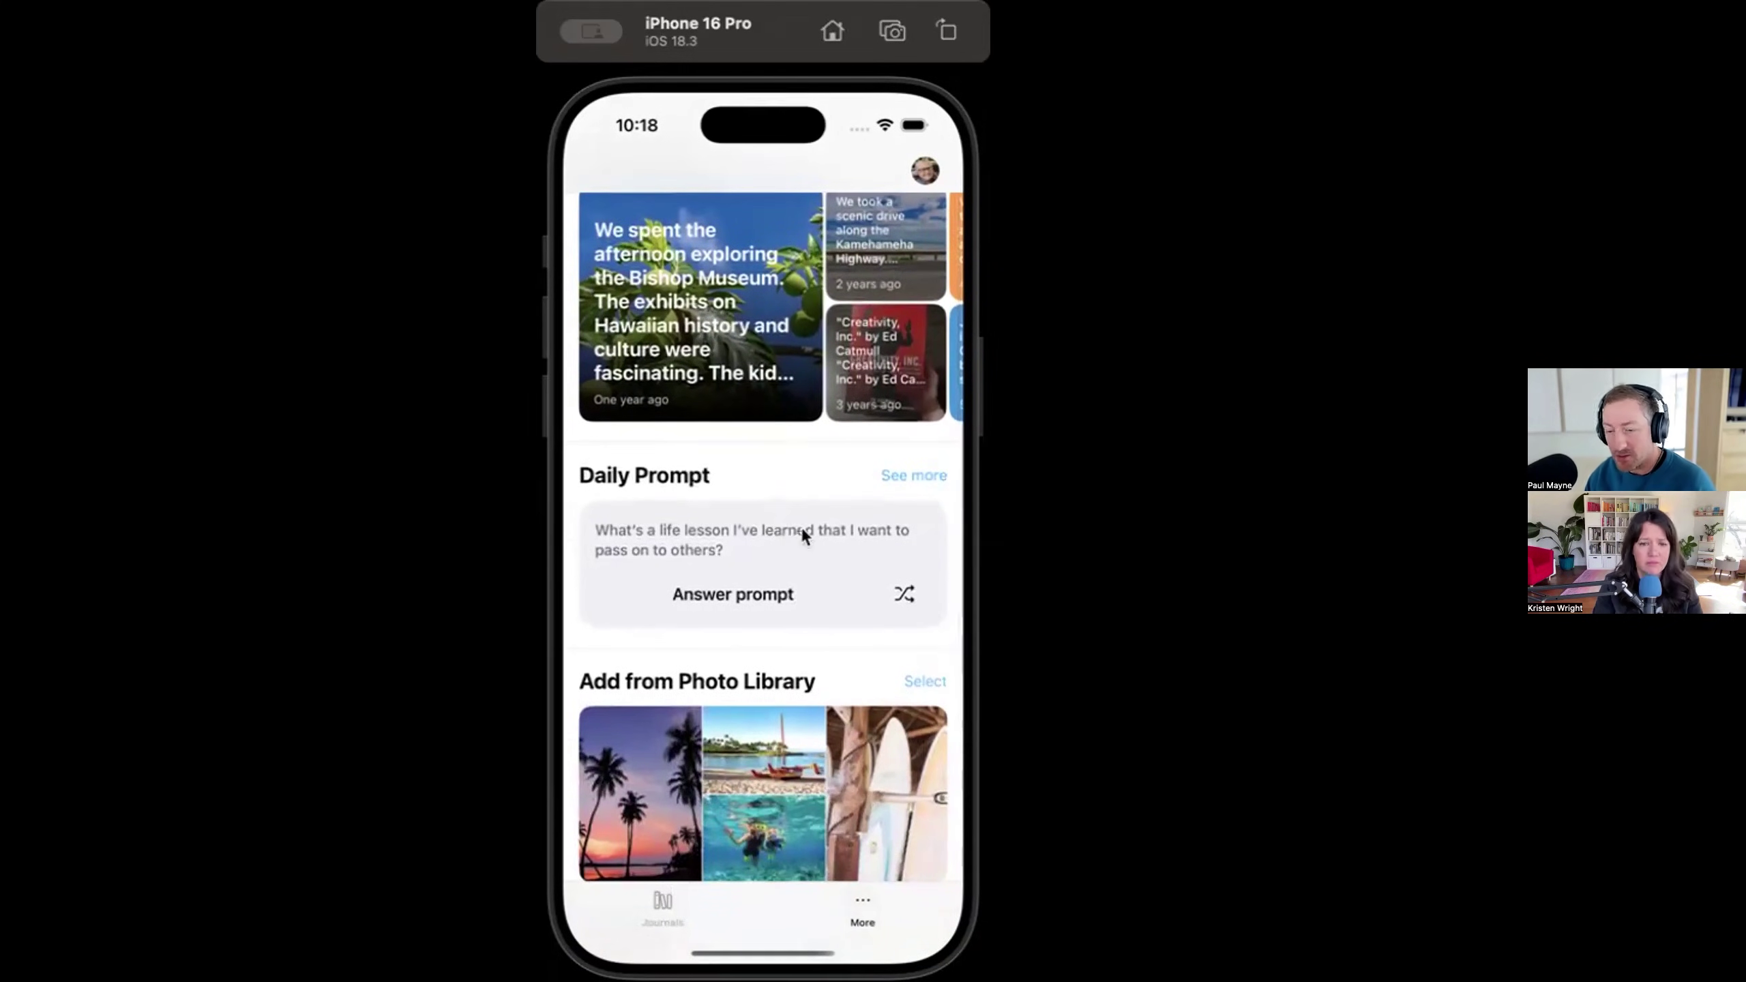
Shuffle to the prompt 'What's a personal strength I tend to overlook?' and start an entry for it.
{"action": "left_click", "coordinate": [904, 595]}
{"action": "left_click", "coordinate": [905, 581]}
{"action": "left_click", "coordinate": [763, 534]}
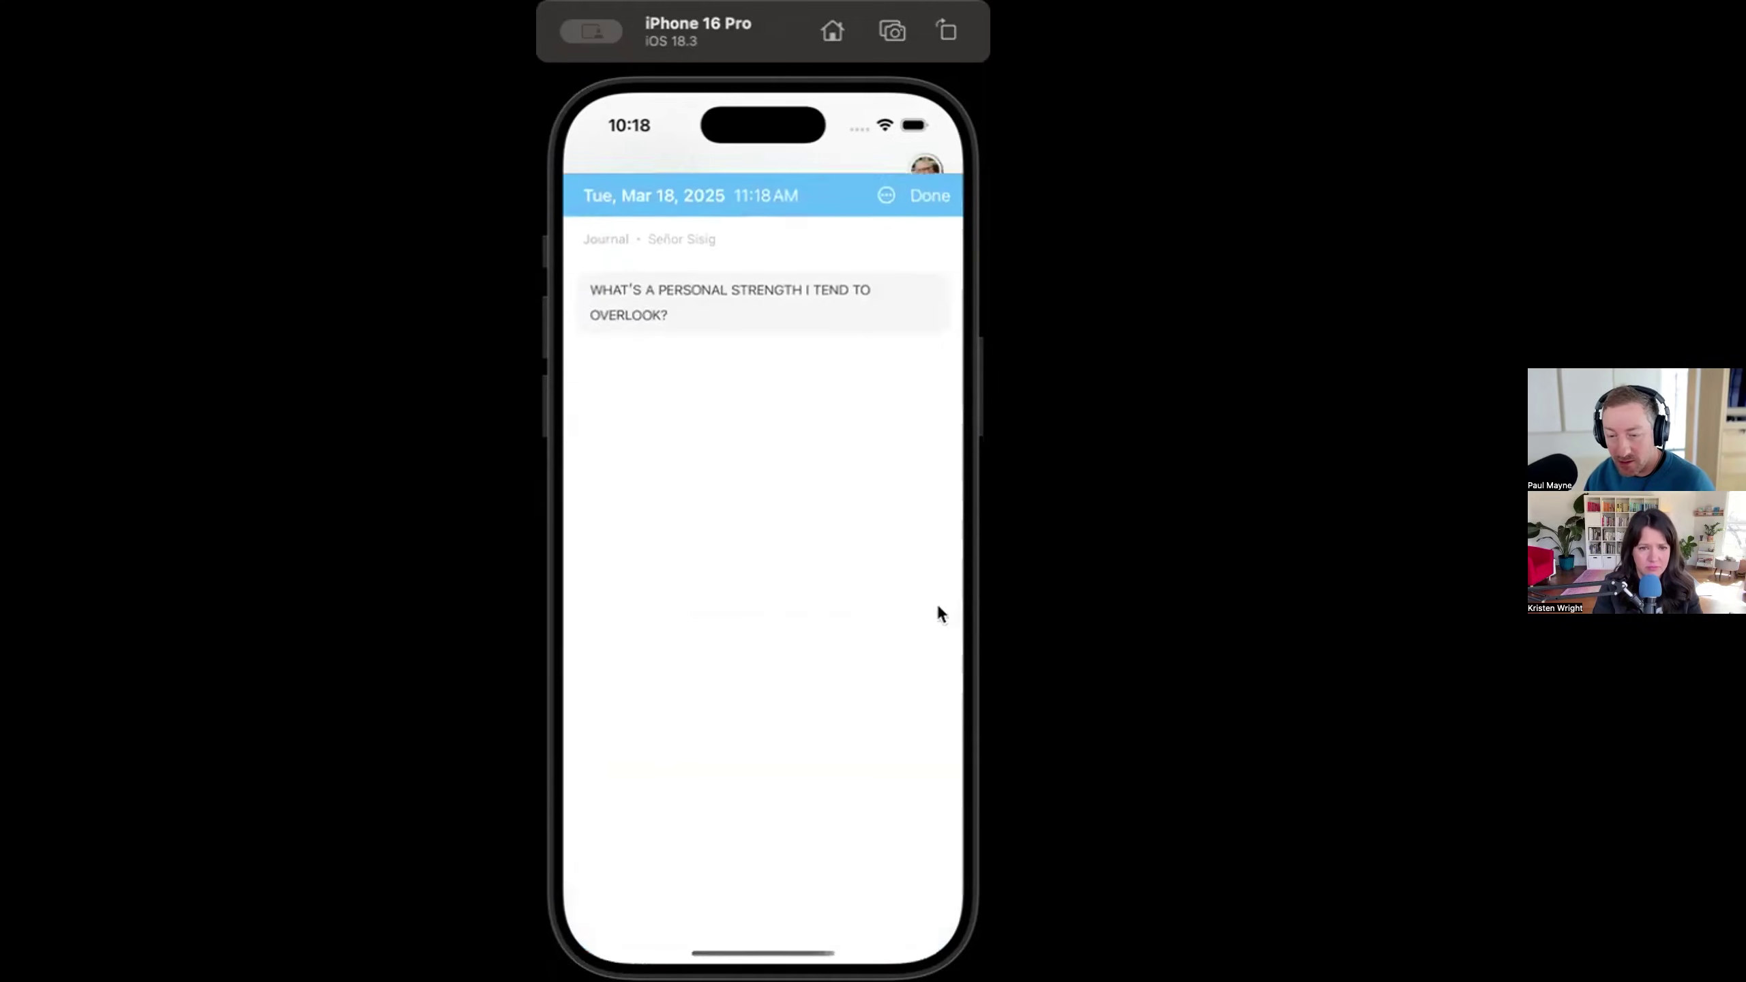
{"action": "left_click", "coordinate": [924, 172]}
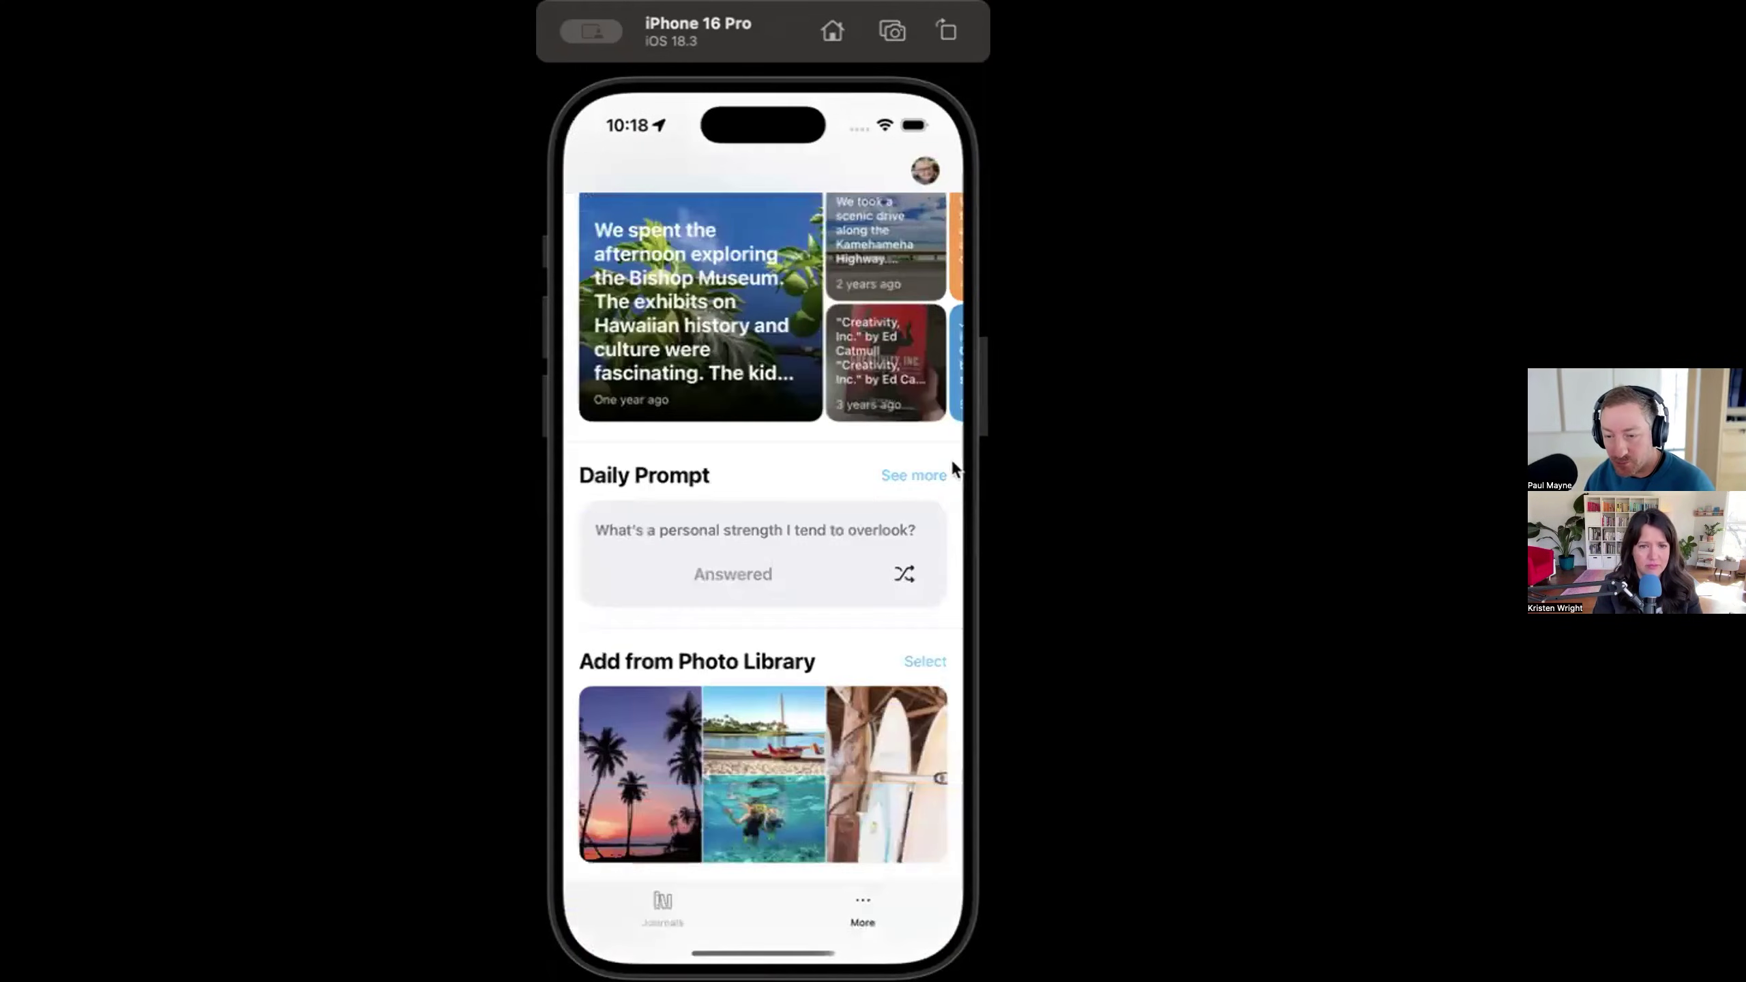
Glance at the recent daily prompts, then scroll to the streak card (current 1, longest 20).
{"action": "left_click", "coordinate": [905, 470]}
{"action": "left_click", "coordinate": [922, 190]}
{"action": "scroll", "coordinate": [878, 511], "scroll_direction": "down", "scroll_amount": 3}
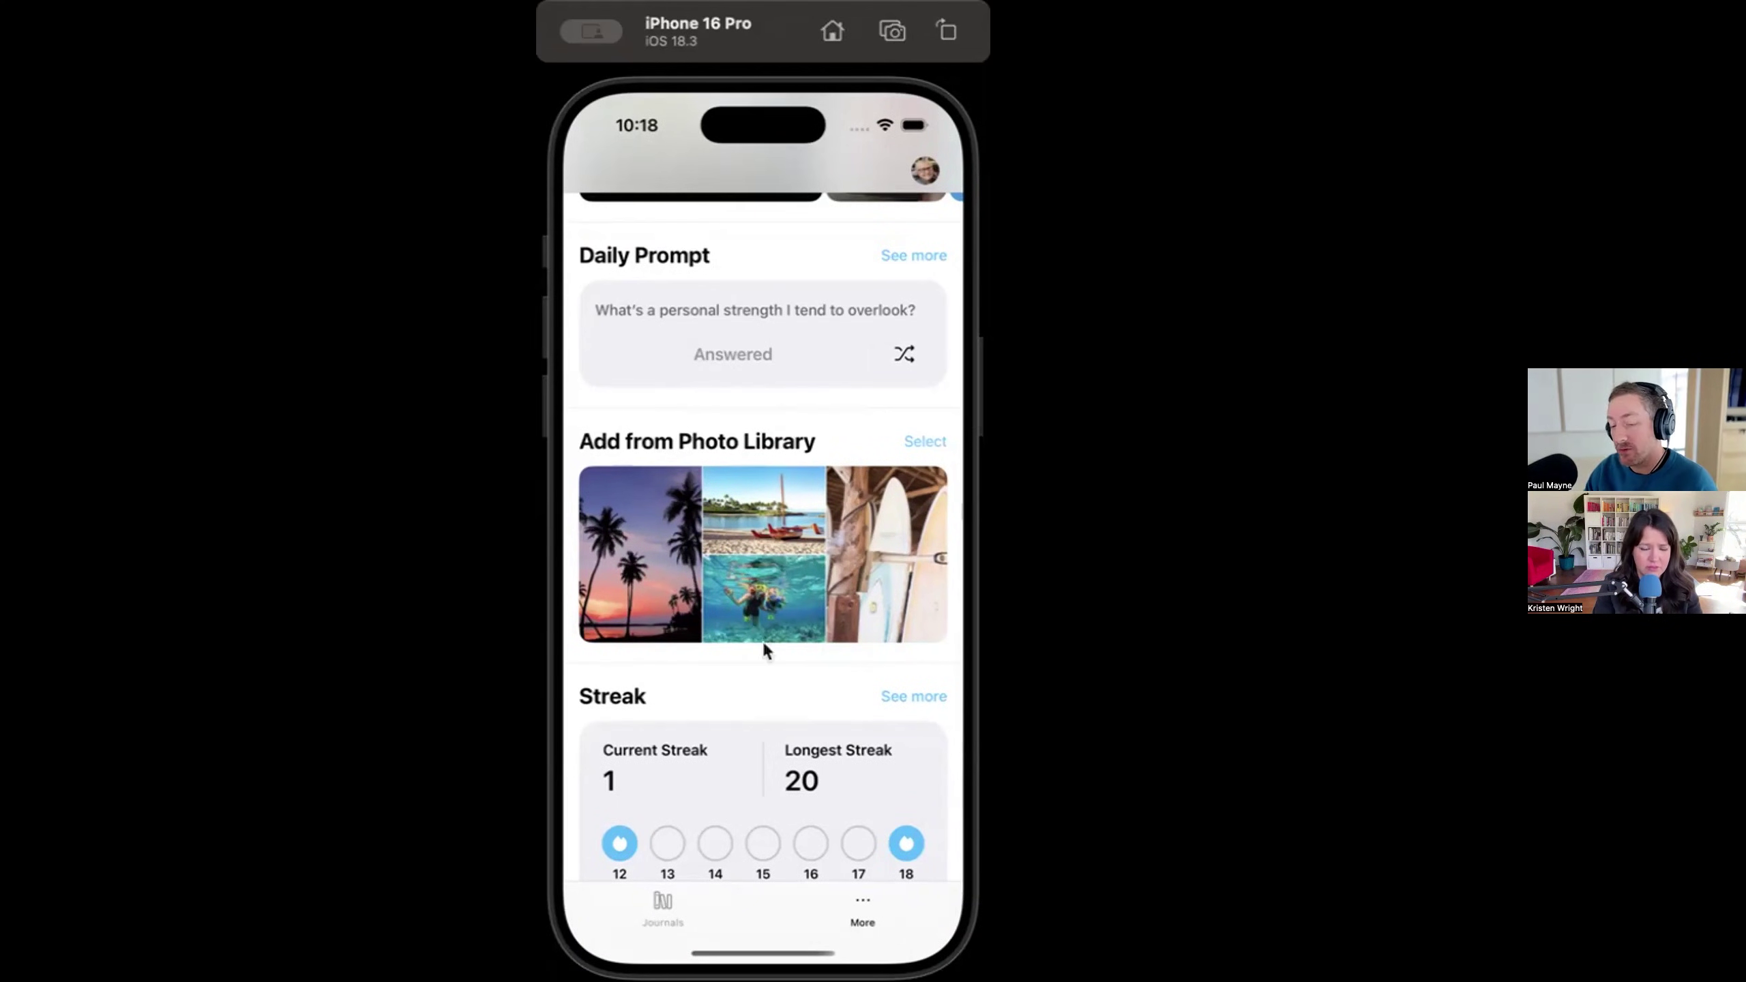
{"action": "left_click", "coordinate": [775, 610]}
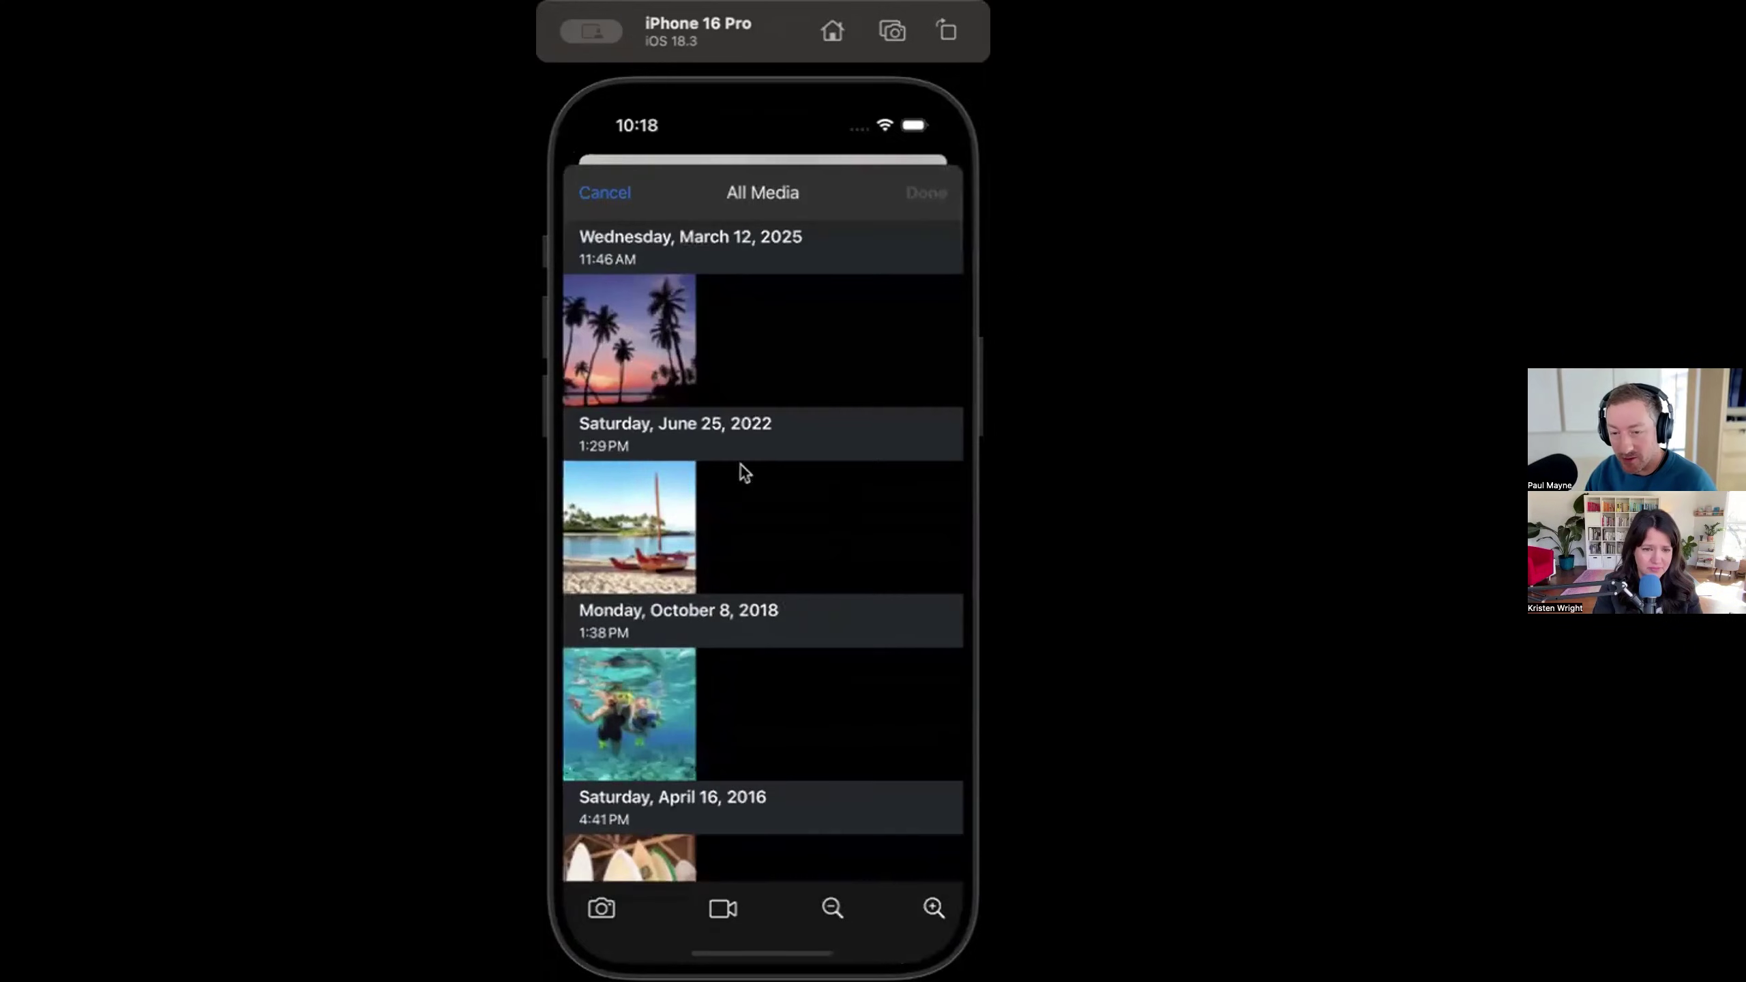
{"action": "left_click", "coordinate": [636, 319]}
{"action": "left_click", "coordinate": [602, 205]}
{"action": "left_click", "coordinate": [782, 841]}
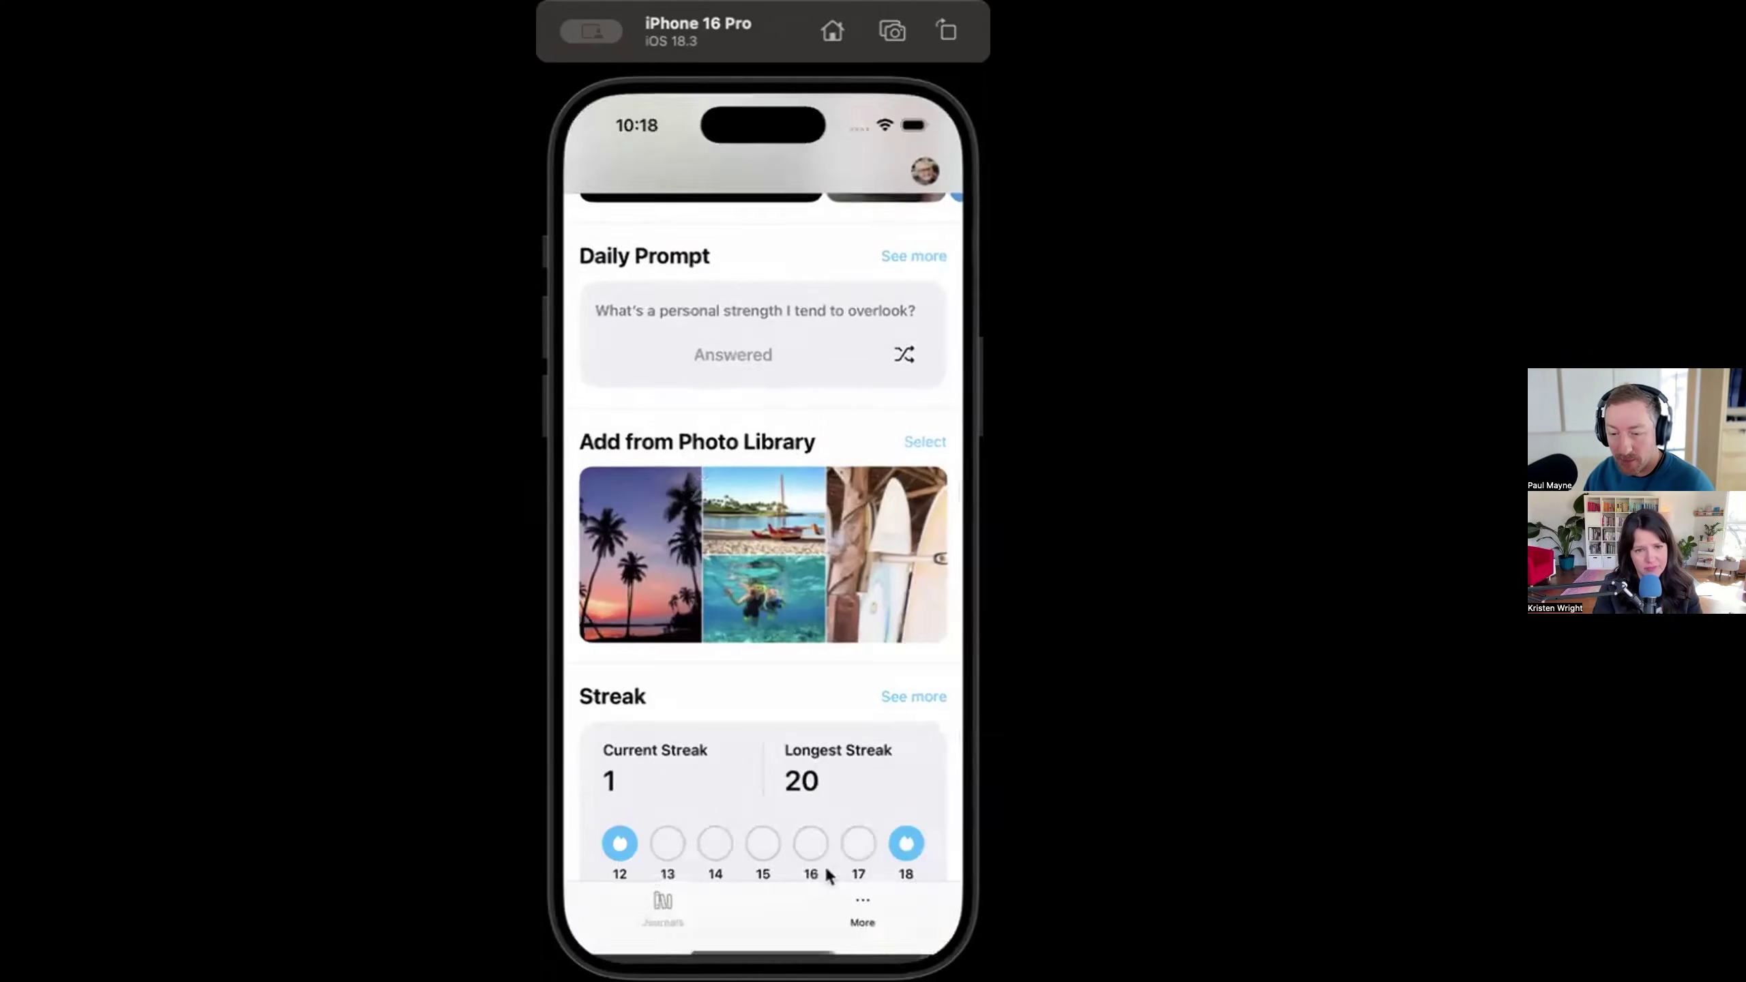
{"action": "scroll", "coordinate": [720, 700], "scroll_direction": "down", "scroll_amount": 2}
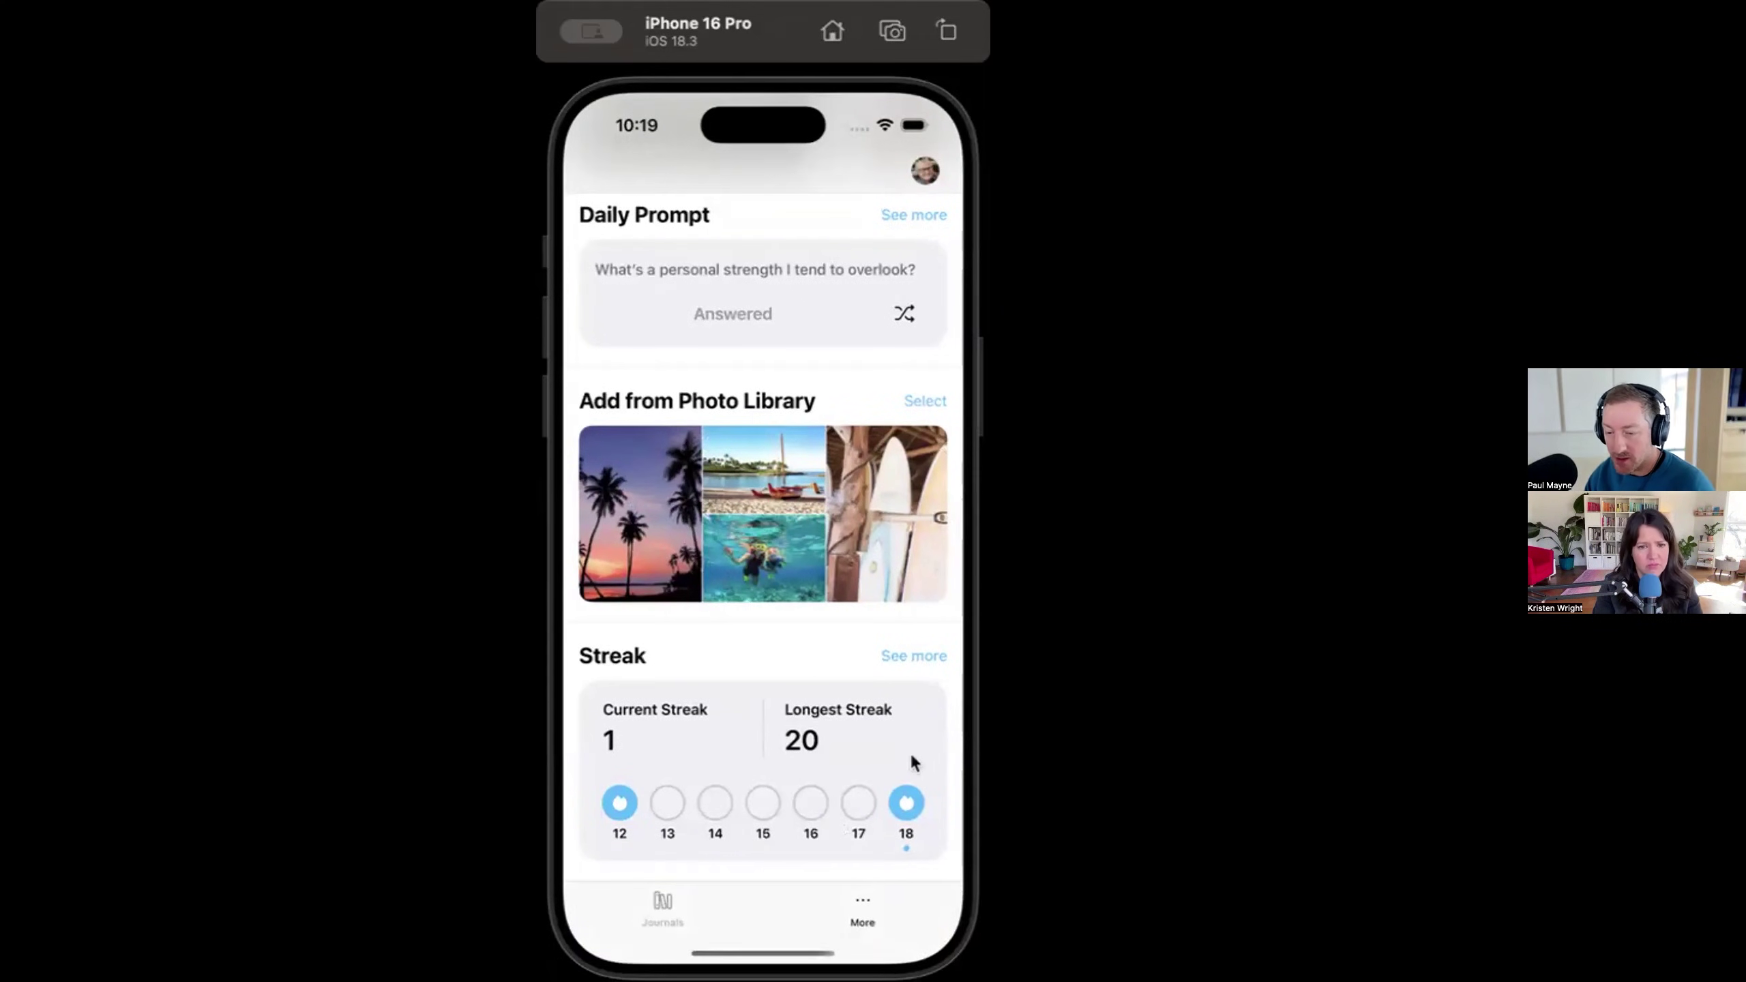
{"action": "left_click", "coordinate": [898, 653]}
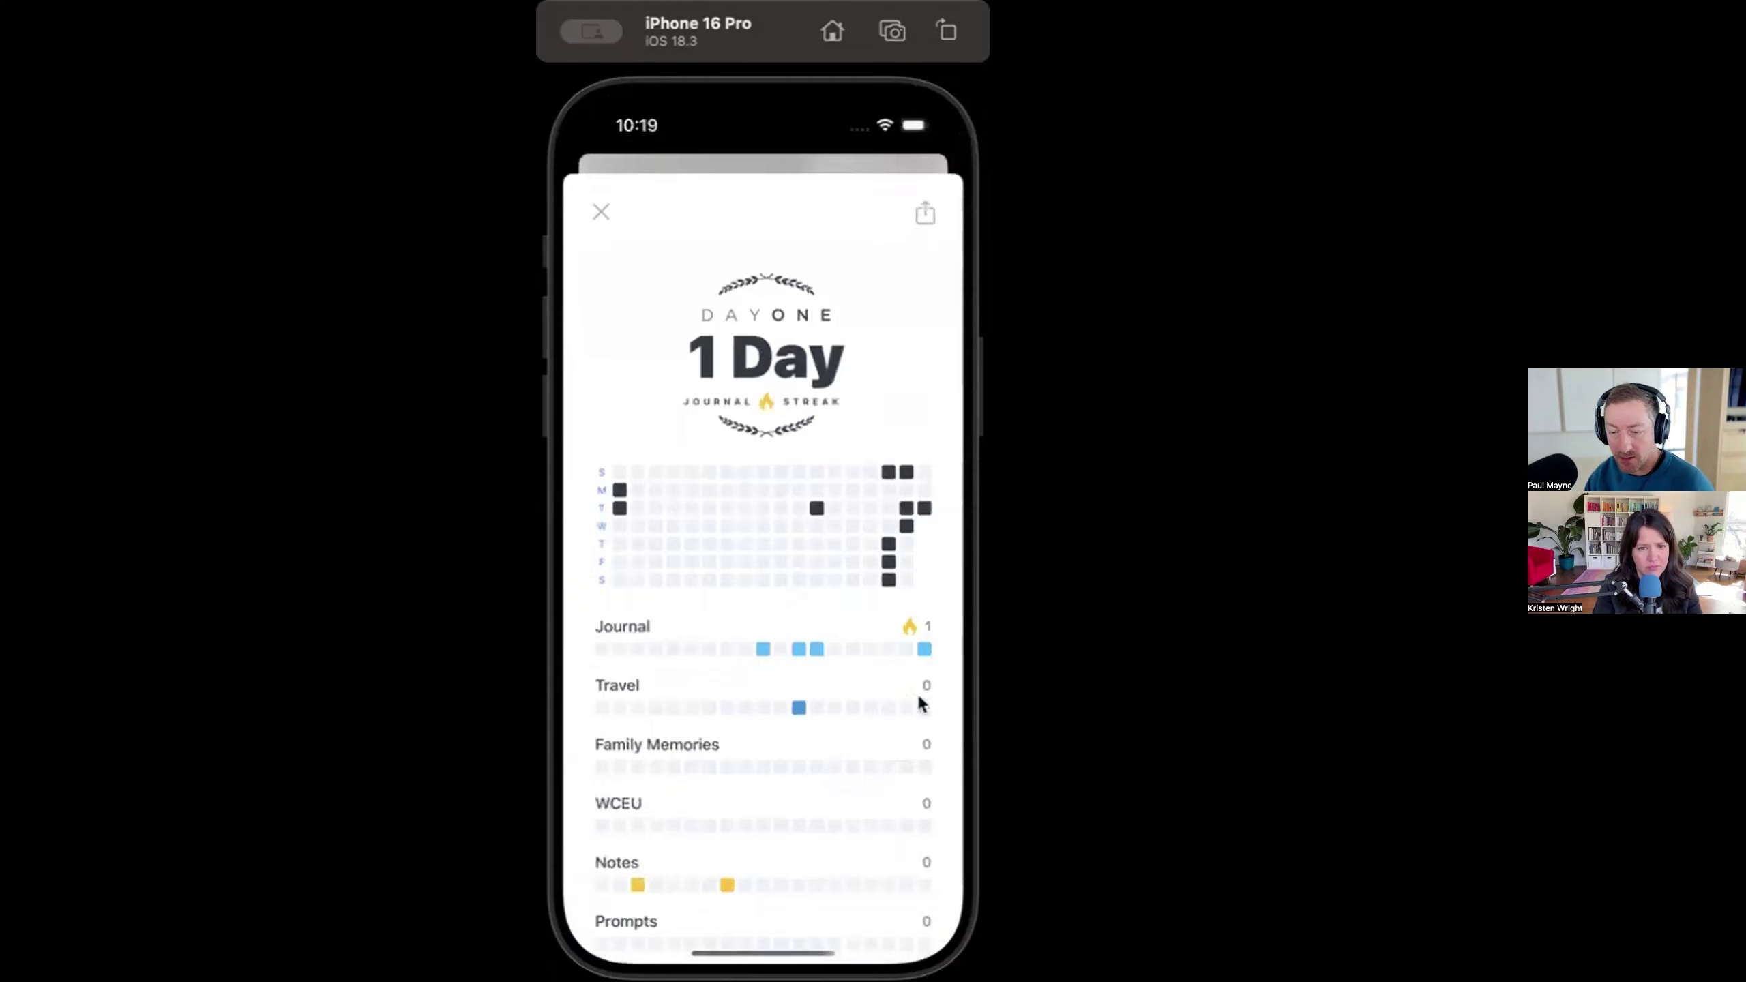
{"action": "left_click", "coordinate": [601, 206]}
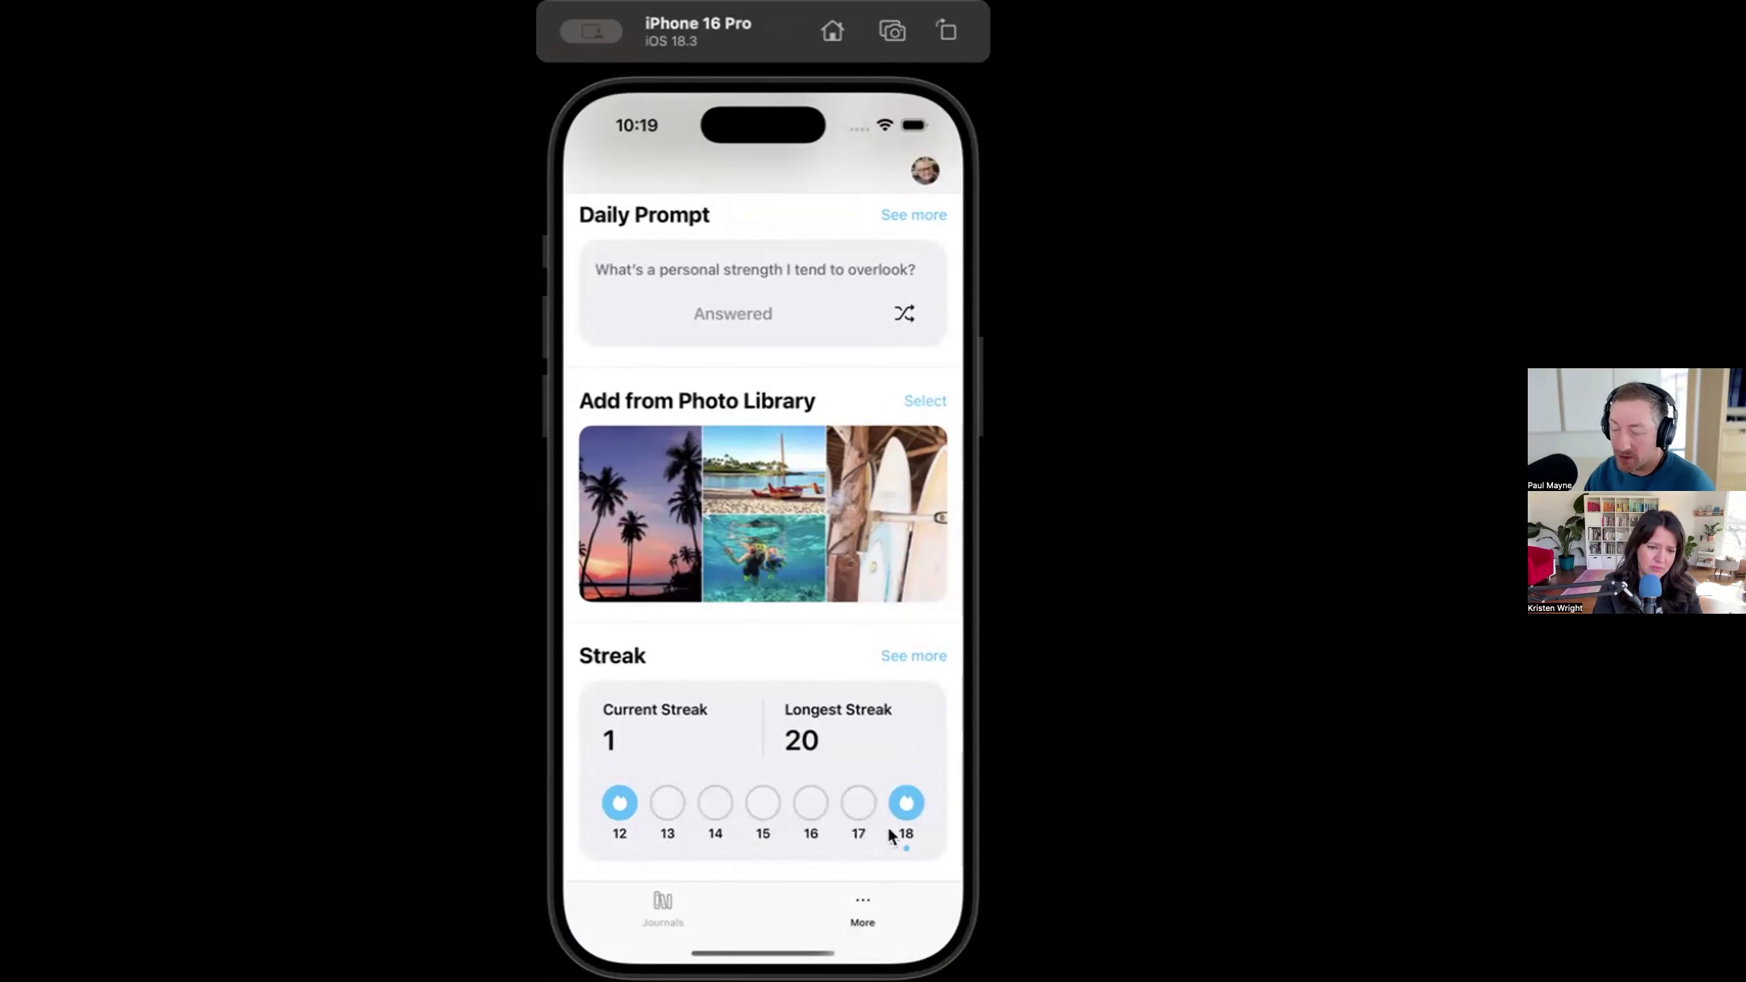
{"action": "left_click", "coordinate": [619, 807]}
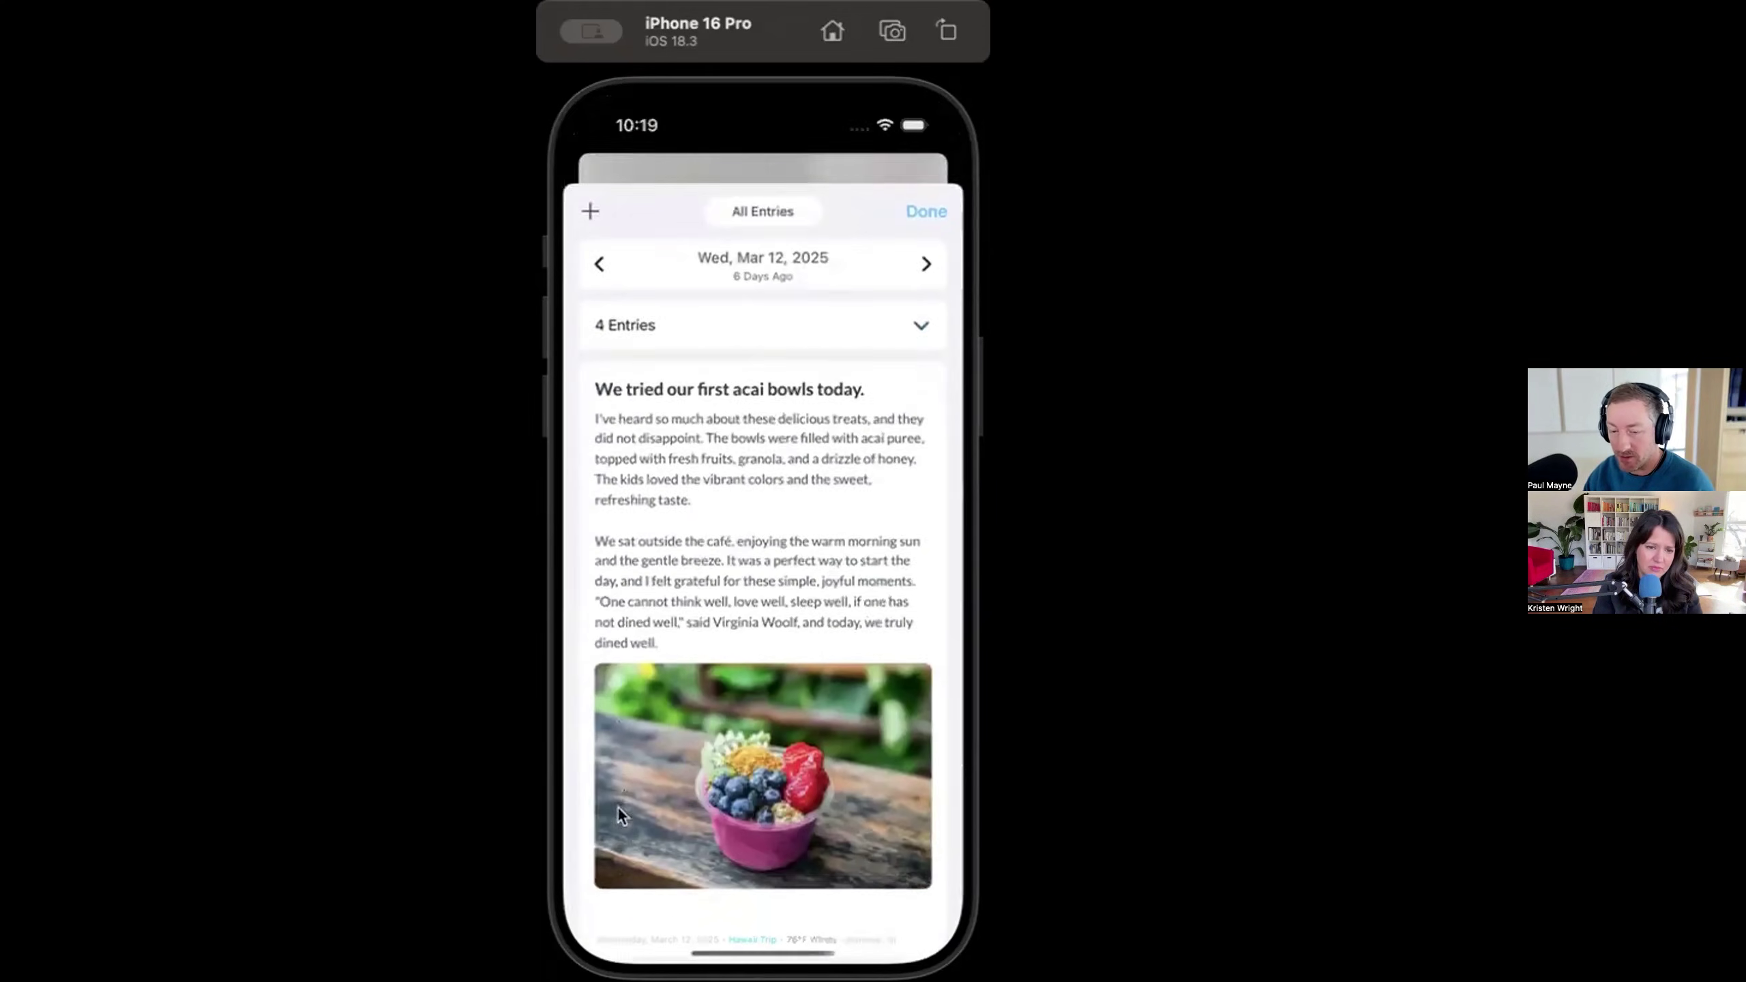
{"action": "left_click", "coordinate": [927, 195]}
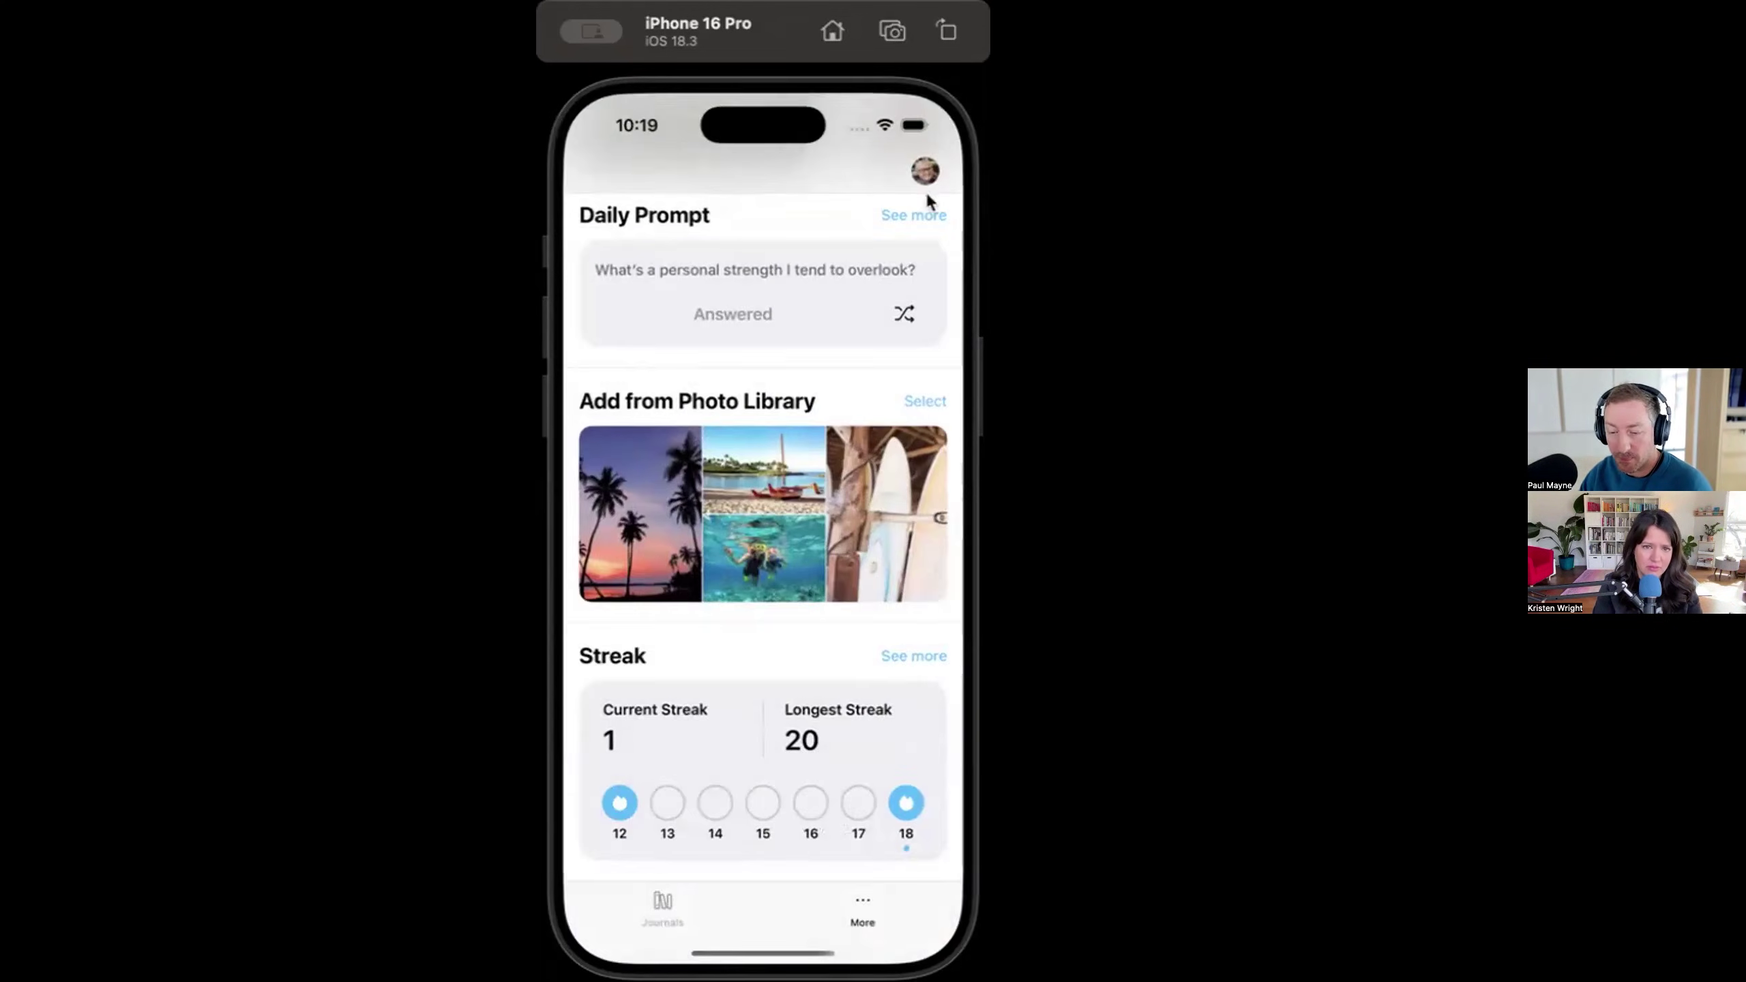
{"action": "left_click_drag", "start_coordinate": [770, 238], "coordinate": [775, 600]}
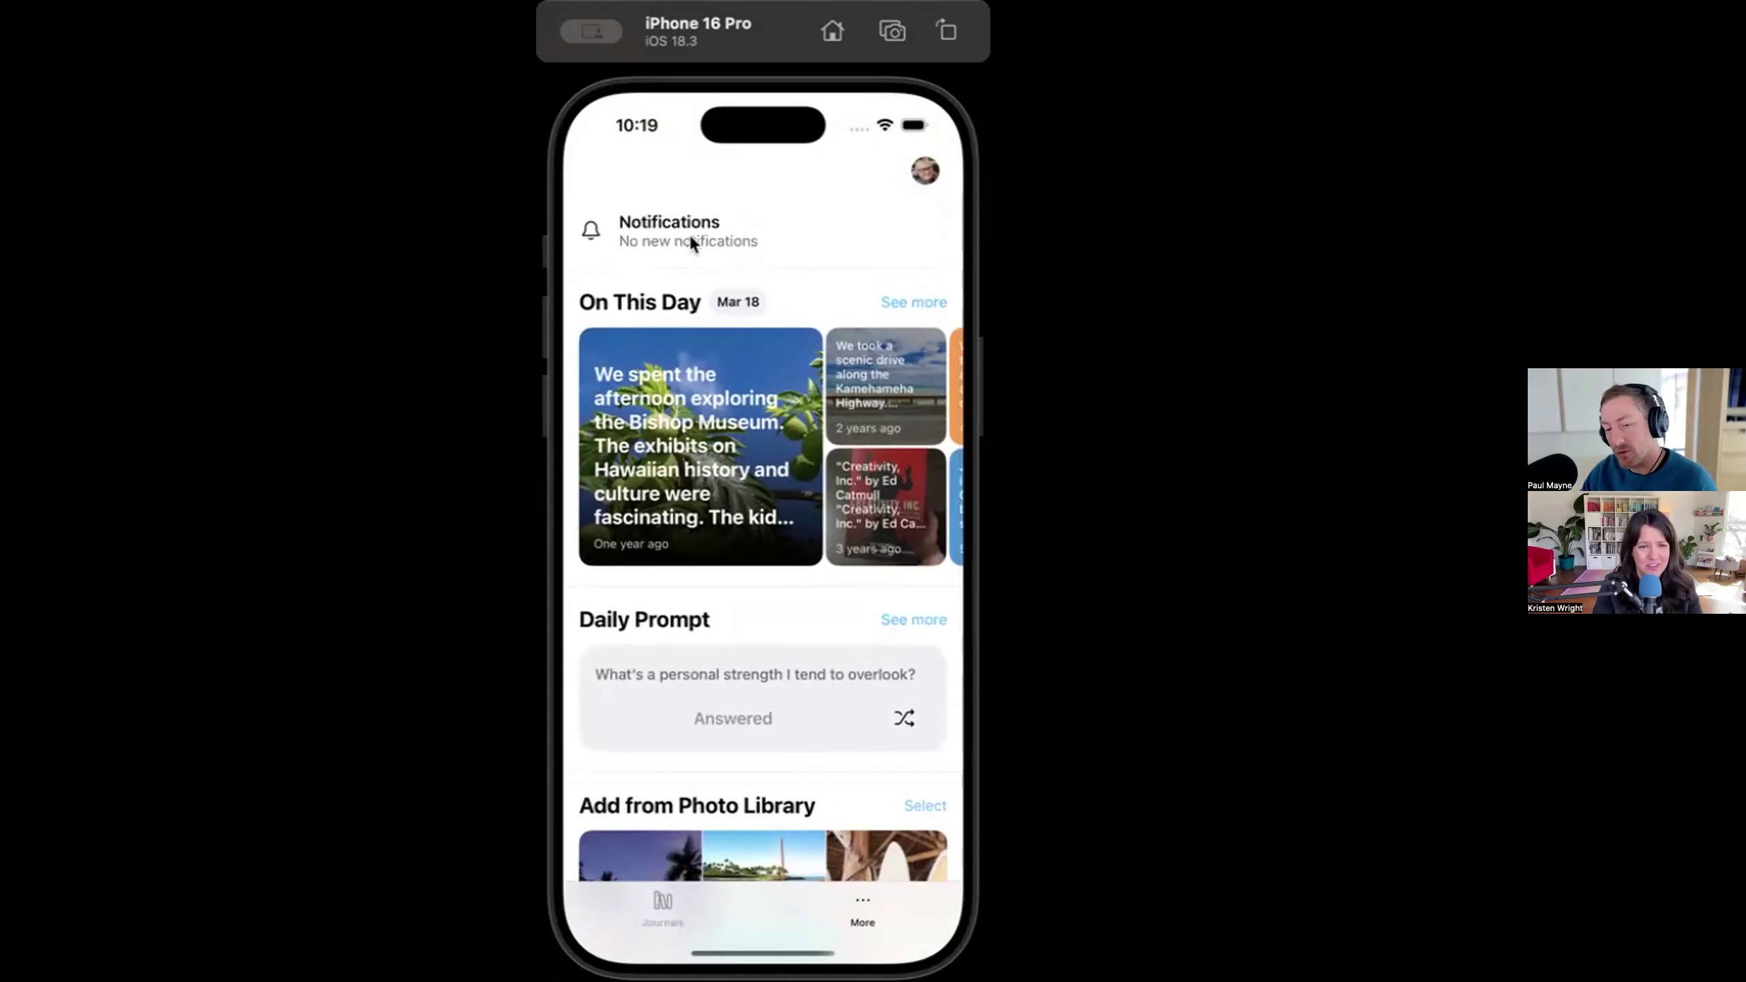
{"action": "left_click", "coordinate": [647, 224]}
{"action": "left_click", "coordinate": [927, 193]}
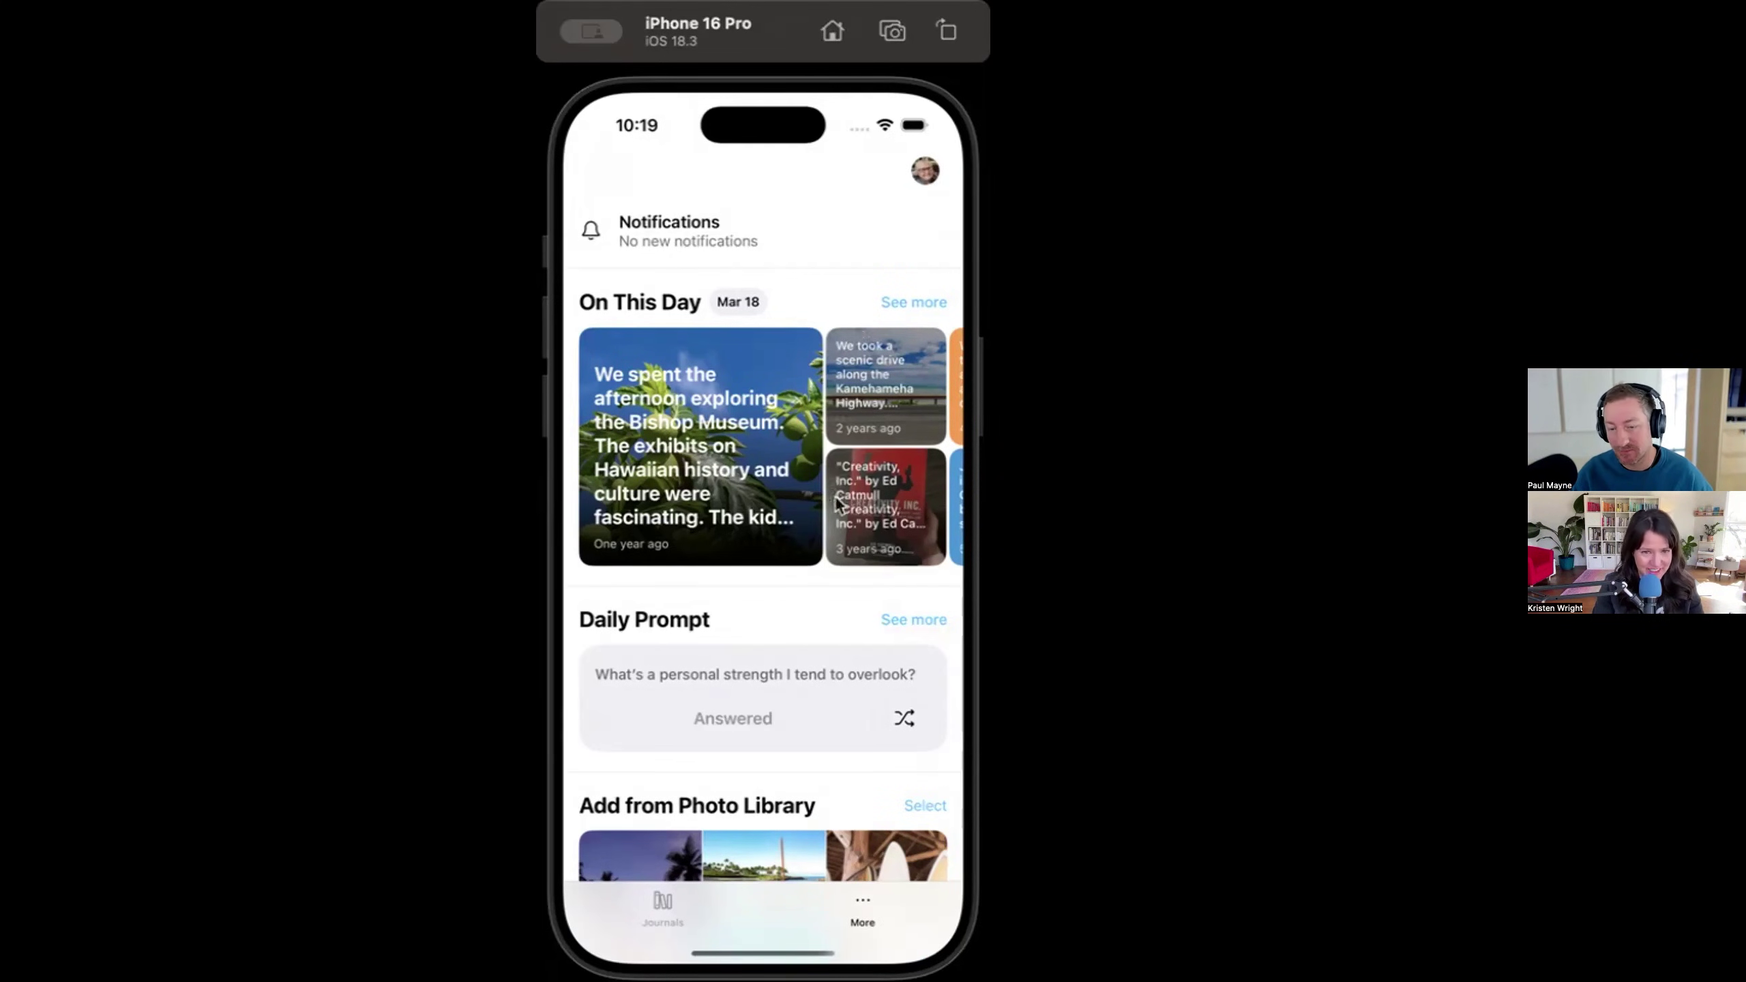
{"action": "mouse_move", "coordinate": [868, 528]}
{"action": "left_mouse_down"}
{"action": "mouse_move", "coordinate": [799, 526]}
{"action": "mouse_move", "coordinate": [882, 527]}
{"action": "mouse_move", "coordinate": [838, 533]}
{"action": "left_mouse_up"}
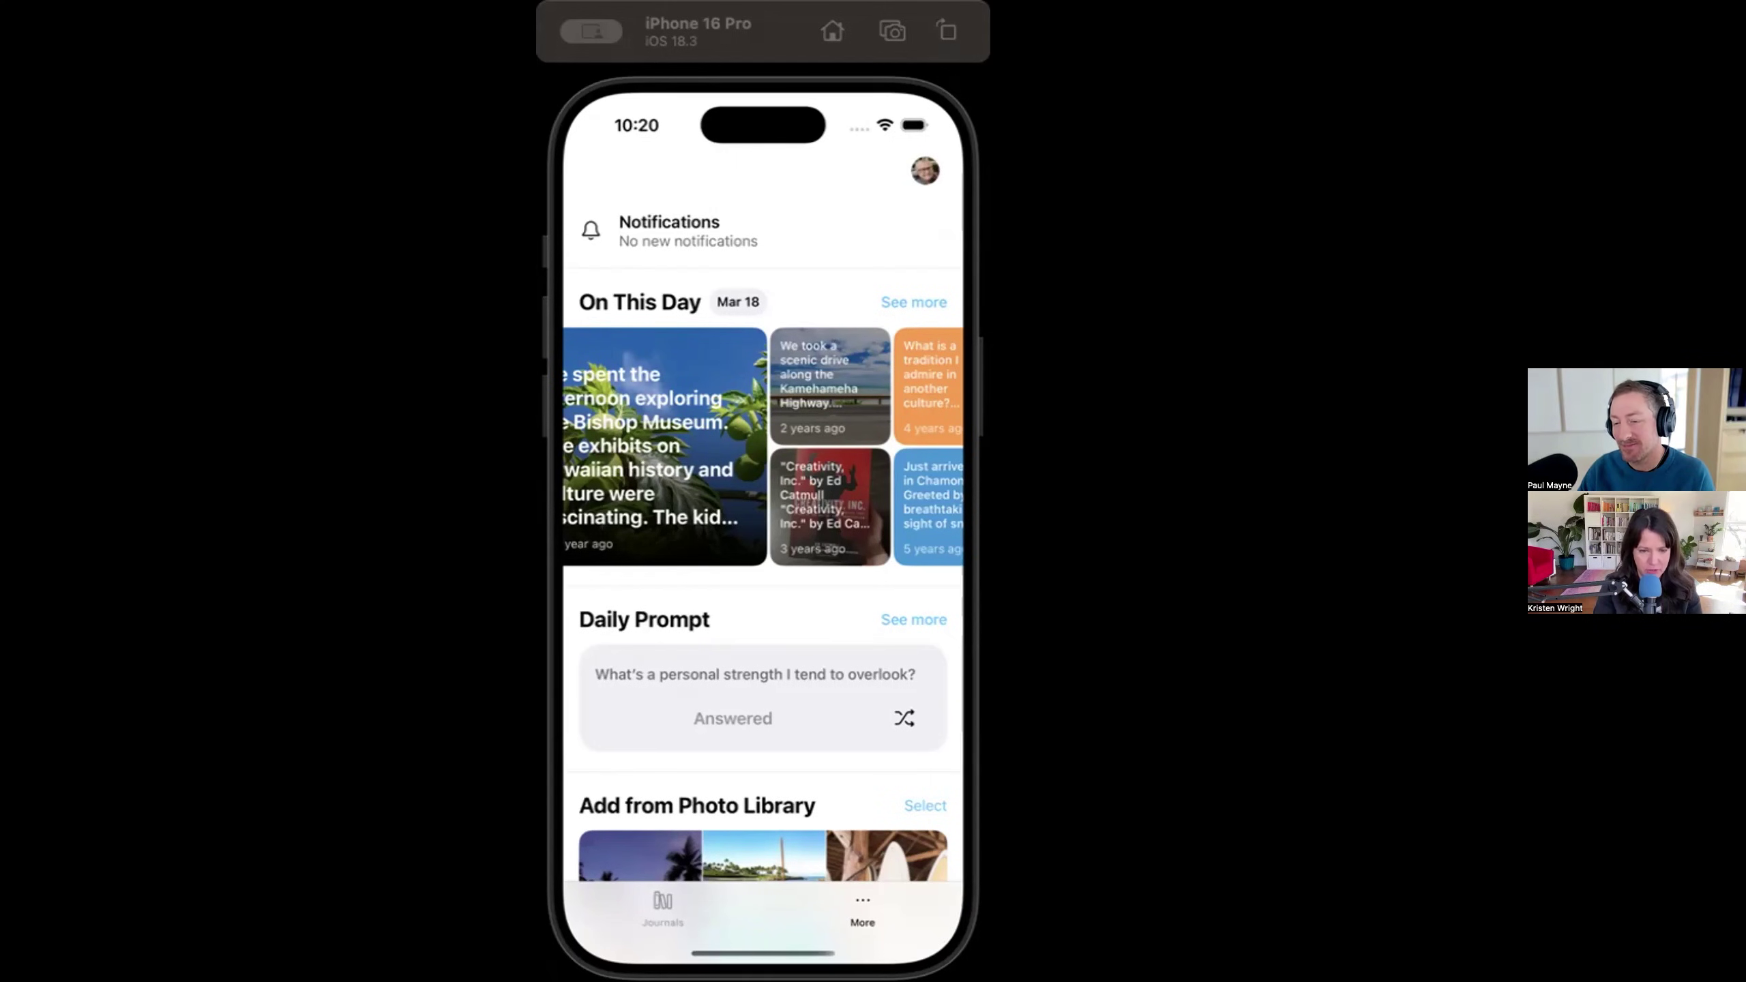
Open Tue, Mar 18 from the streak circles, collapse its 2 entries, and step back to Sun, Mar 16.
{"action": "left_click", "coordinate": [662, 907]}
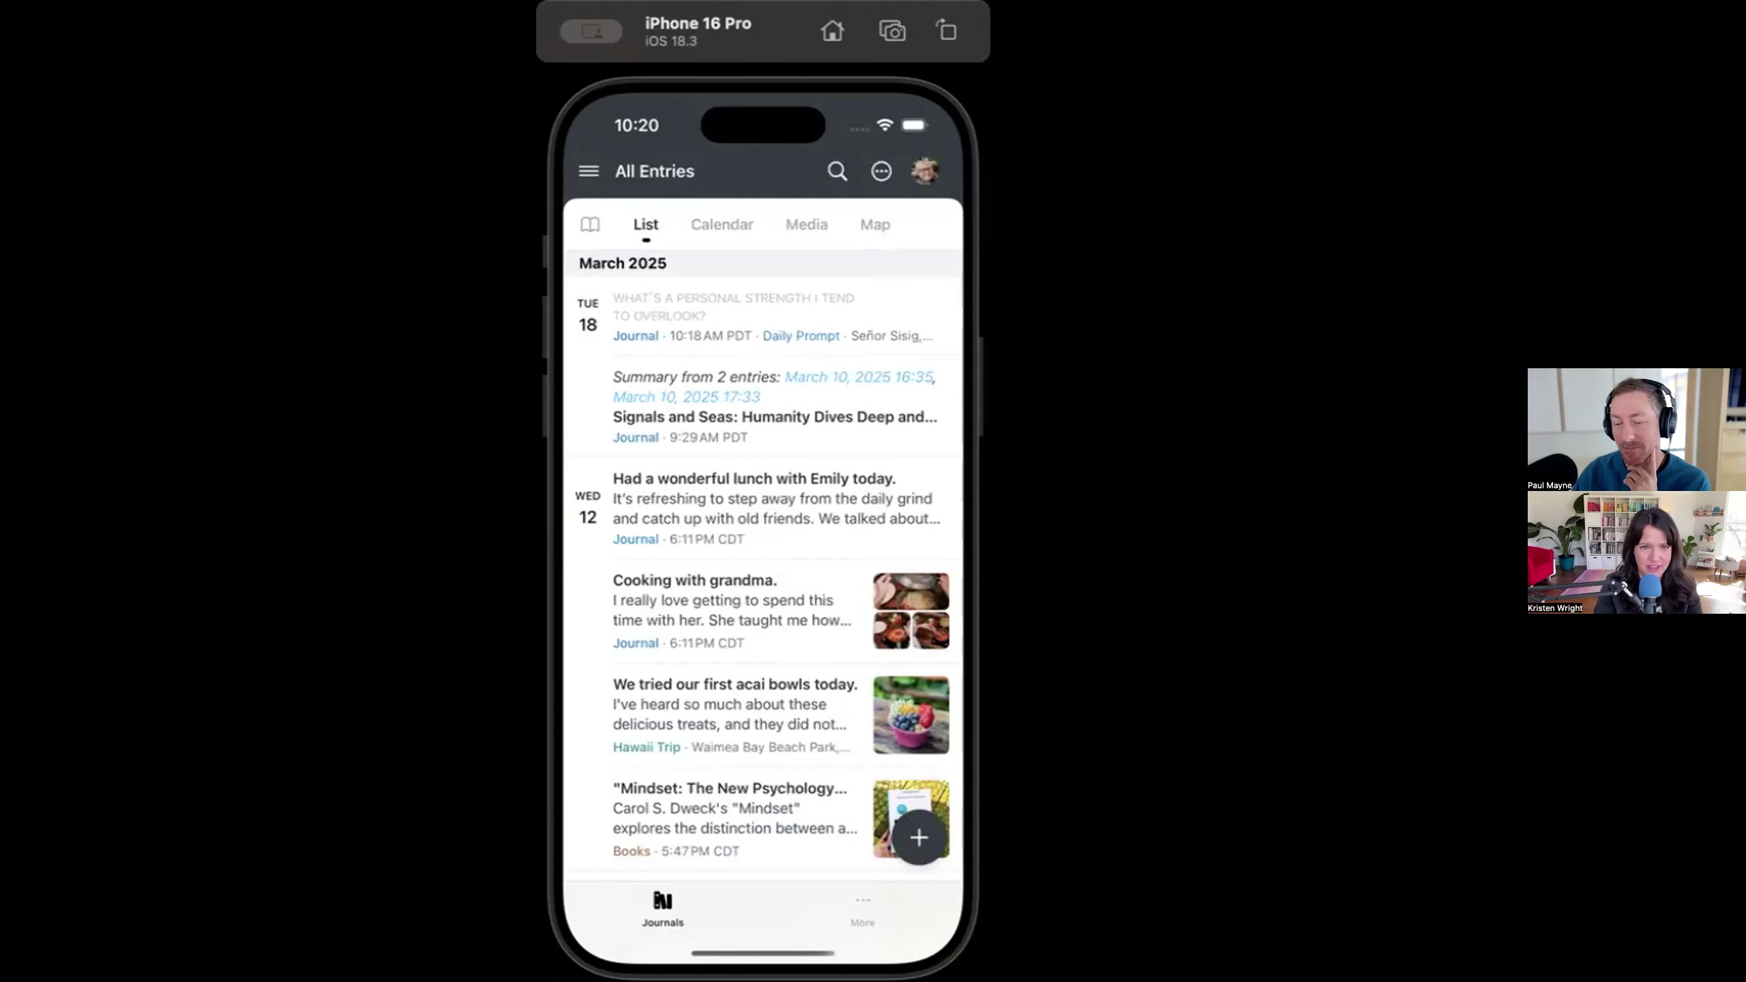
{"action": "left_click", "coordinate": [859, 894]}
{"action": "mouse_move", "coordinate": [841, 667]}
{"action": "left_mouse_down"}
{"action": "mouse_move", "coordinate": [862, 581]}
{"action": "mouse_move", "coordinate": [831, 207]}
{"action": "left_mouse_up"}
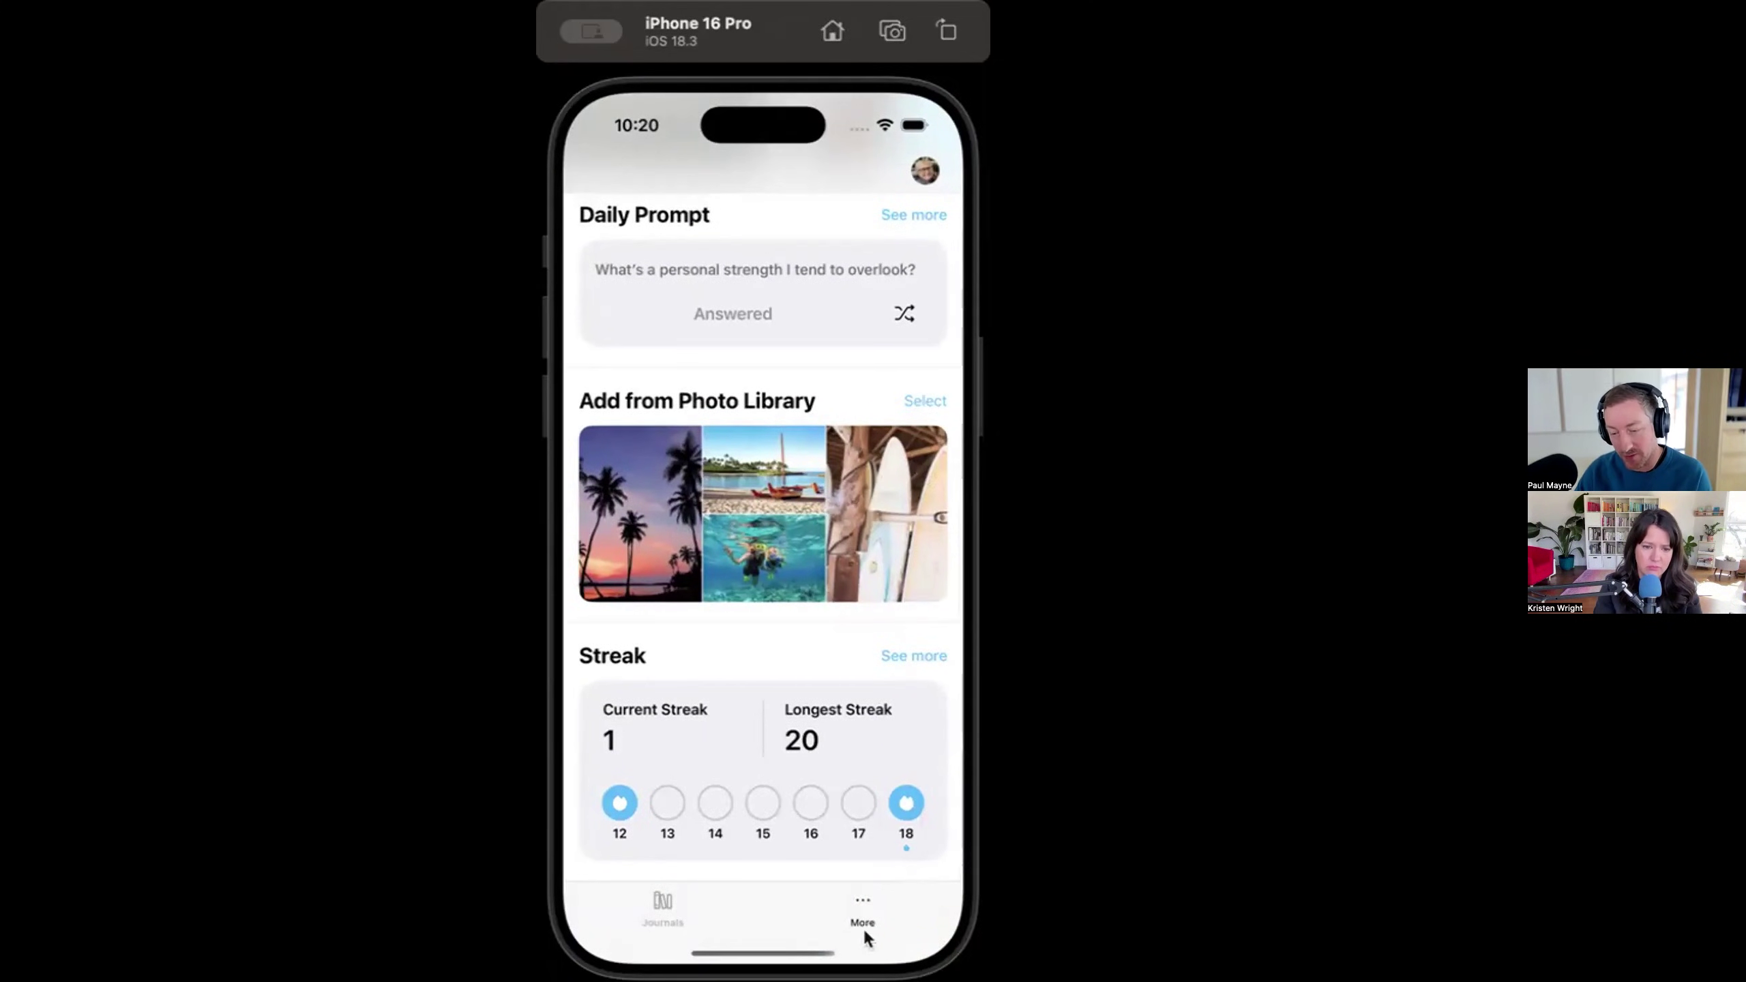
{"action": "left_click", "coordinate": [913, 803]}
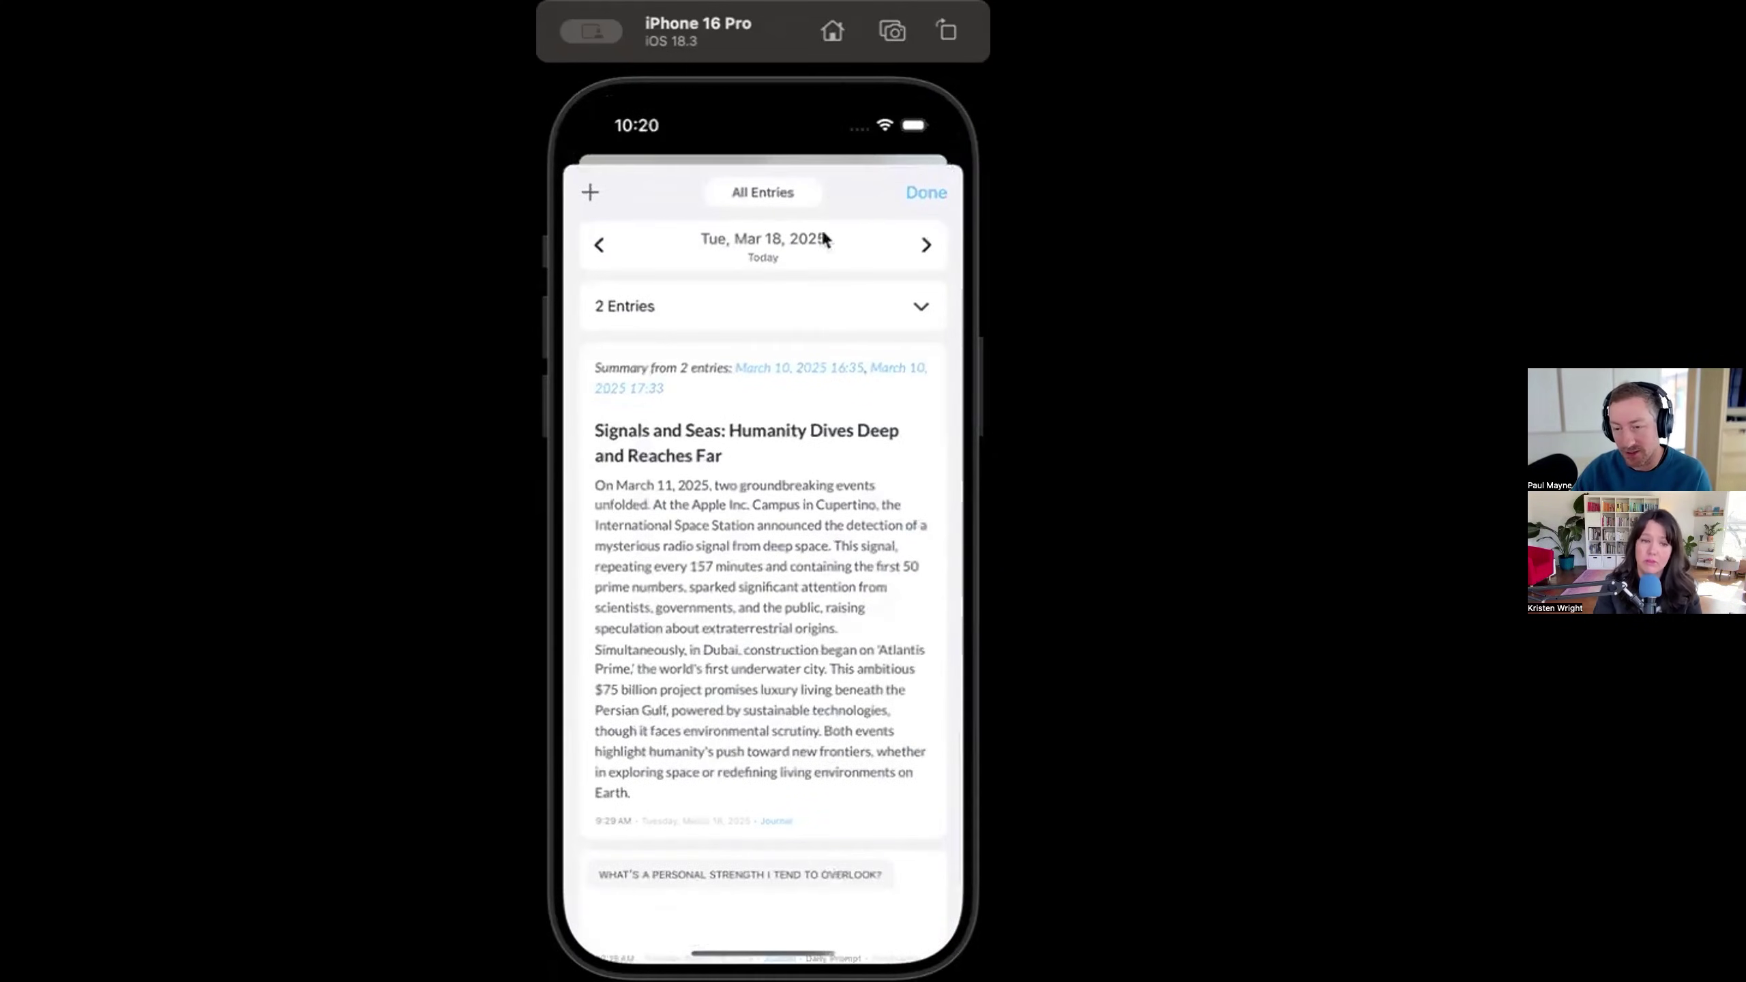
{"action": "left_click", "coordinate": [920, 306]}
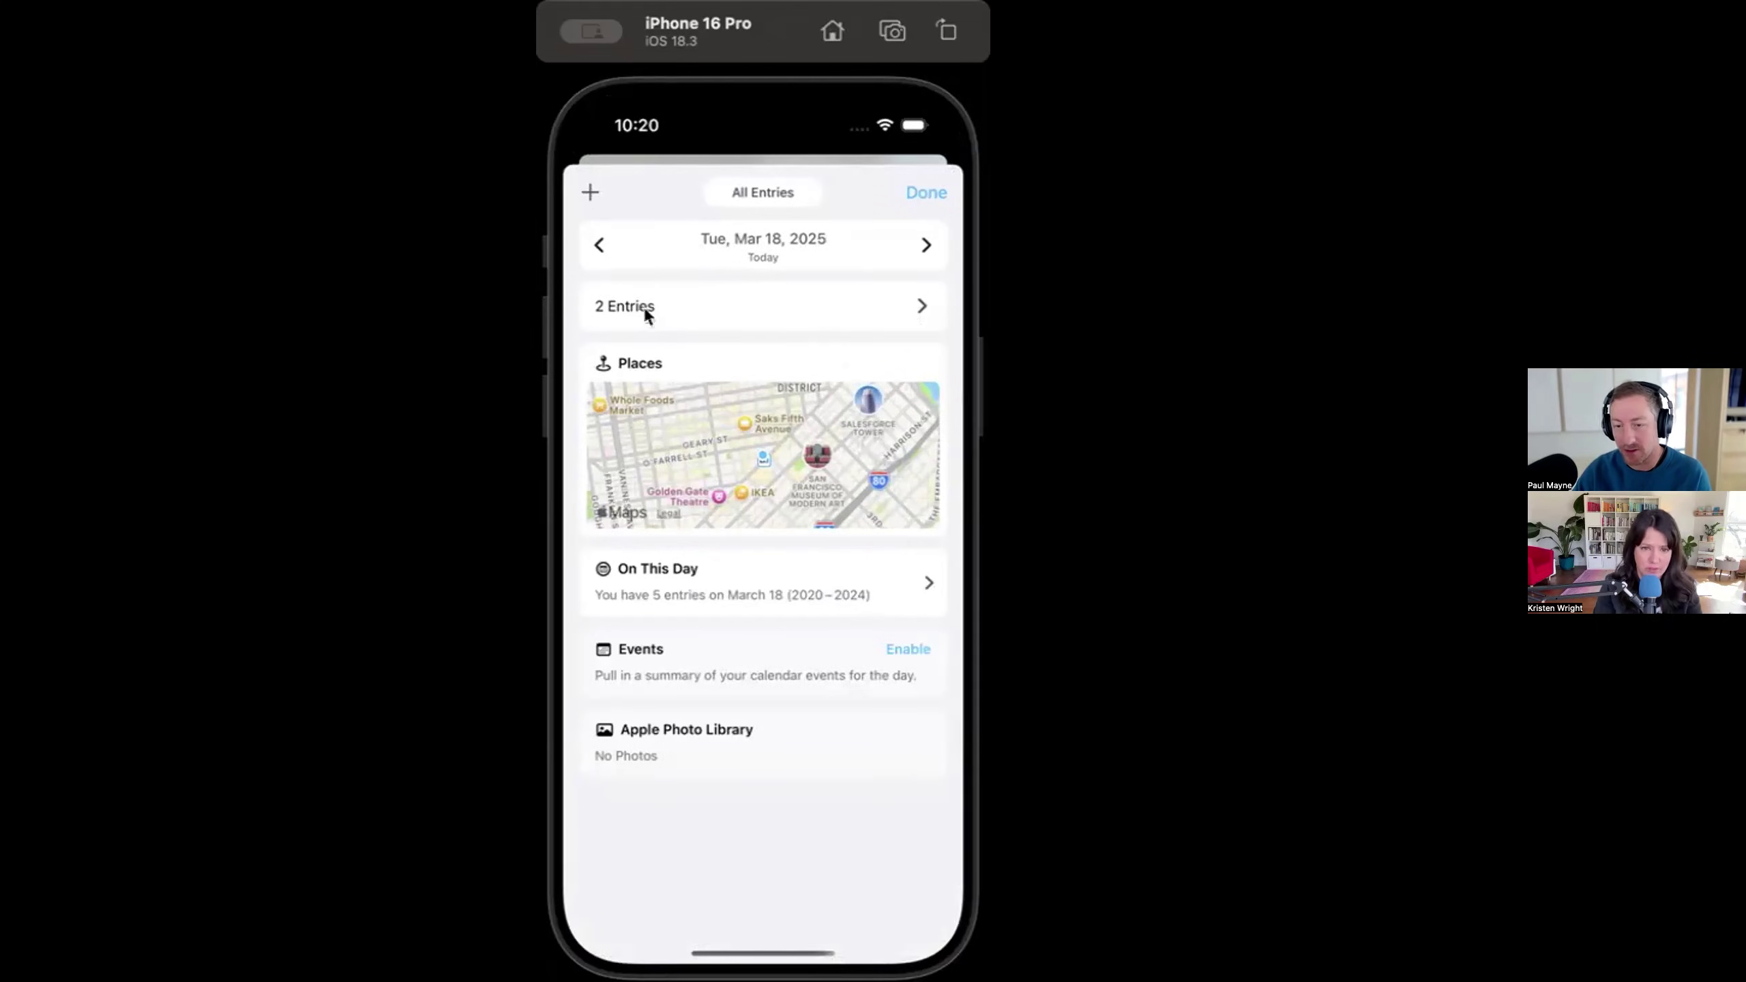
{"action": "left_click", "coordinate": [597, 246]}
{"action": "left_click", "coordinate": [597, 246]}
Step back another day, close the day view, then preview and open Tue 18 from All Entries.
{"action": "left_click", "coordinate": [597, 246]}
{"action": "left_click", "coordinate": [929, 193]}
{"action": "left_click", "coordinate": [657, 909]}
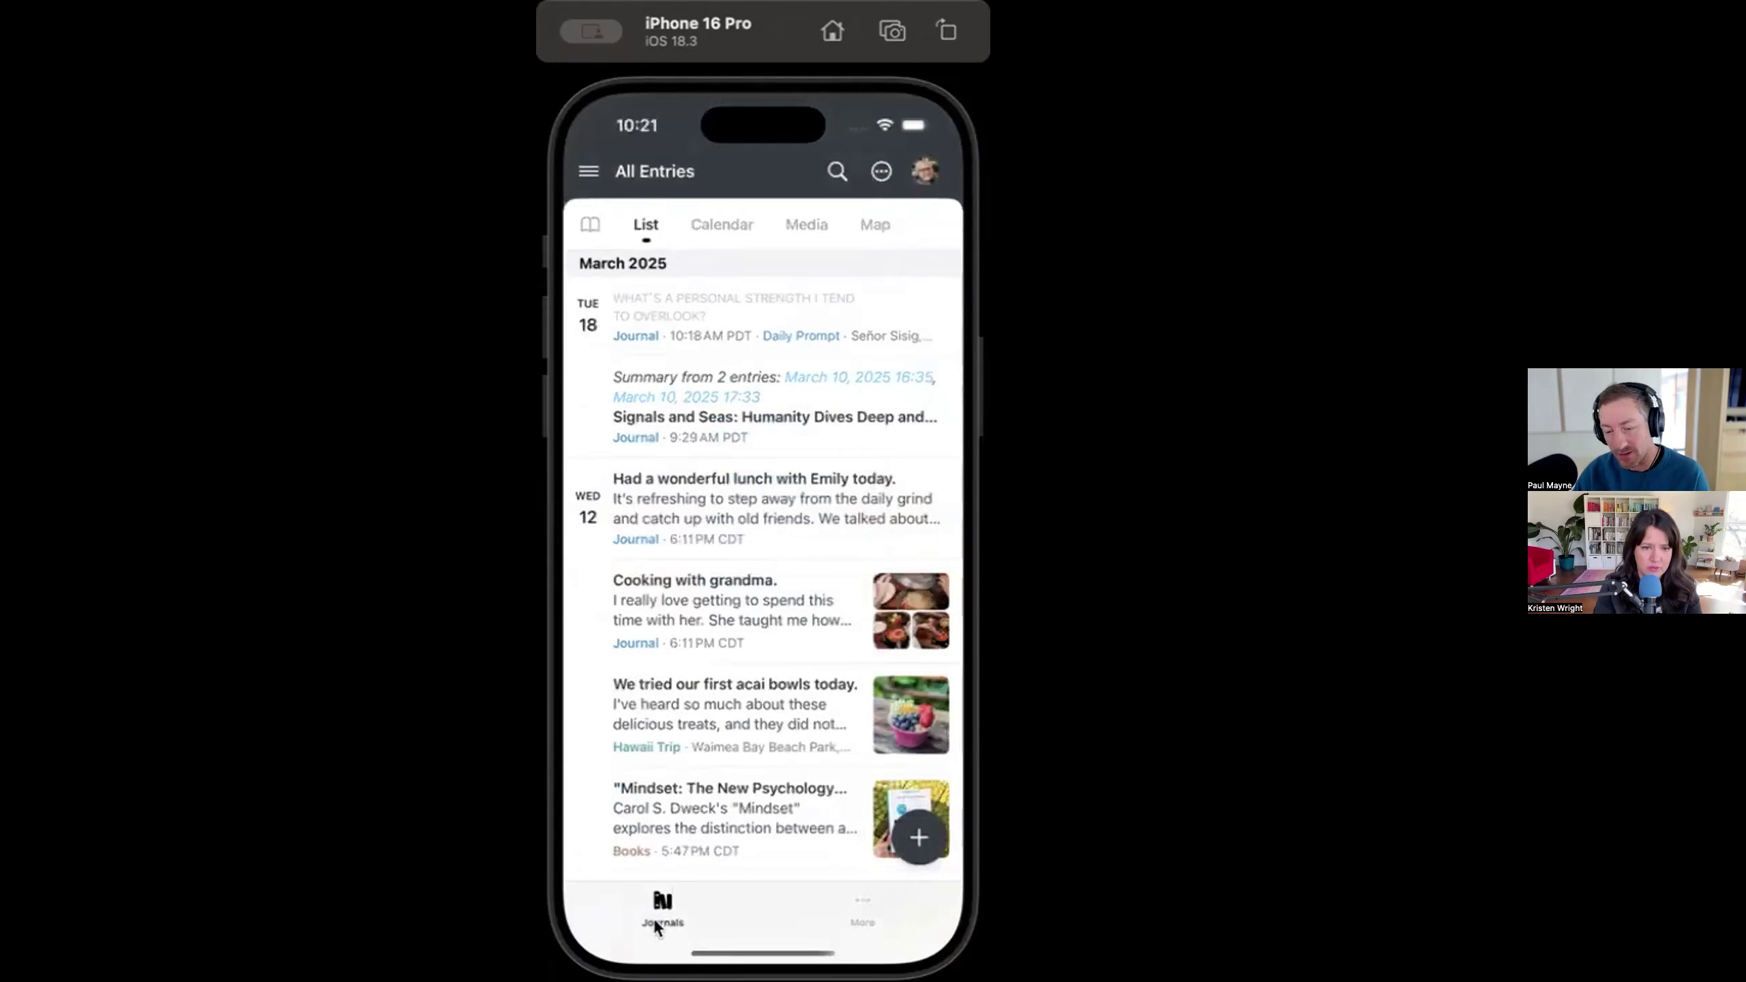
{"action": "left_click", "coordinate": [653, 917]}
{"action": "left_click_drag", "start_coordinate": [739, 488], "coordinate": [753, 642]}
{"action": "left_click", "coordinate": [594, 320]}
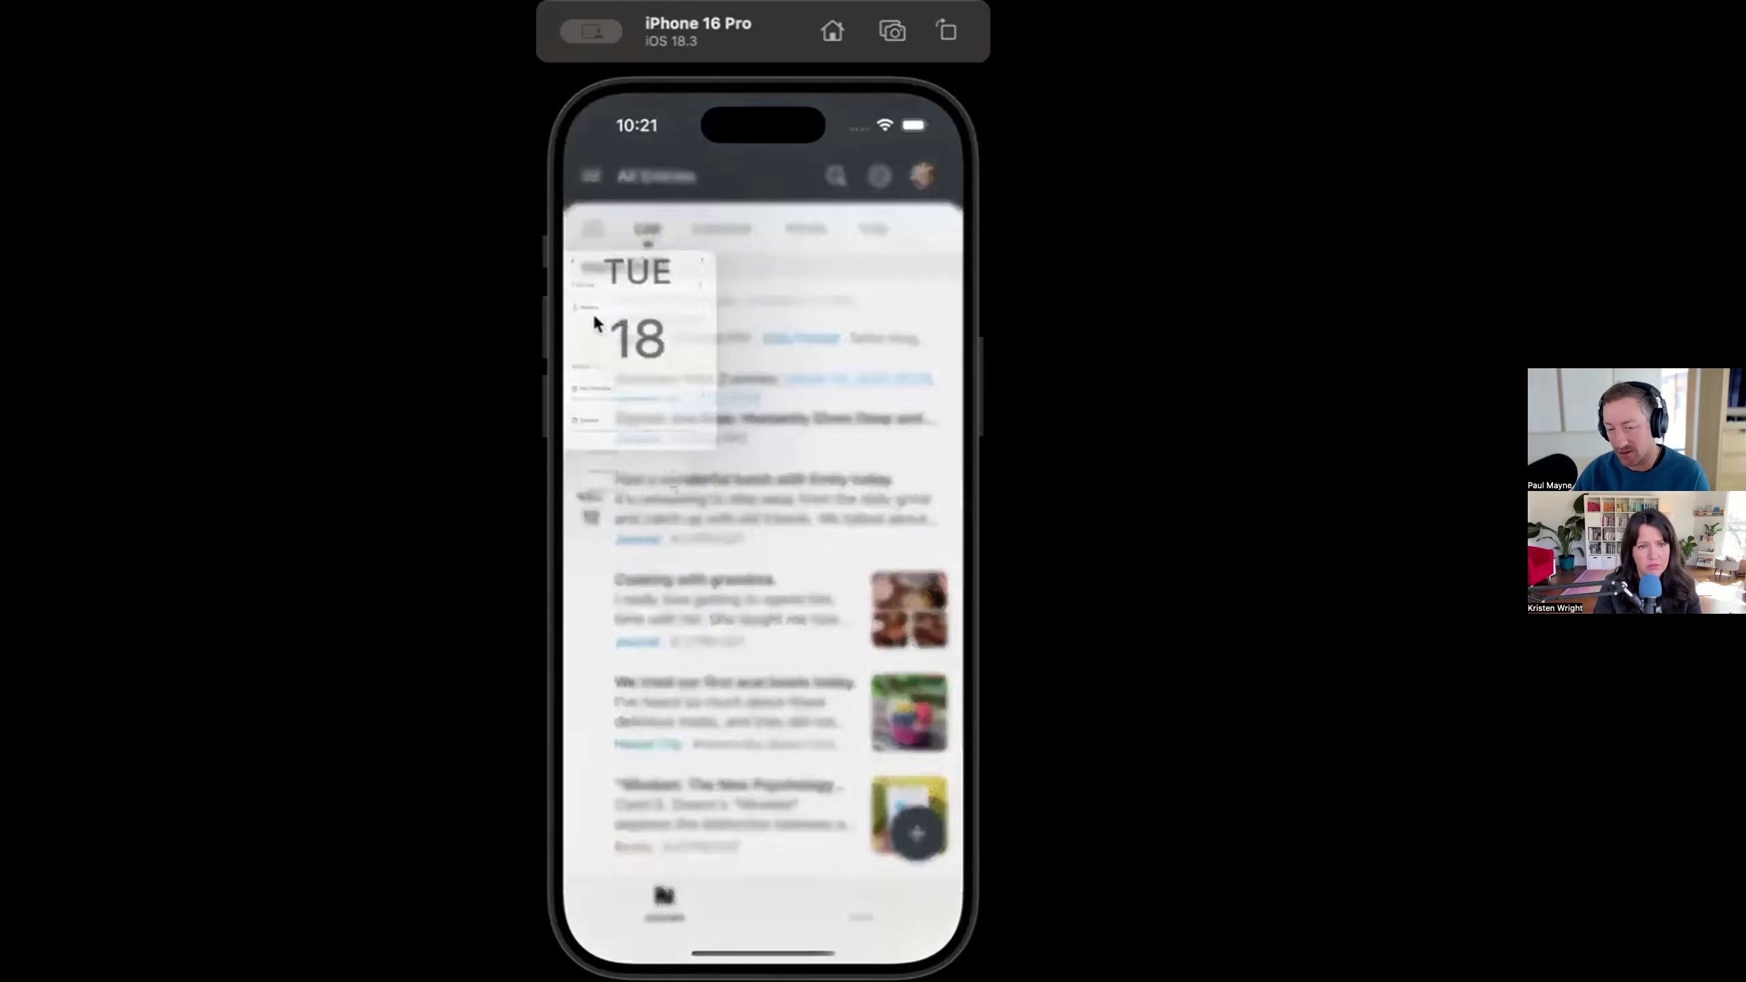
{"action": "left_click", "coordinate": [857, 750]}
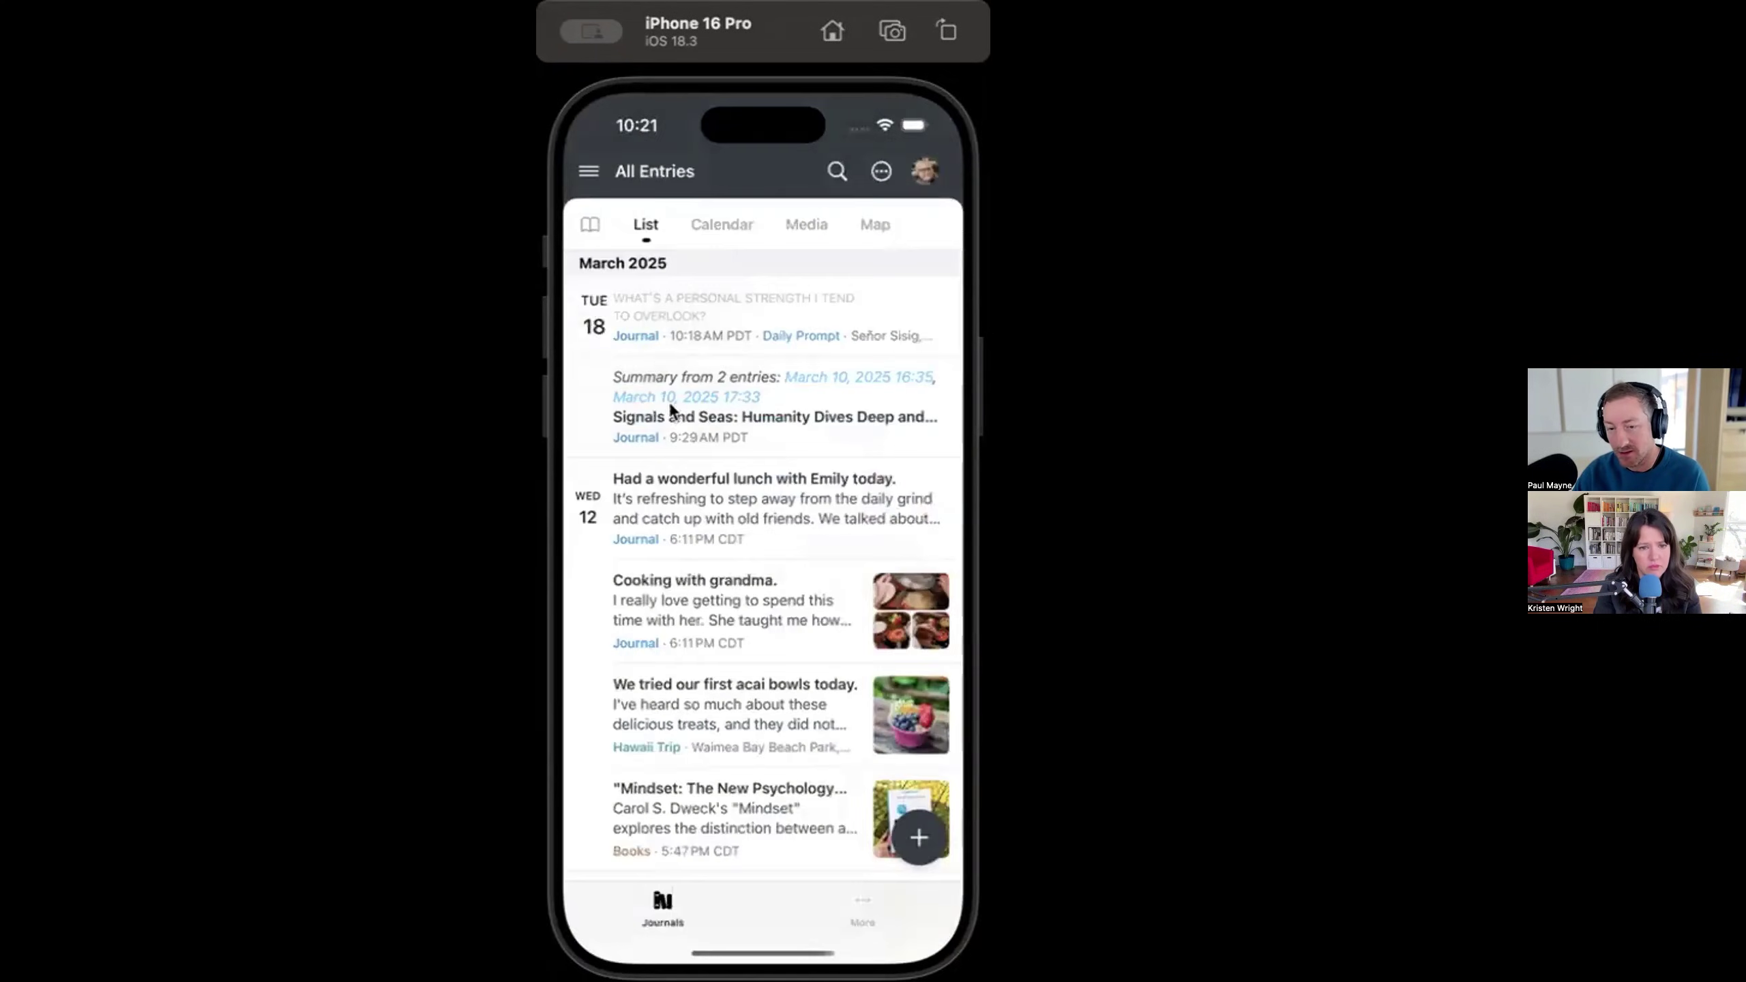
{"action": "left_click", "coordinate": [593, 325]}
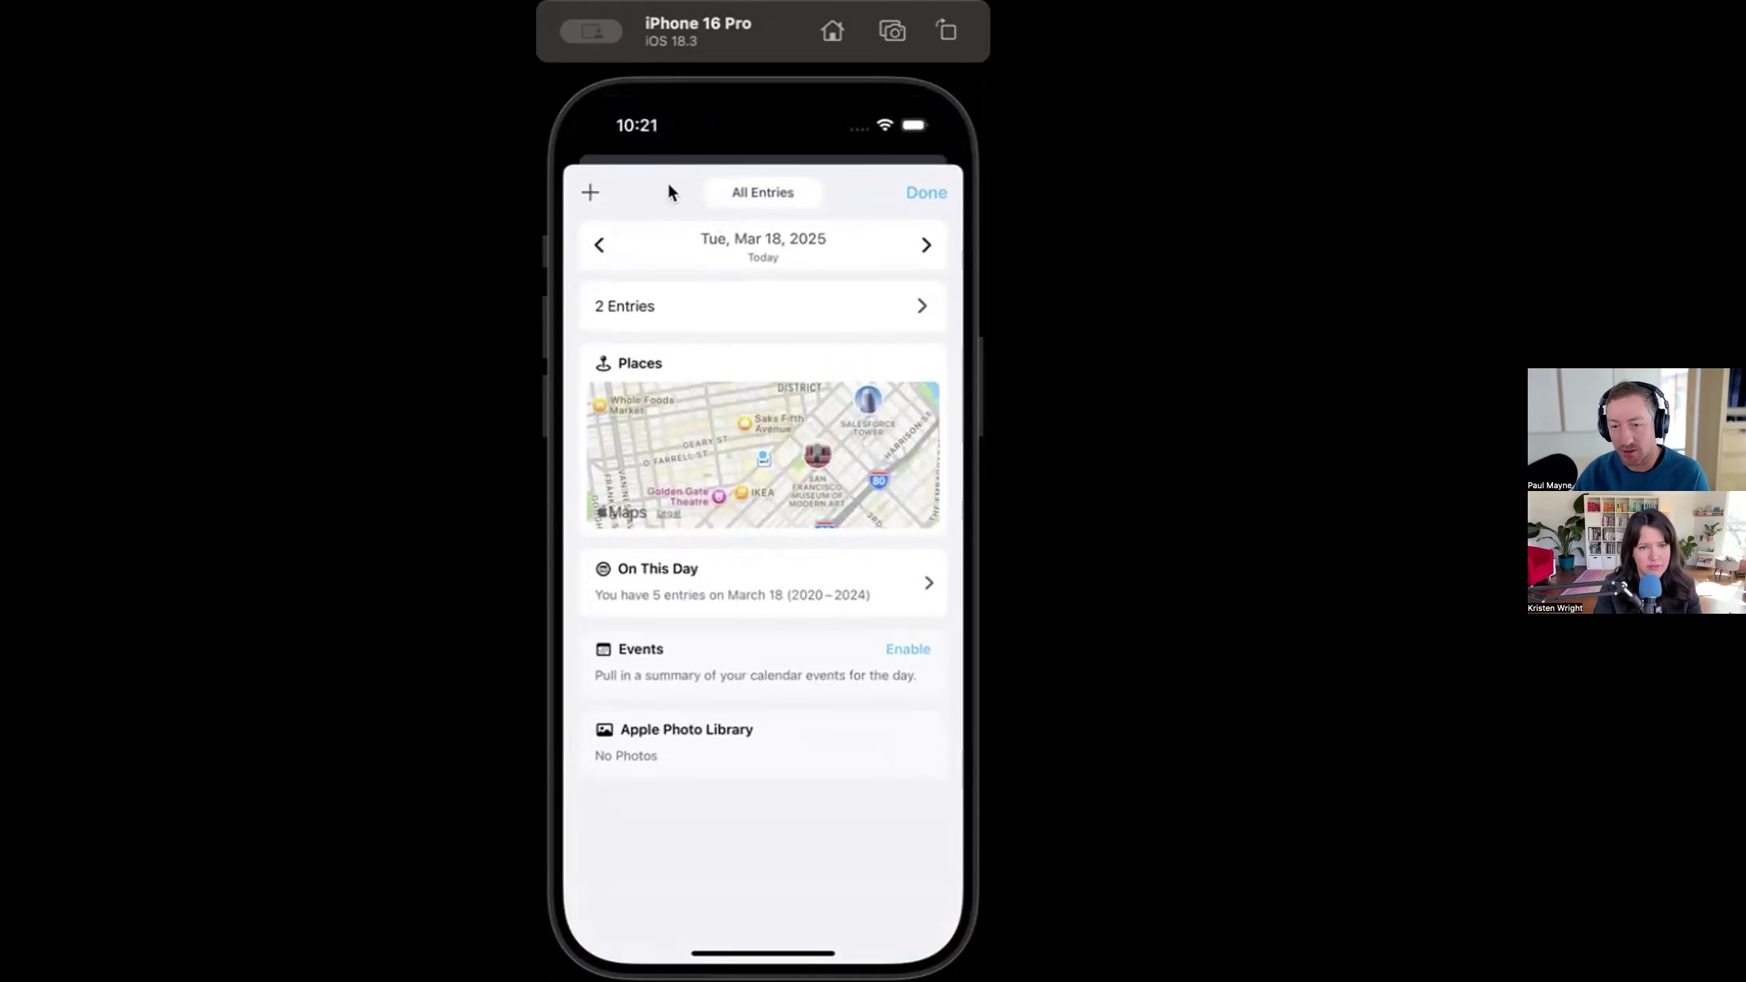
{"action": "left_click_drag", "start_coordinate": [671, 196], "coordinate": [761, 827]}
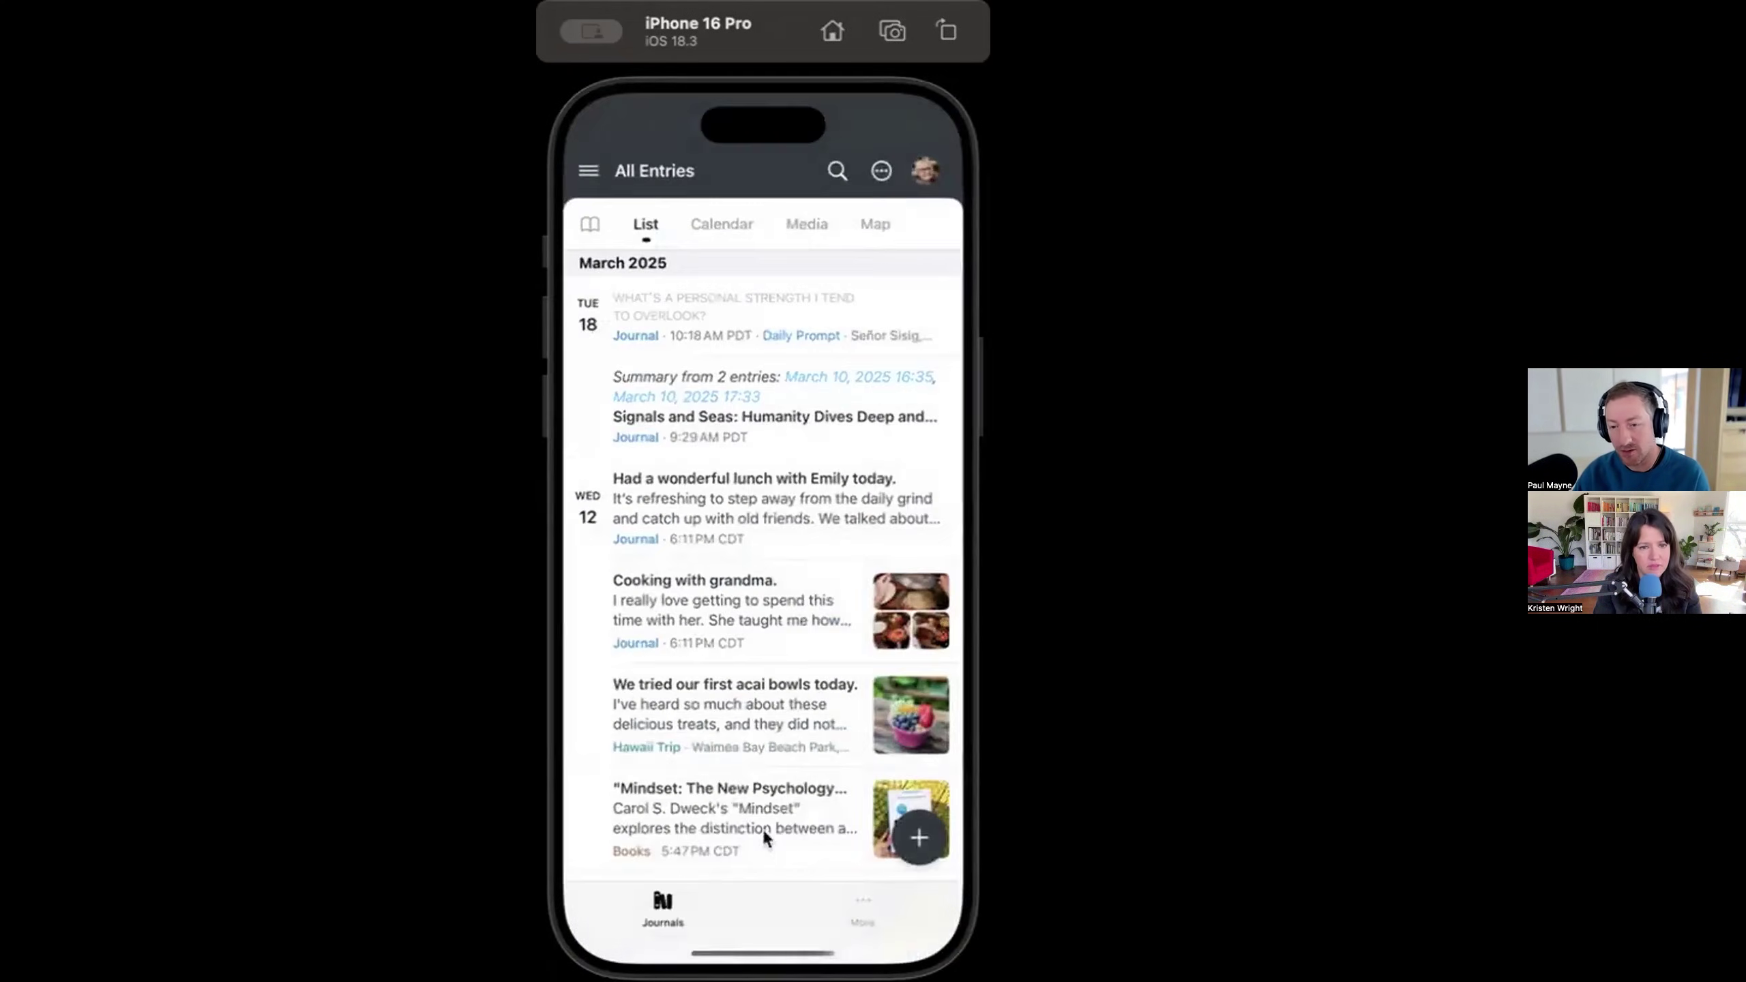
Switch All Entries to the calendar and open the March 18 cell's day view with 2 Entries.
{"action": "left_click", "coordinate": [720, 229]}
{"action": "left_click", "coordinate": [716, 566]}
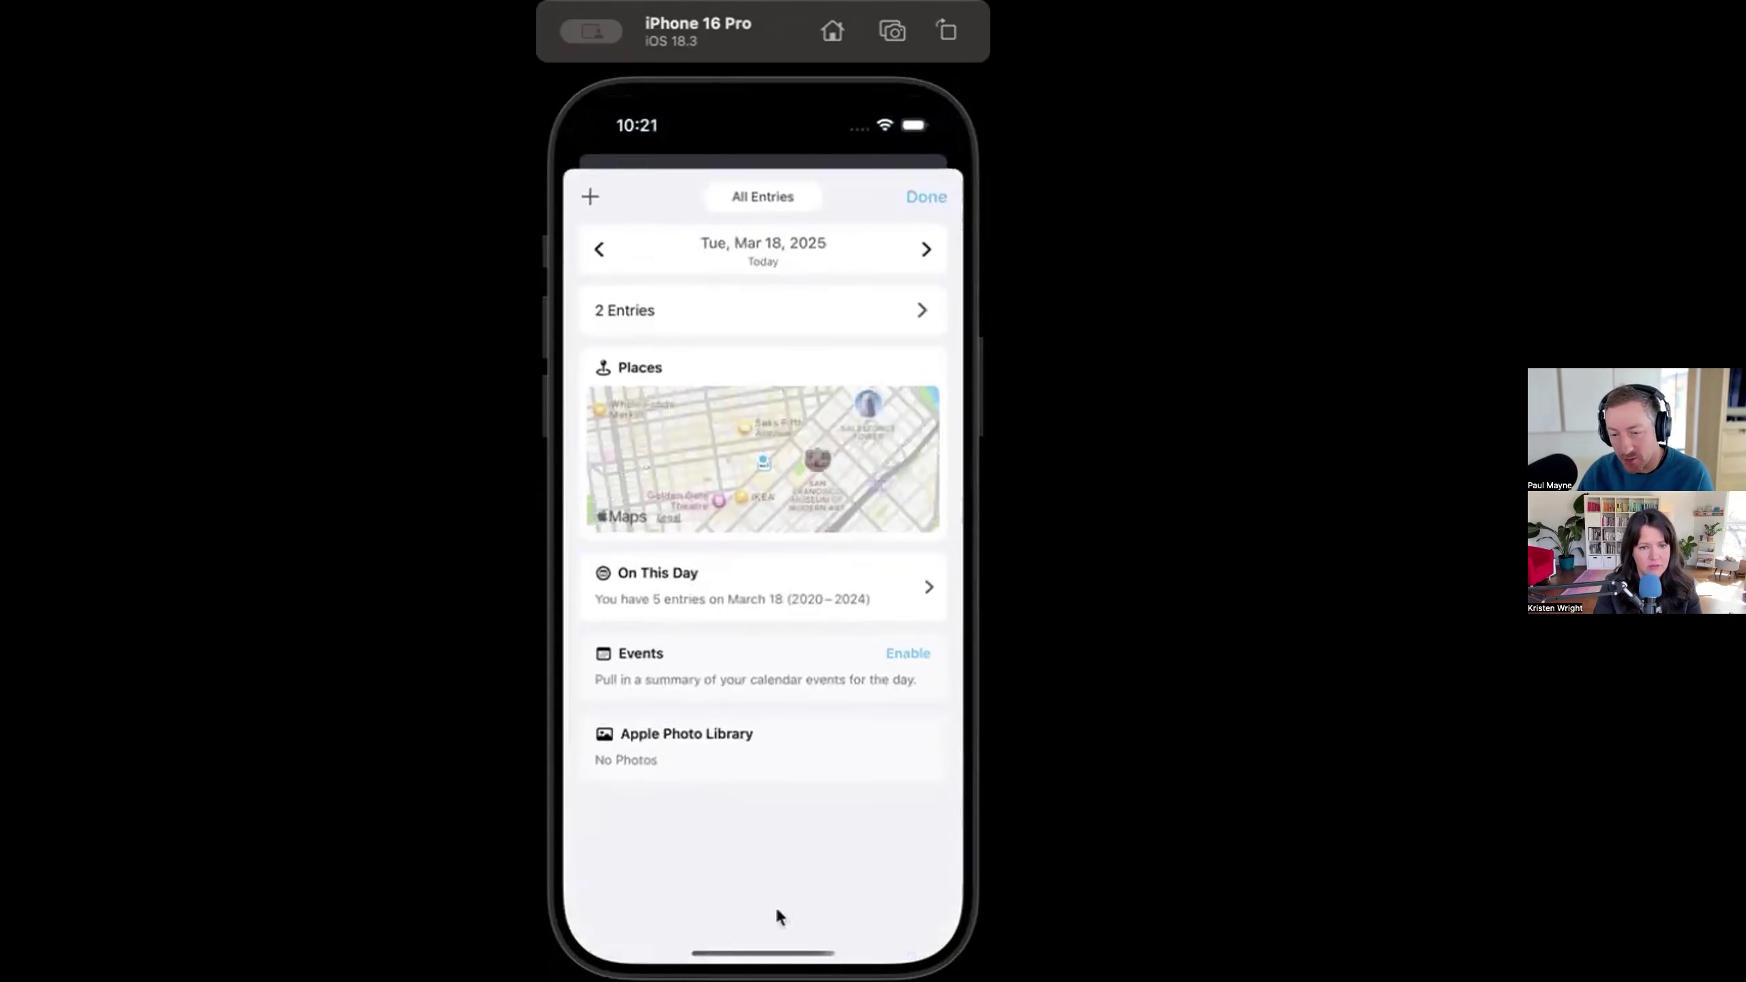
{"action": "left_click_drag", "start_coordinate": [645, 190], "coordinate": [770, 890]}
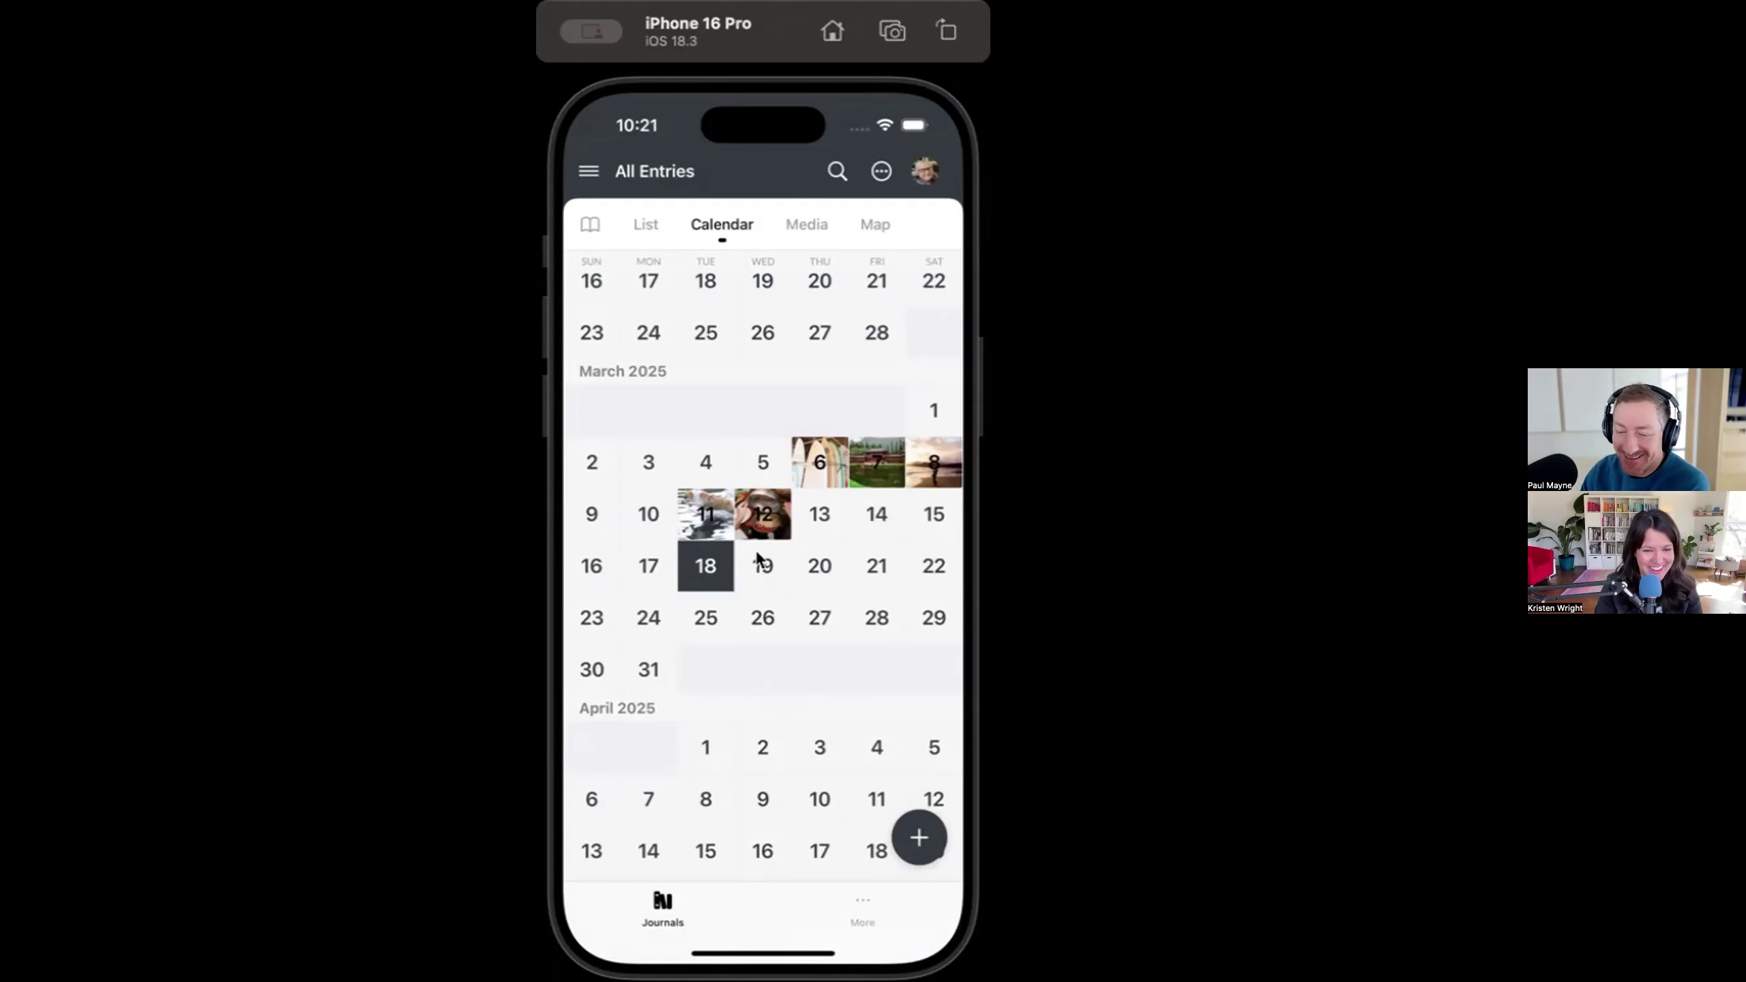
{"action": "scroll", "coordinate": [810, 429], "scroll_direction": "up", "scroll_amount": 2}
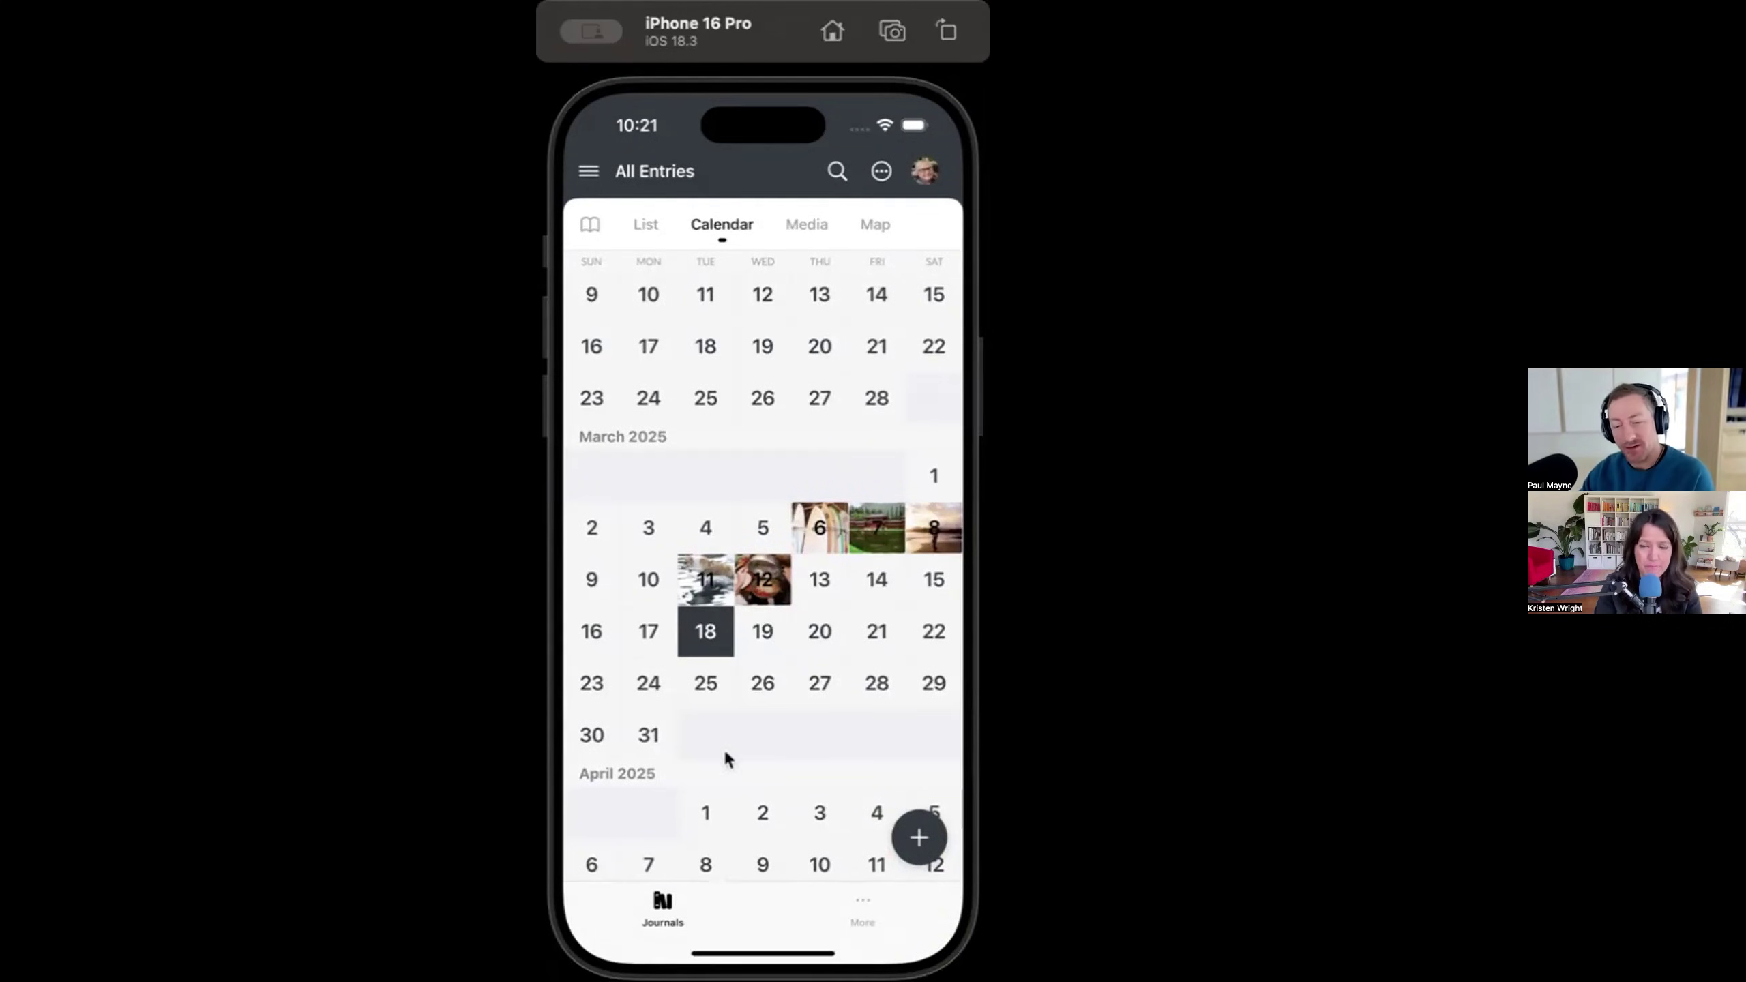
{"action": "left_click", "coordinate": [712, 630]}
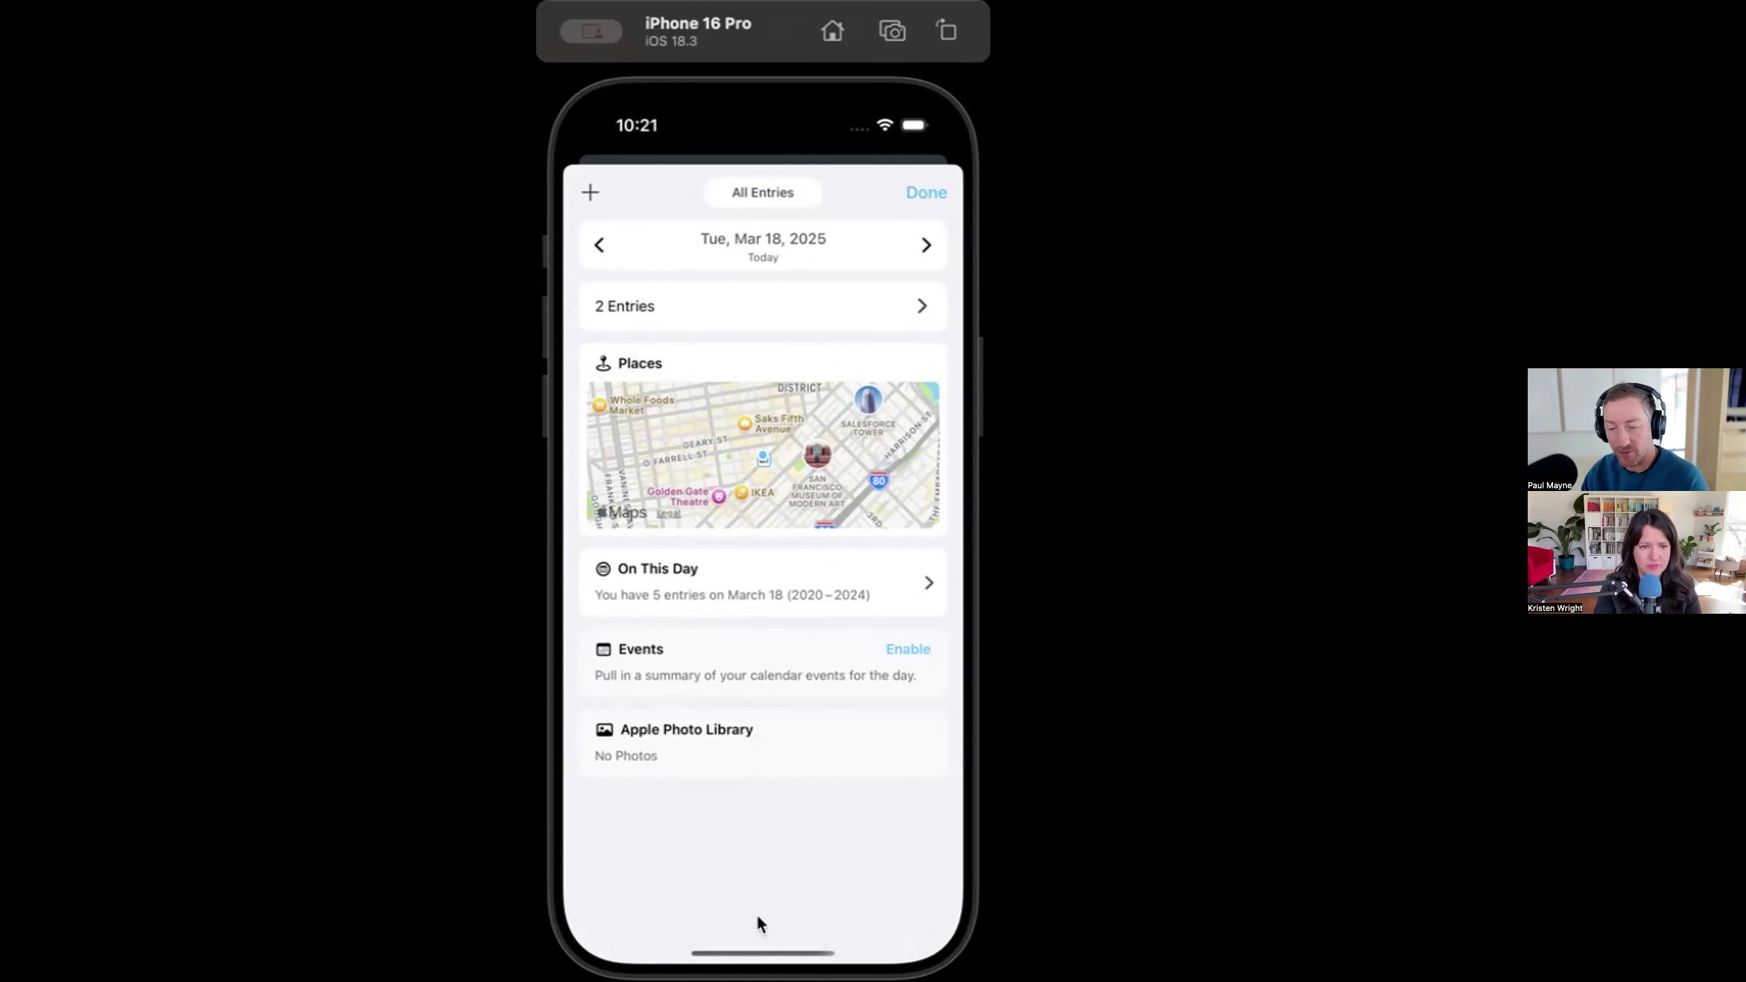
Close the Mar 18 day view on the iPhone with Done.
{"action": "left_click", "coordinate": [921, 189]}
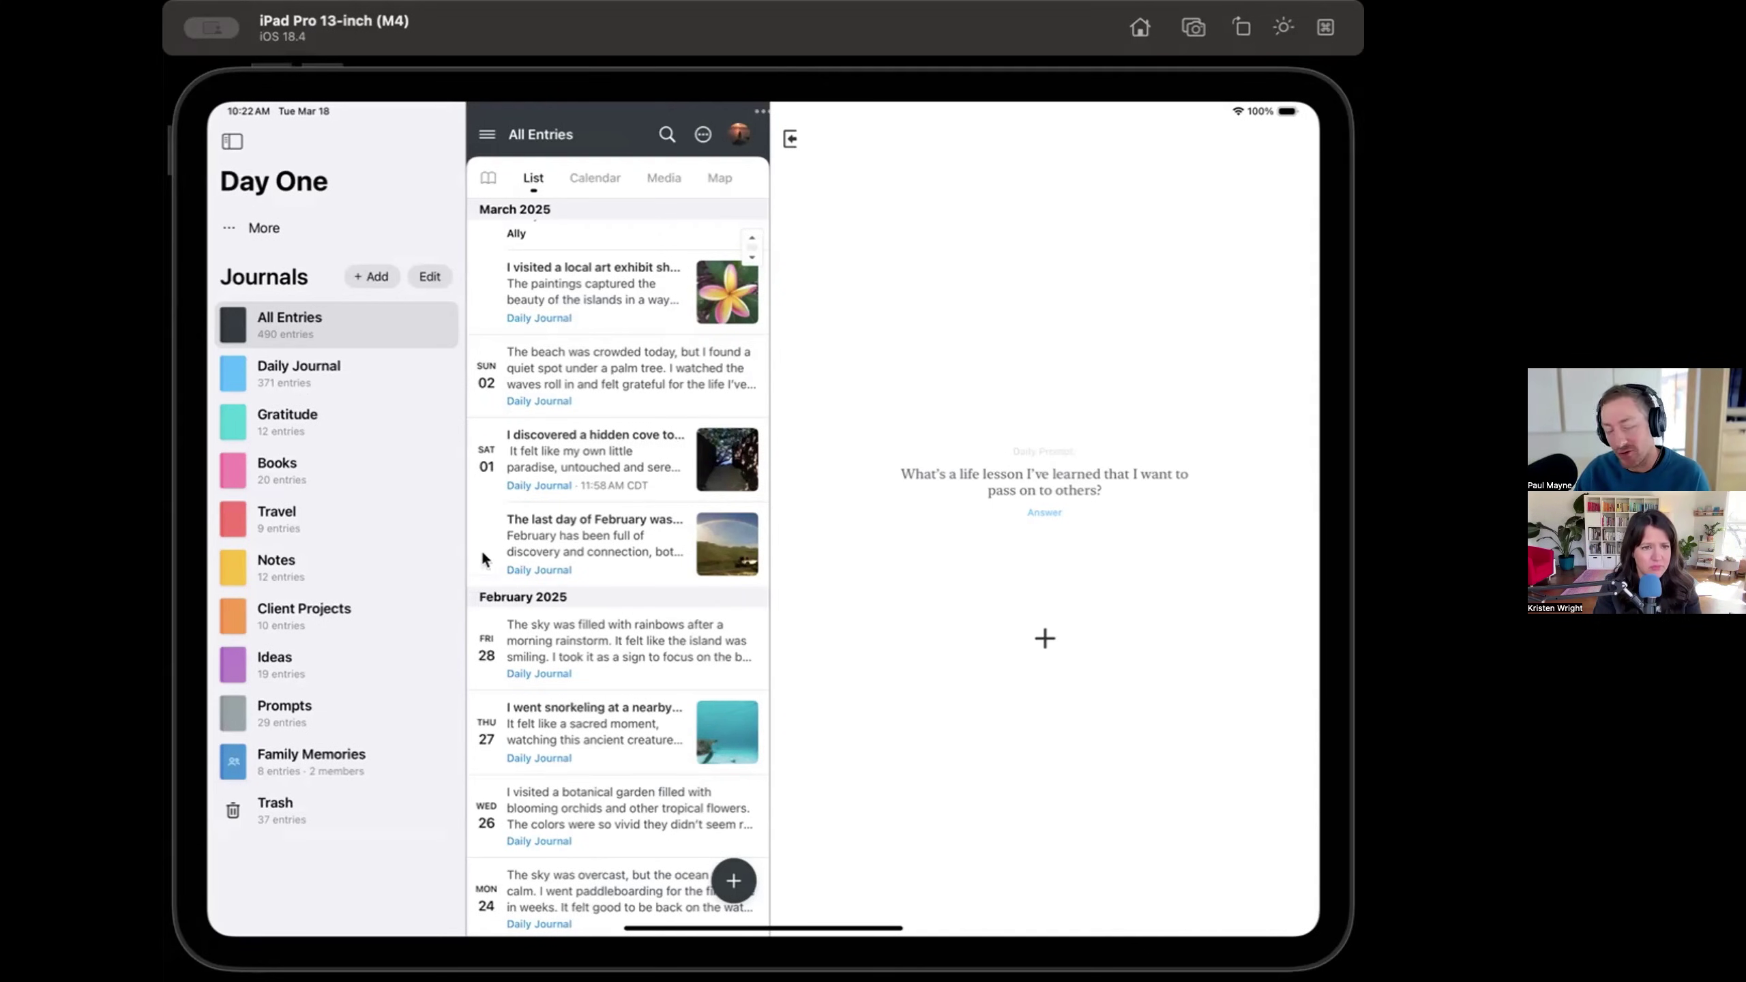
Open the Sun 02 beach entry, then browse Daily Journal and the More overview.
{"action": "left_click", "coordinate": [603, 354]}
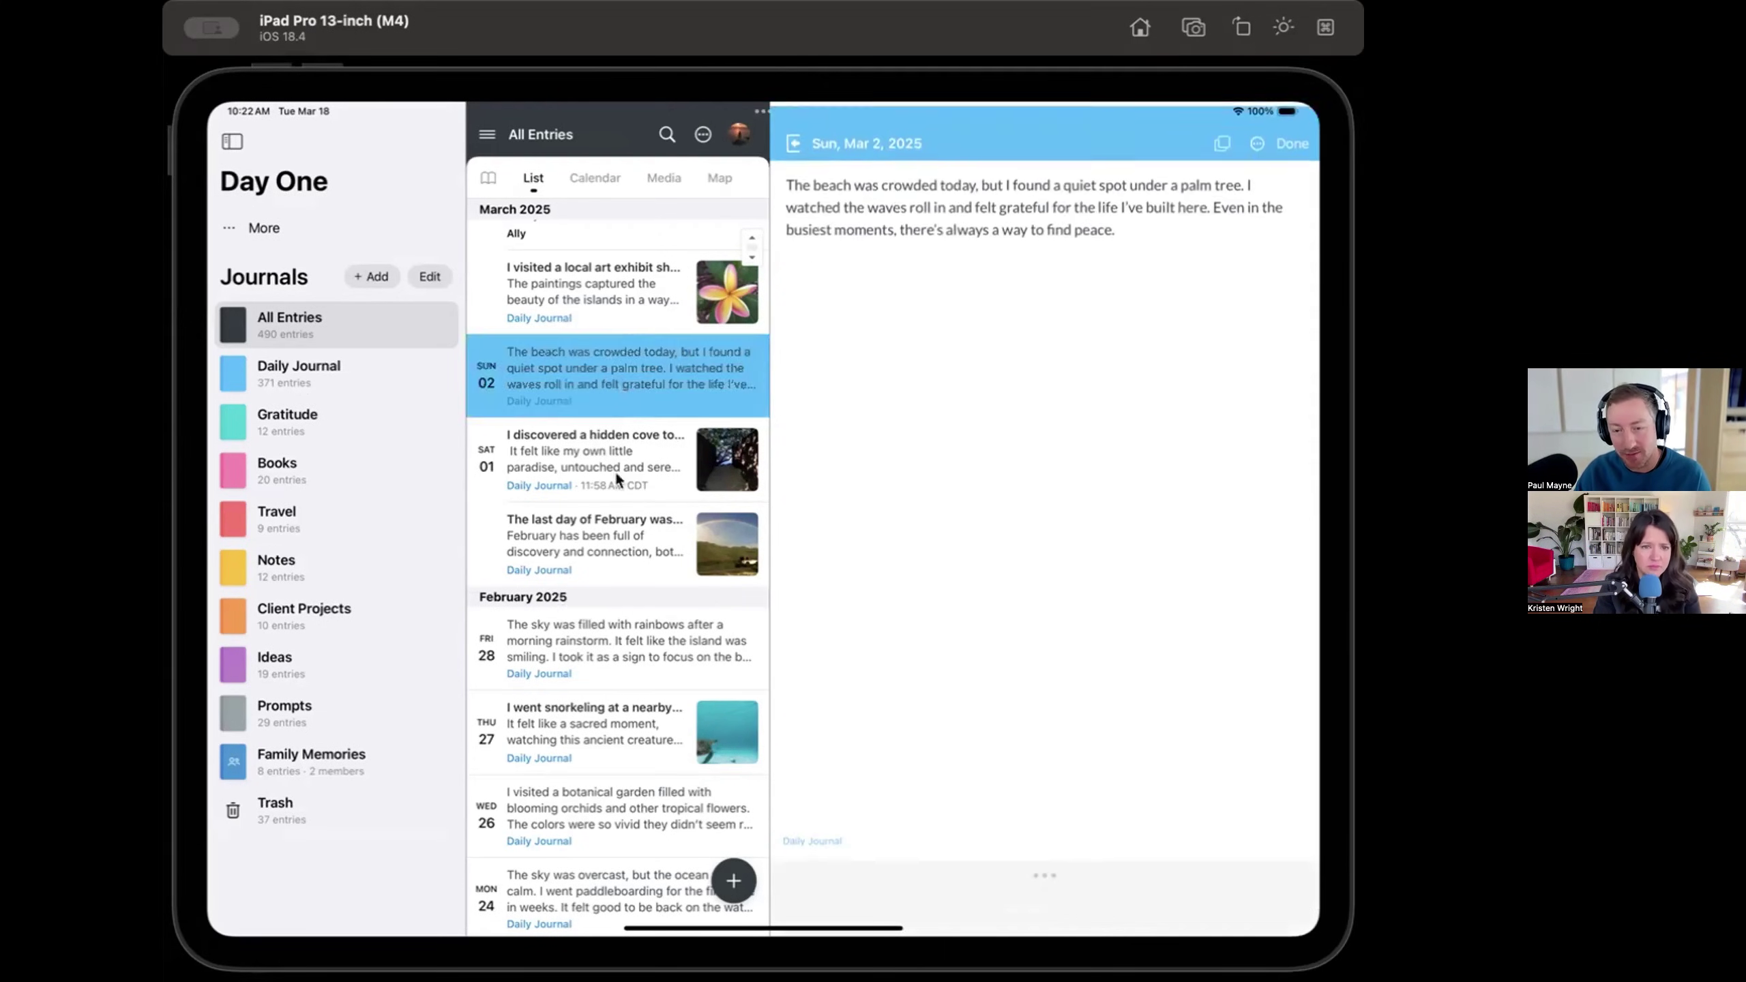
{"action": "left_click", "coordinate": [339, 368]}
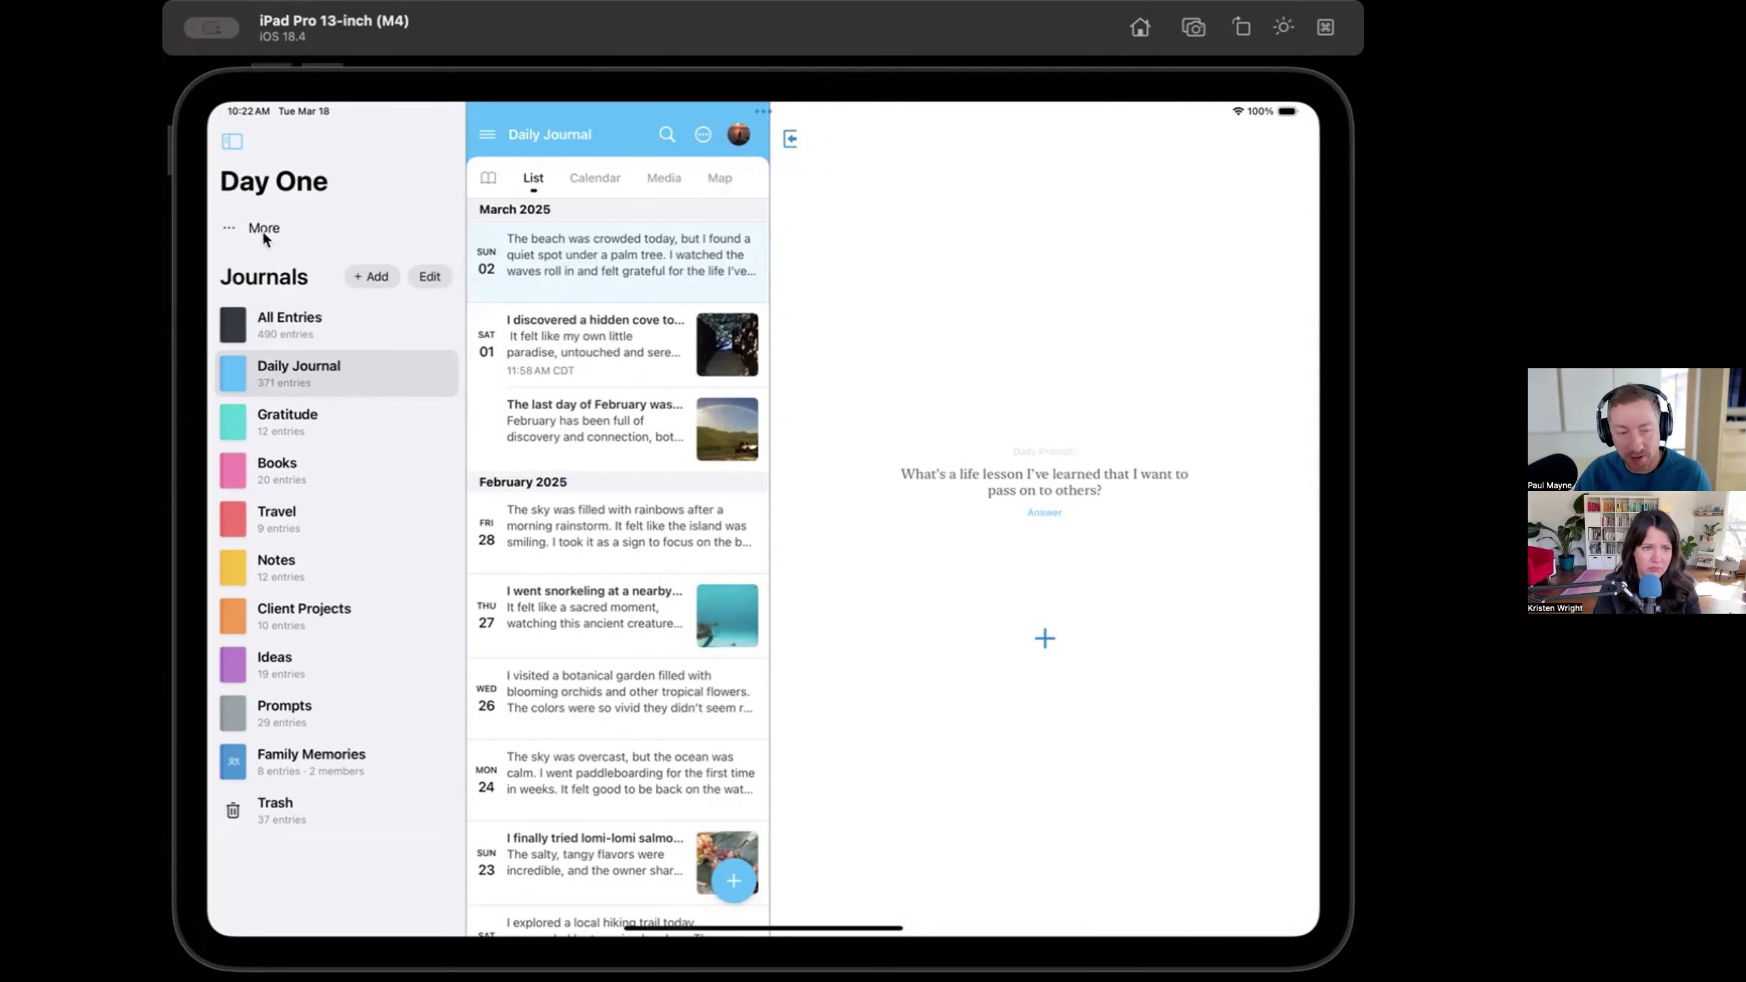
{"action": "left_click", "coordinate": [264, 228]}
{"action": "left_click", "coordinate": [342, 369]}
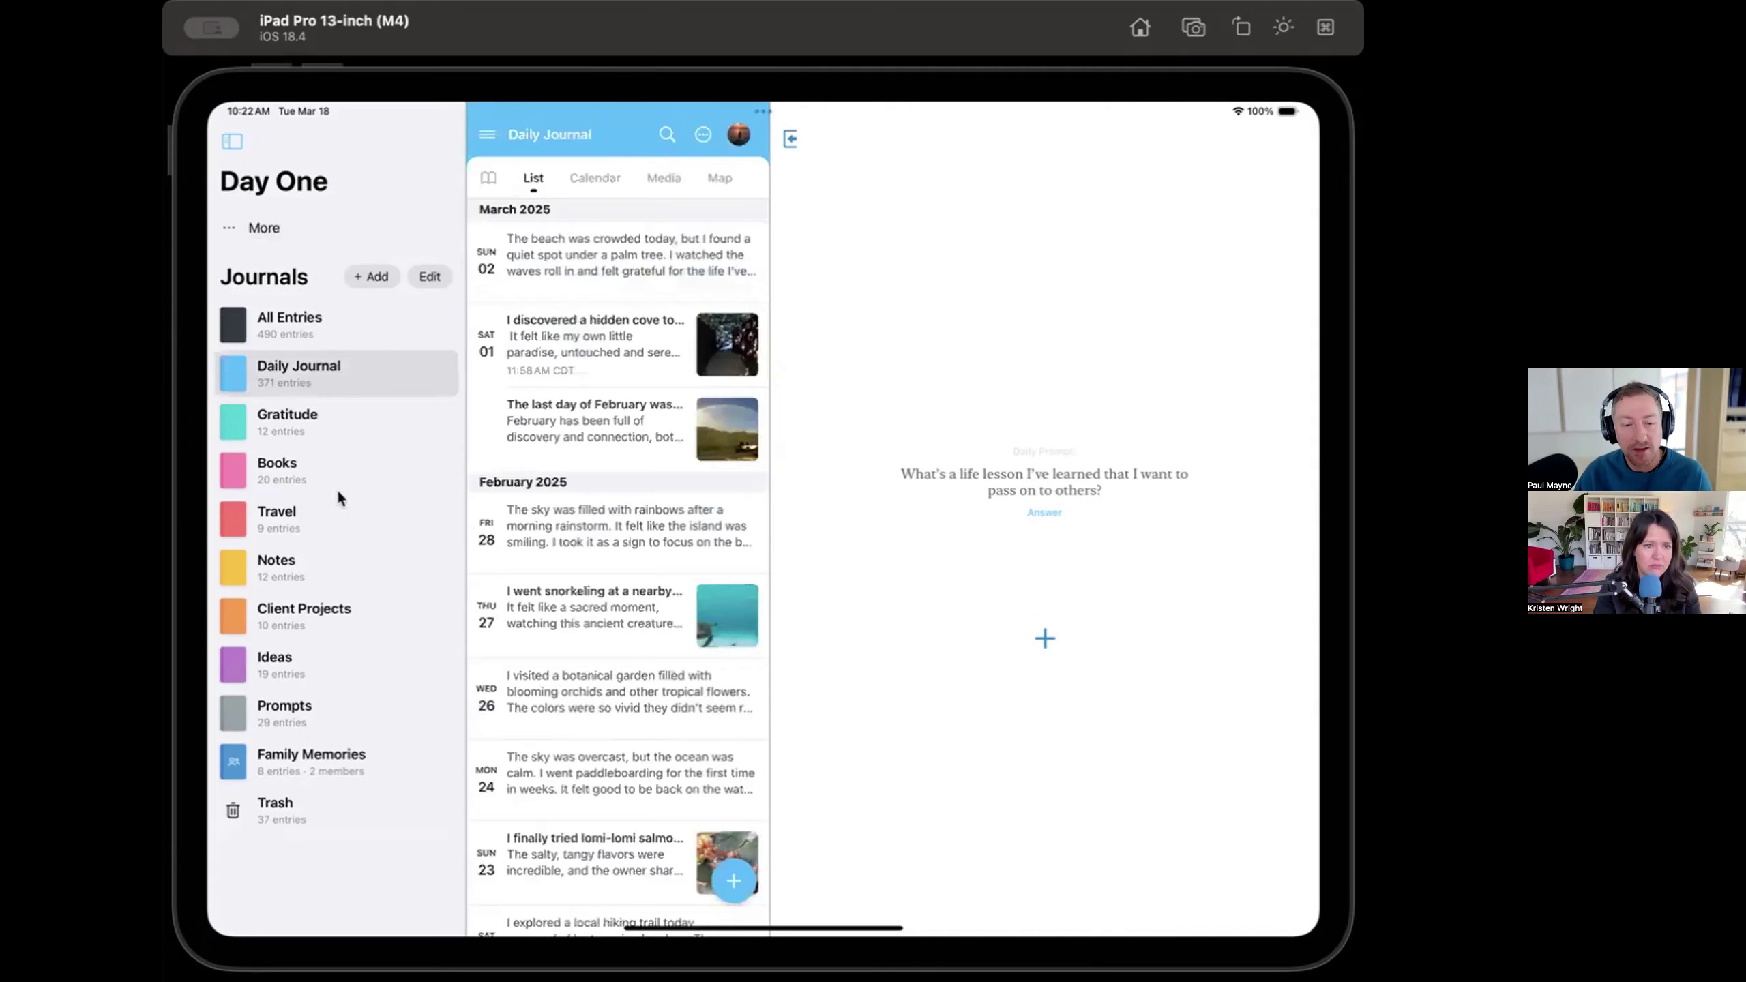
Via Books, open Client Projects' Pre-Launch Checks entry and collapse the sidebar for its checklist.
{"action": "left_click", "coordinate": [338, 489]}
{"action": "left_click", "coordinate": [347, 611]}
{"action": "left_click", "coordinate": [619, 406]}
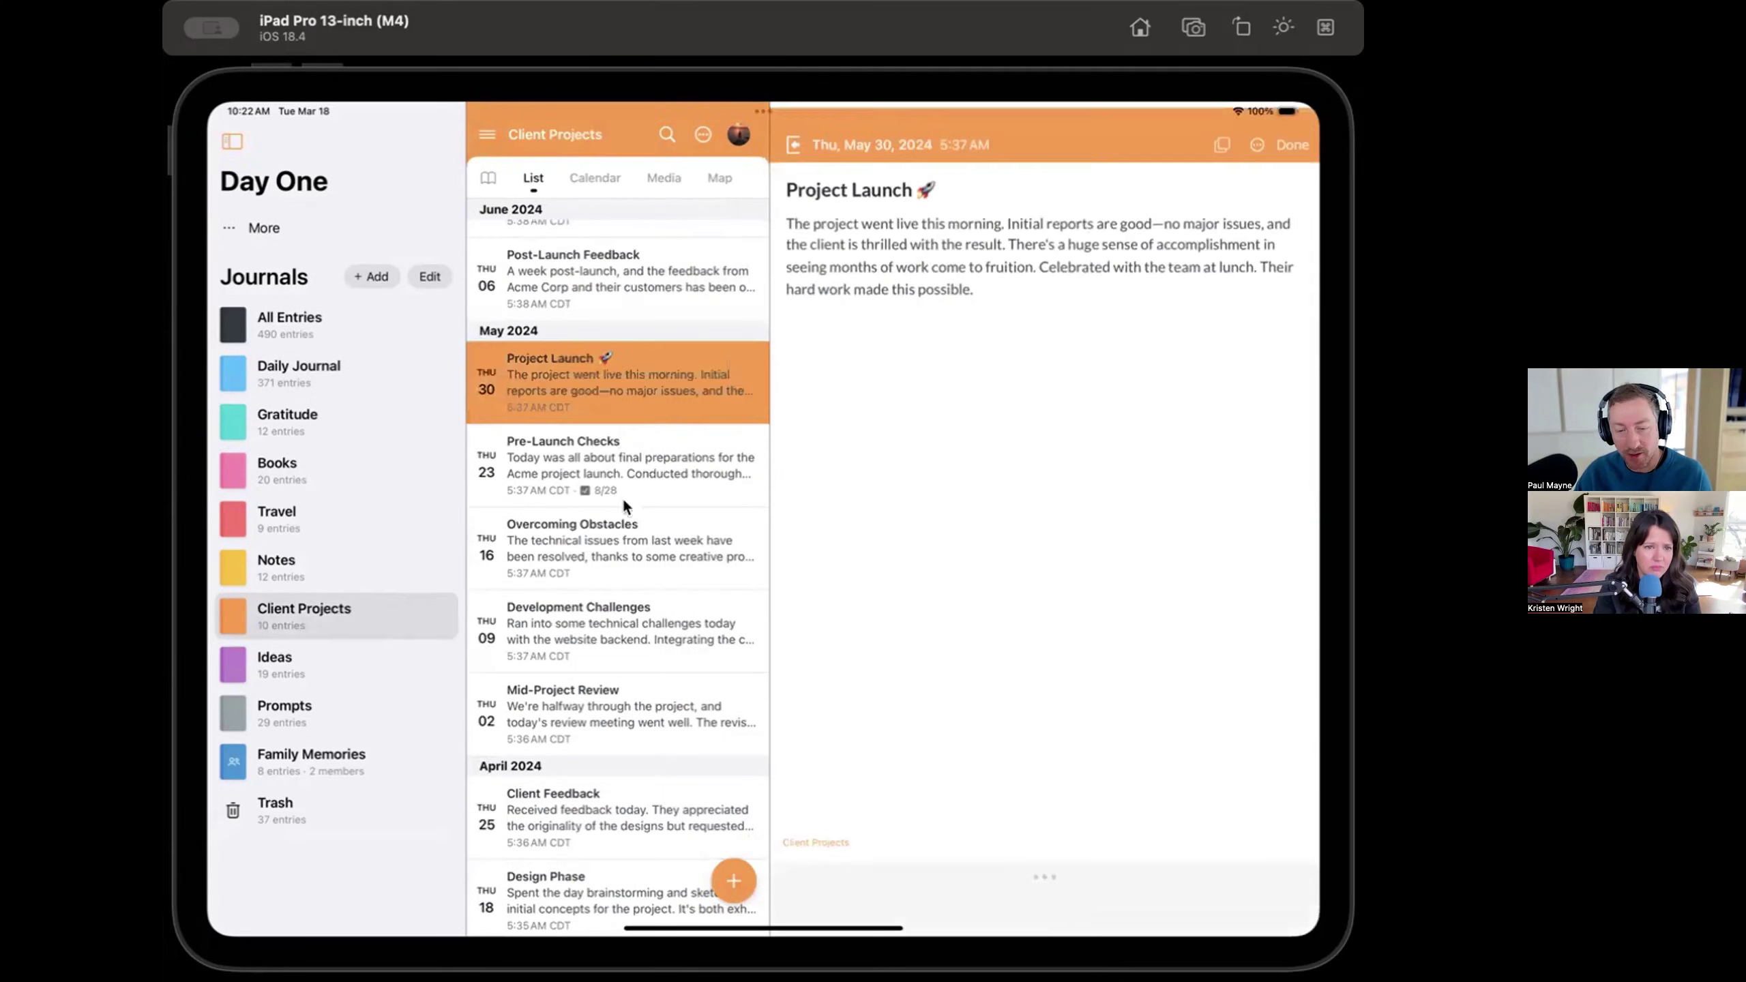
{"action": "left_click", "coordinate": [658, 470]}
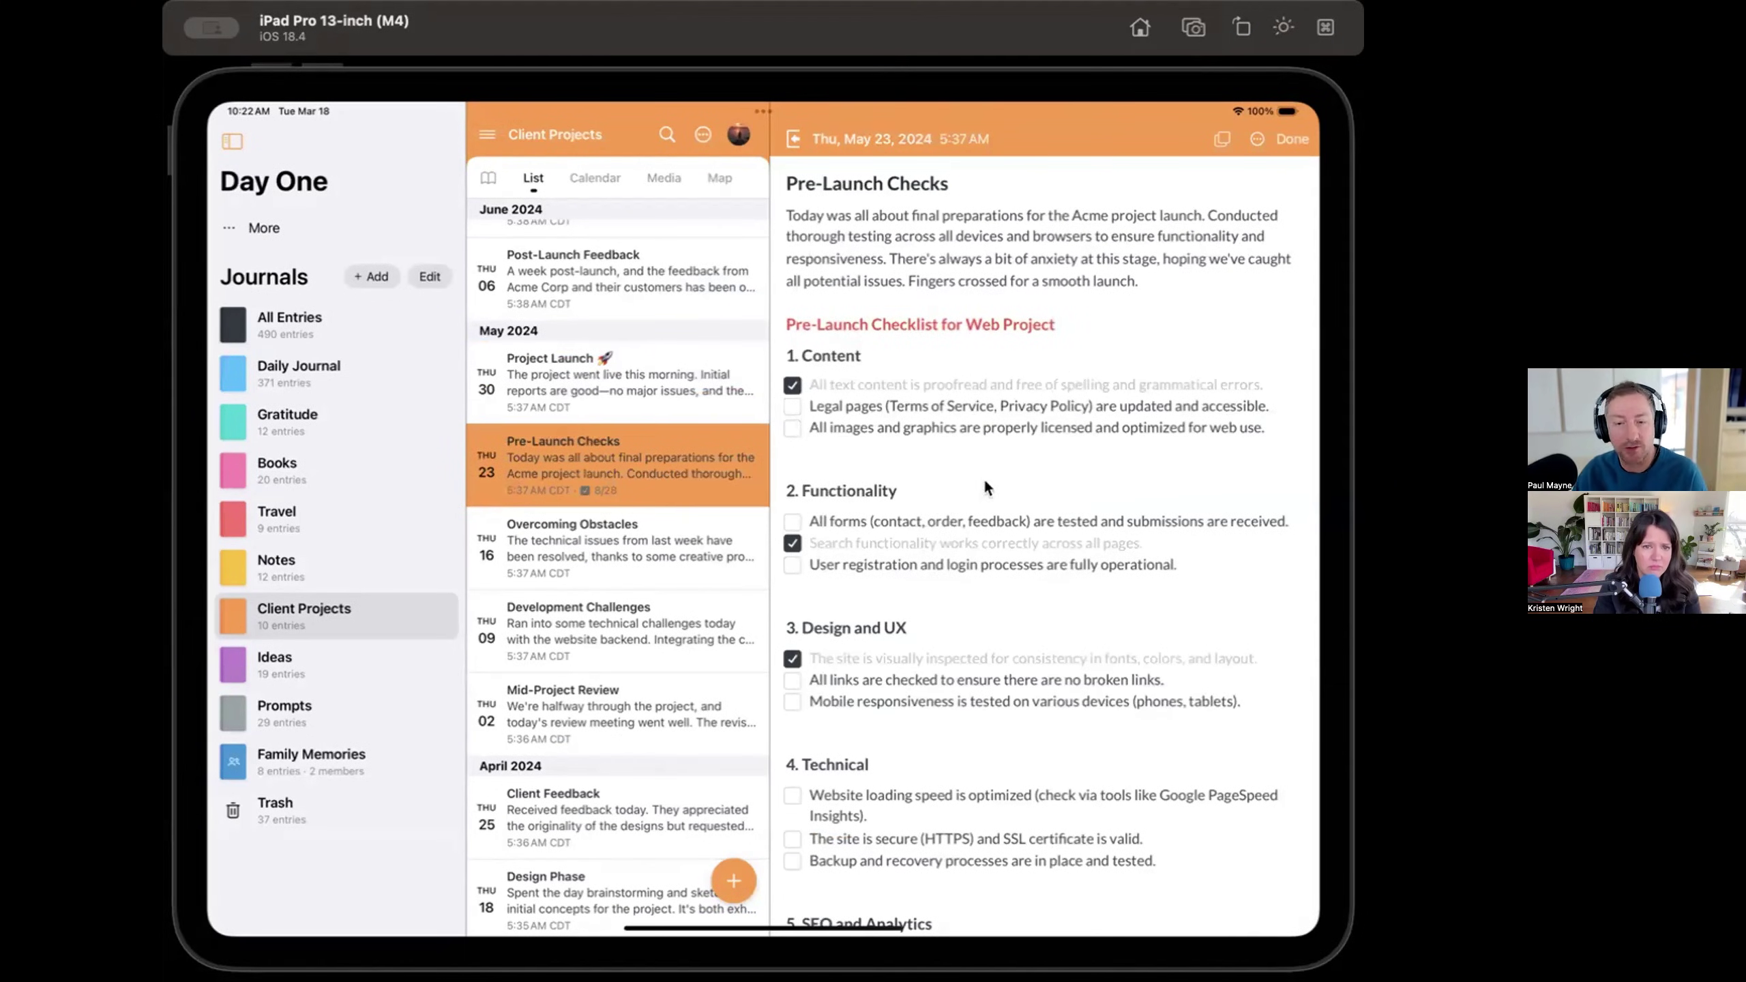
{"action": "left_click", "coordinate": [233, 143]}
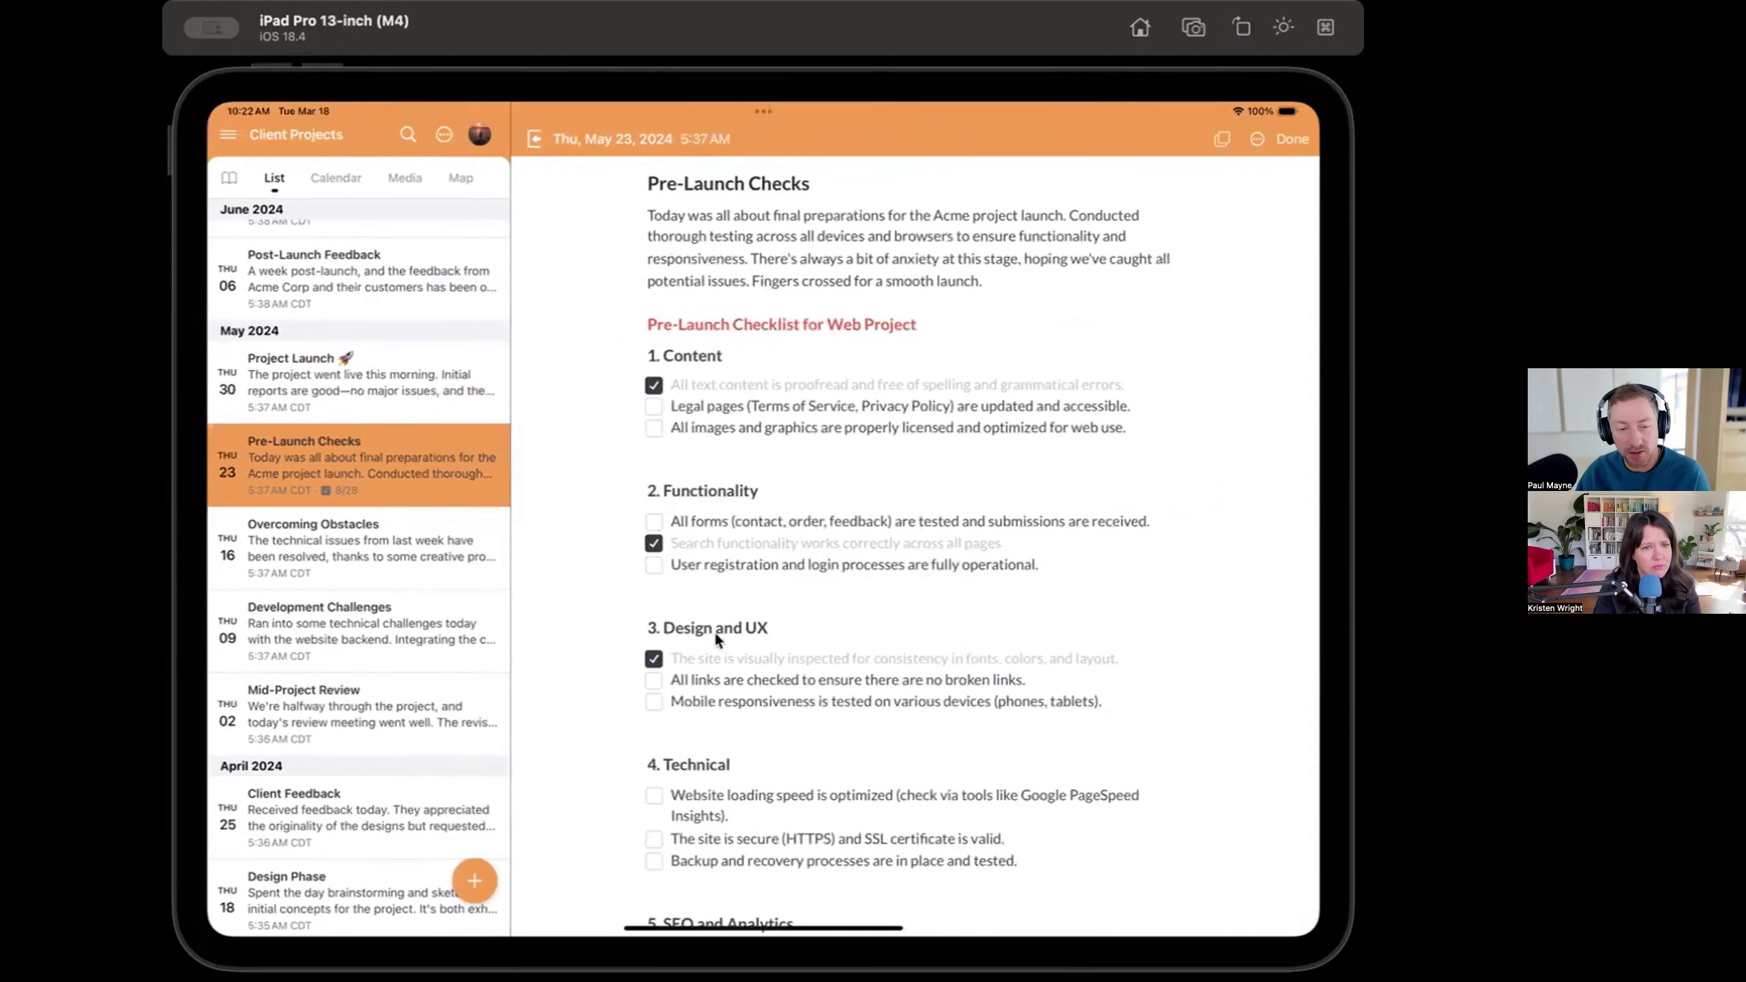
View Client Projects as a calendar, then show the journal's description and stats.
{"action": "scroll", "coordinate": [386, 374], "scroll_direction": "up", "scroll_amount": 2}
{"action": "left_click", "coordinate": [337, 178]}
{"action": "left_click", "coordinate": [238, 175]}
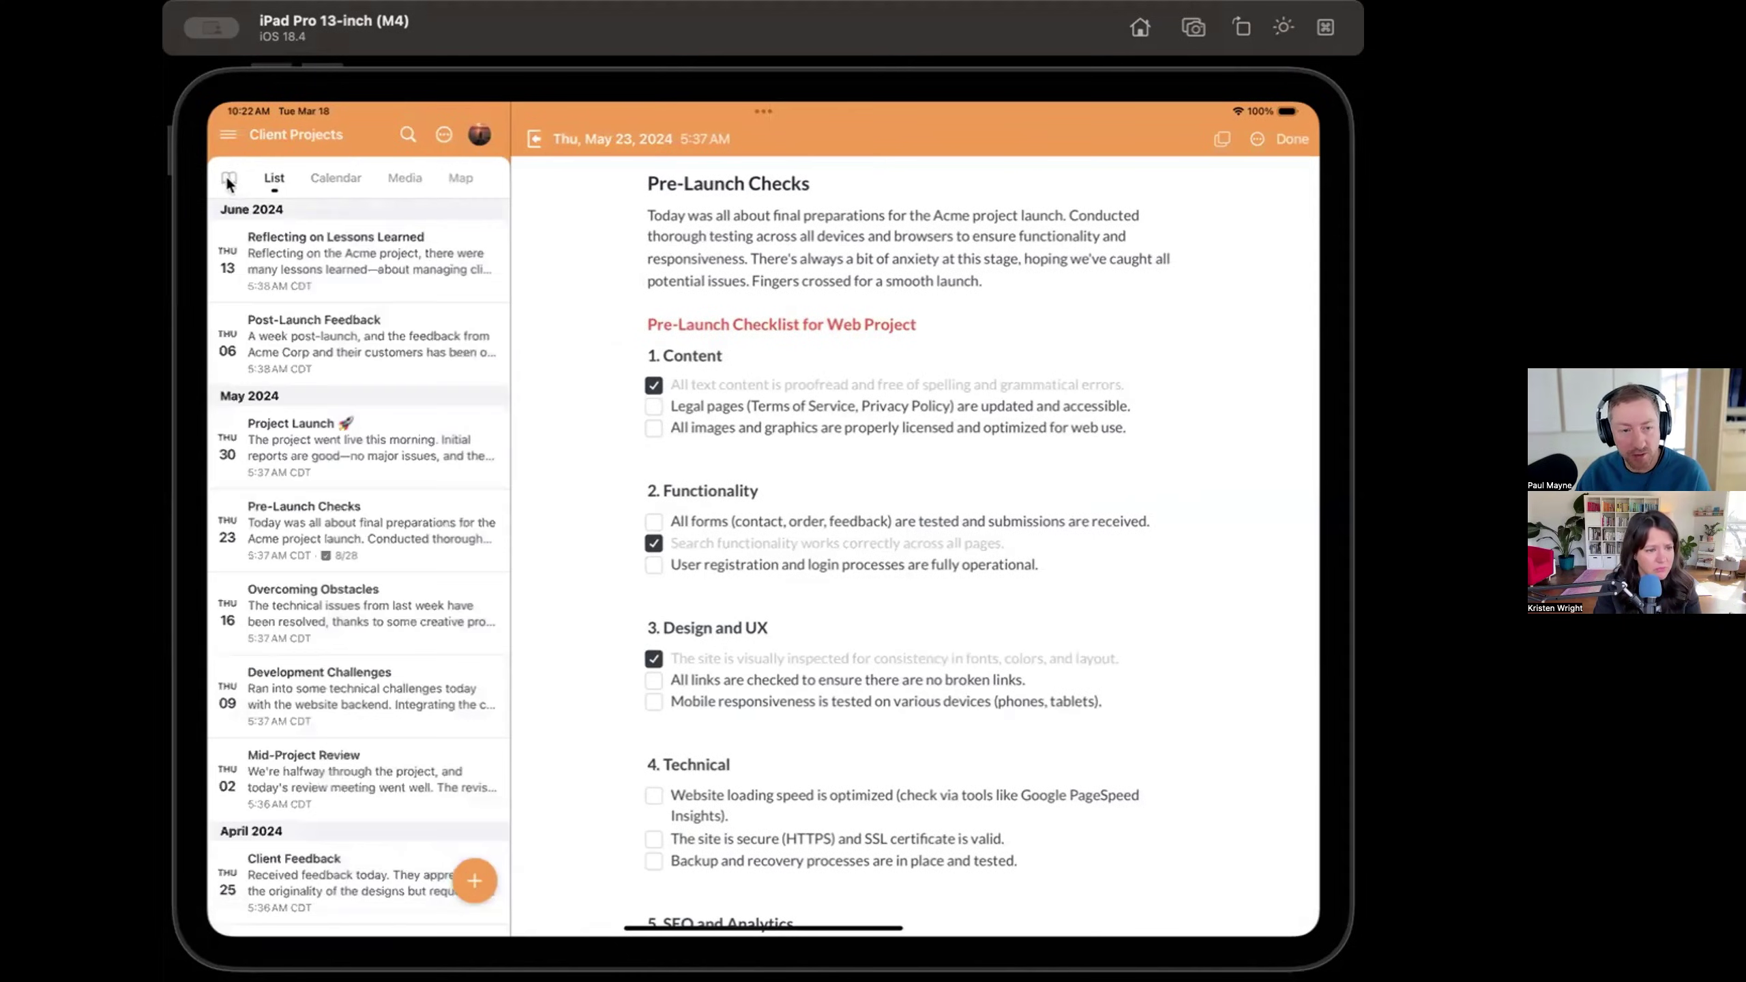
Switch to Books in list view, open Deep Work full width, then close it.
{"action": "left_click", "coordinate": [224, 136]}
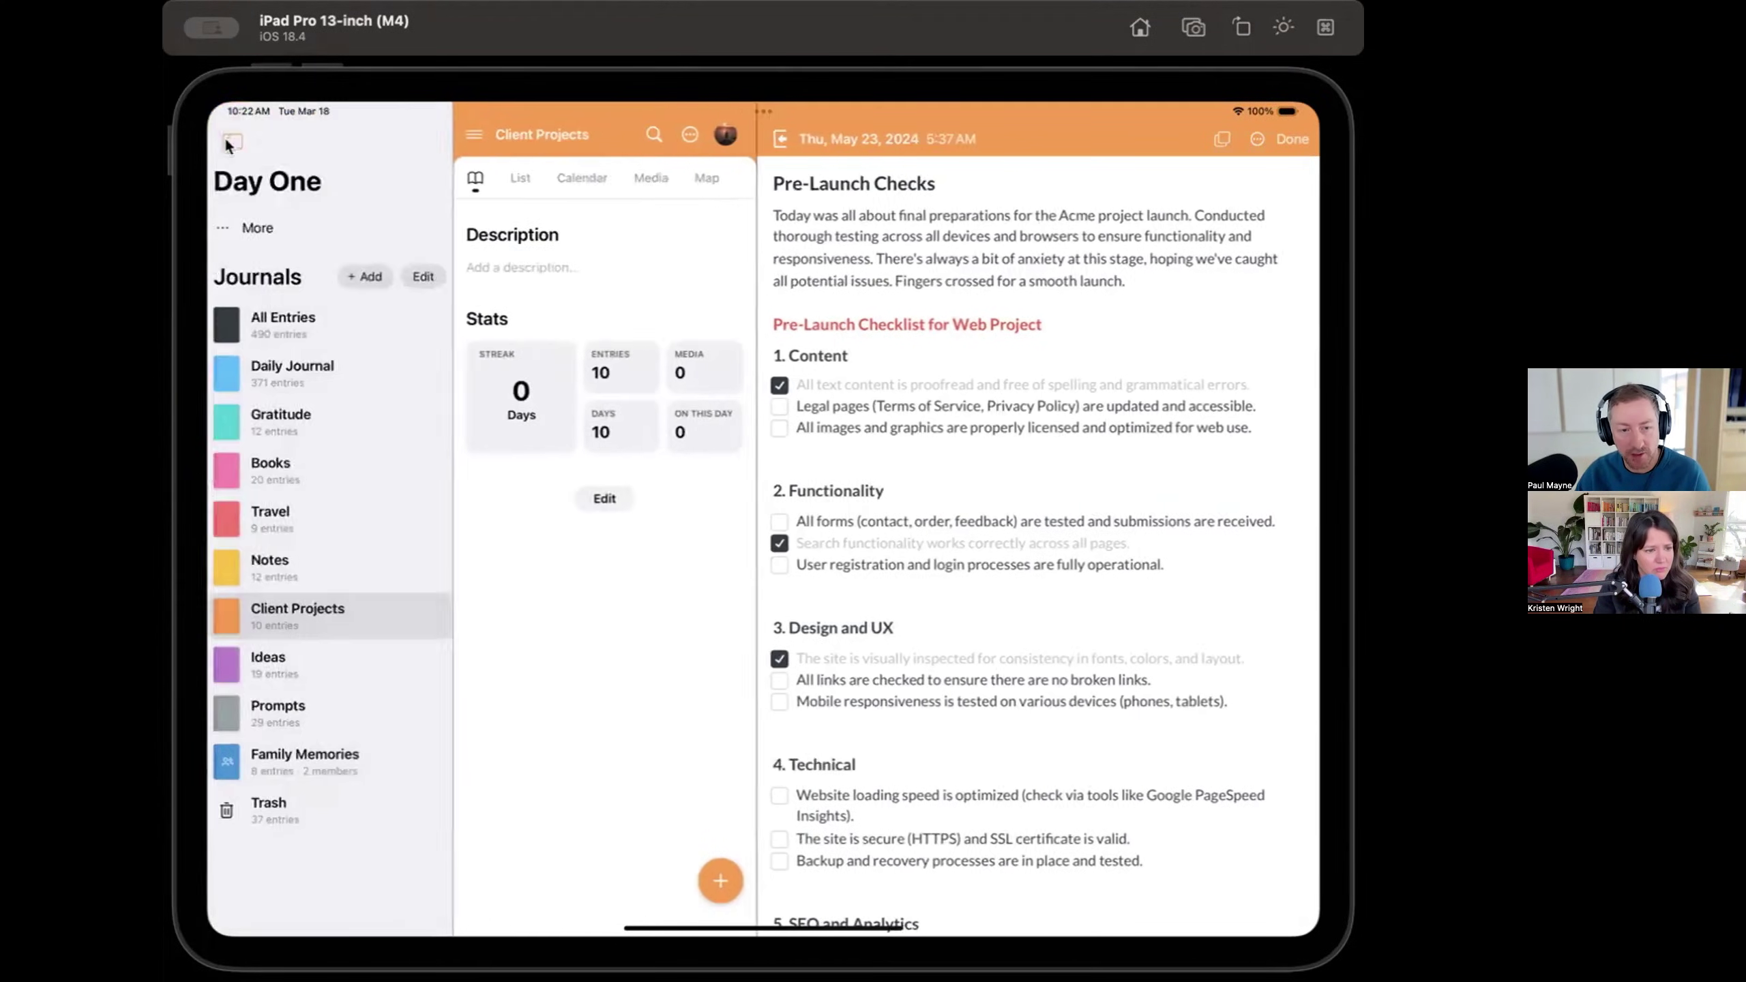
{"action": "left_click", "coordinate": [294, 485]}
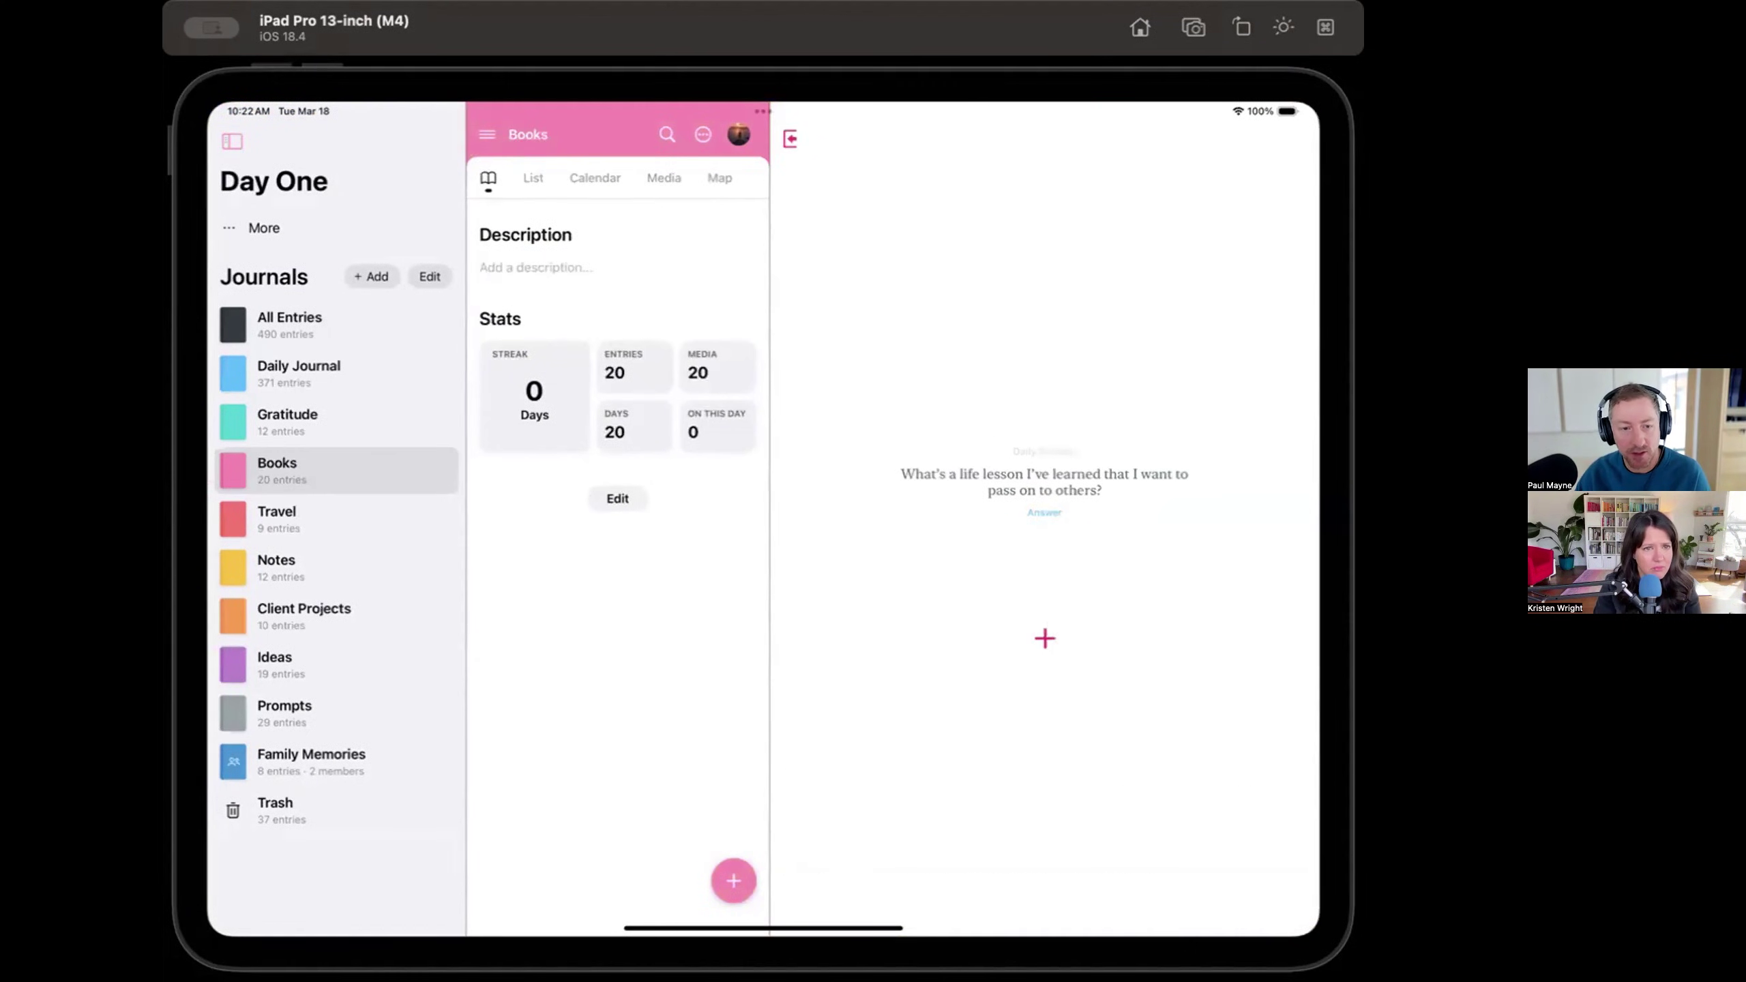
{"action": "left_click", "coordinate": [227, 141]}
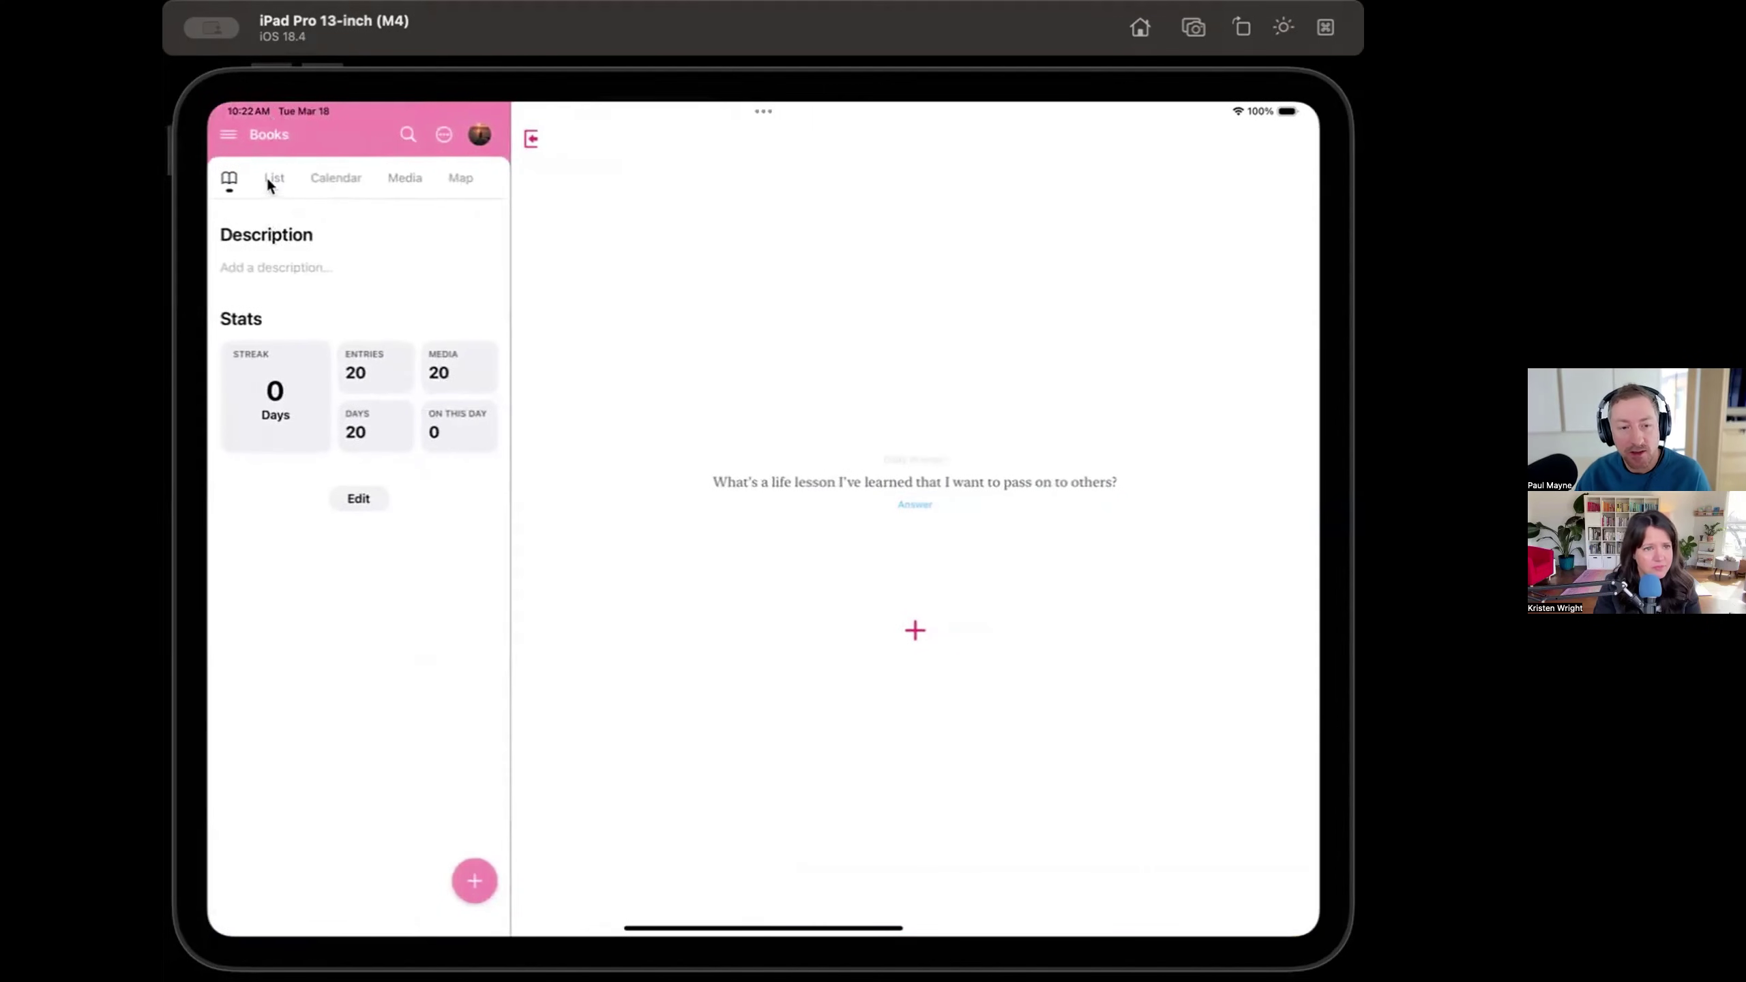
{"action": "left_click", "coordinate": [271, 180]}
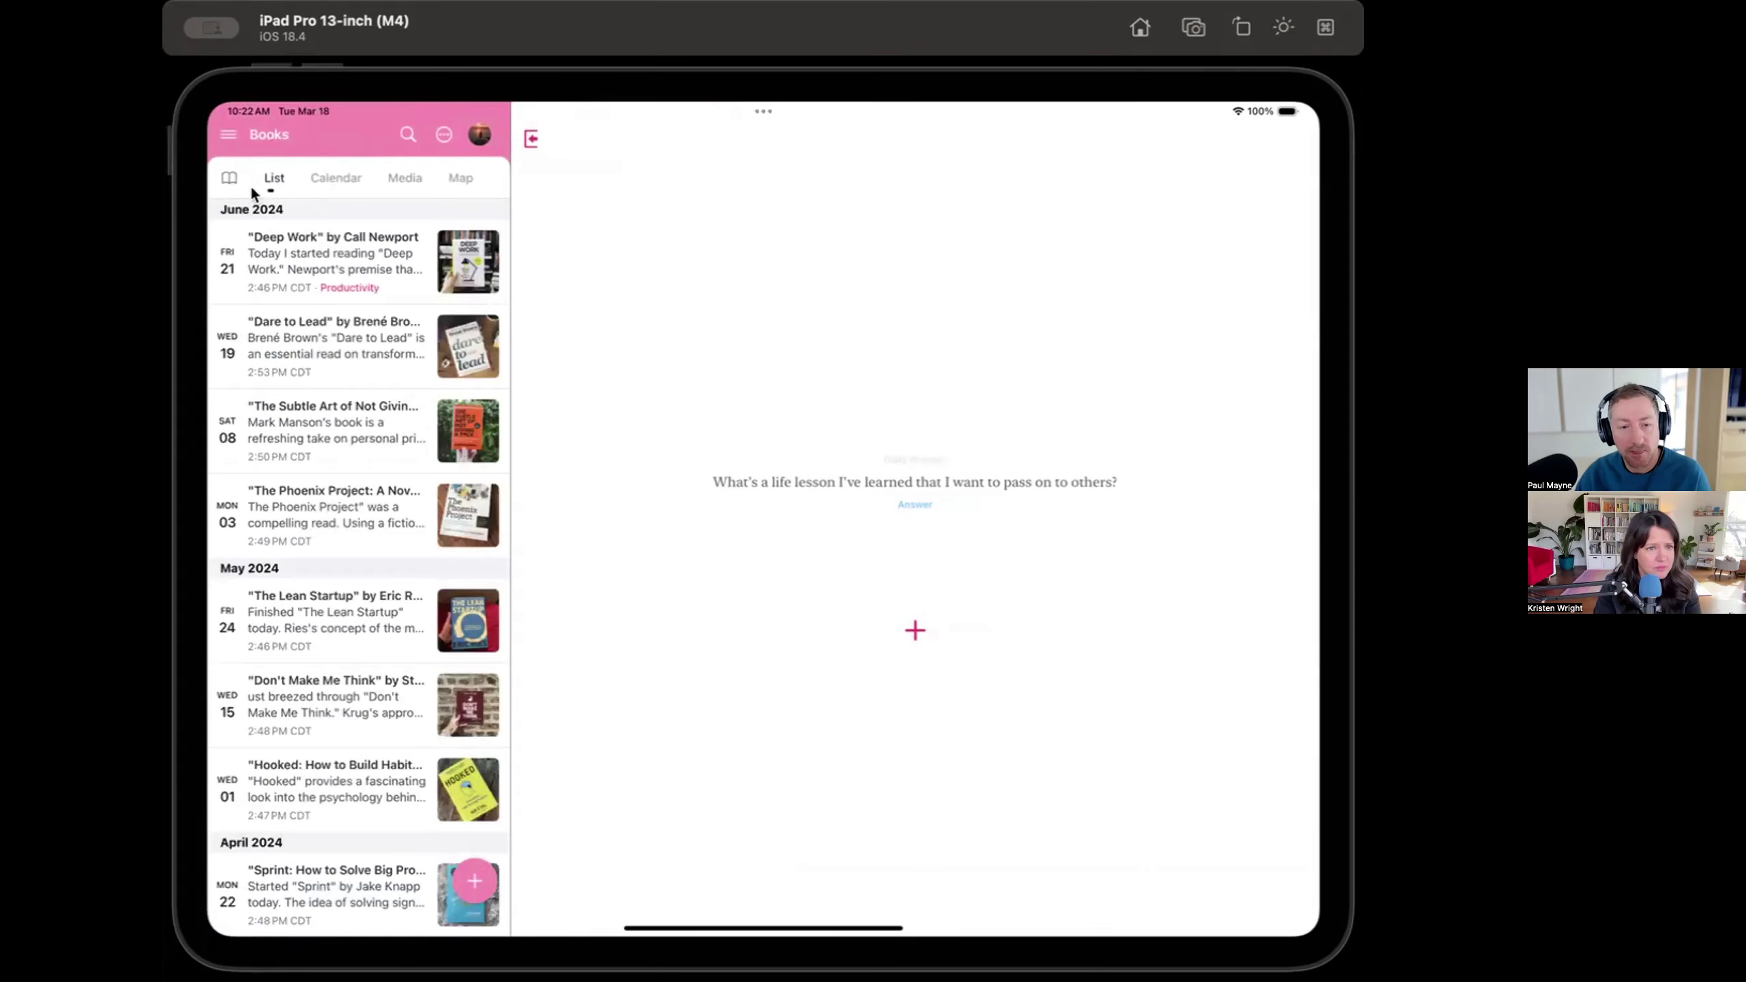
{"action": "left_click", "coordinate": [321, 268]}
{"action": "left_click", "coordinate": [532, 138]}
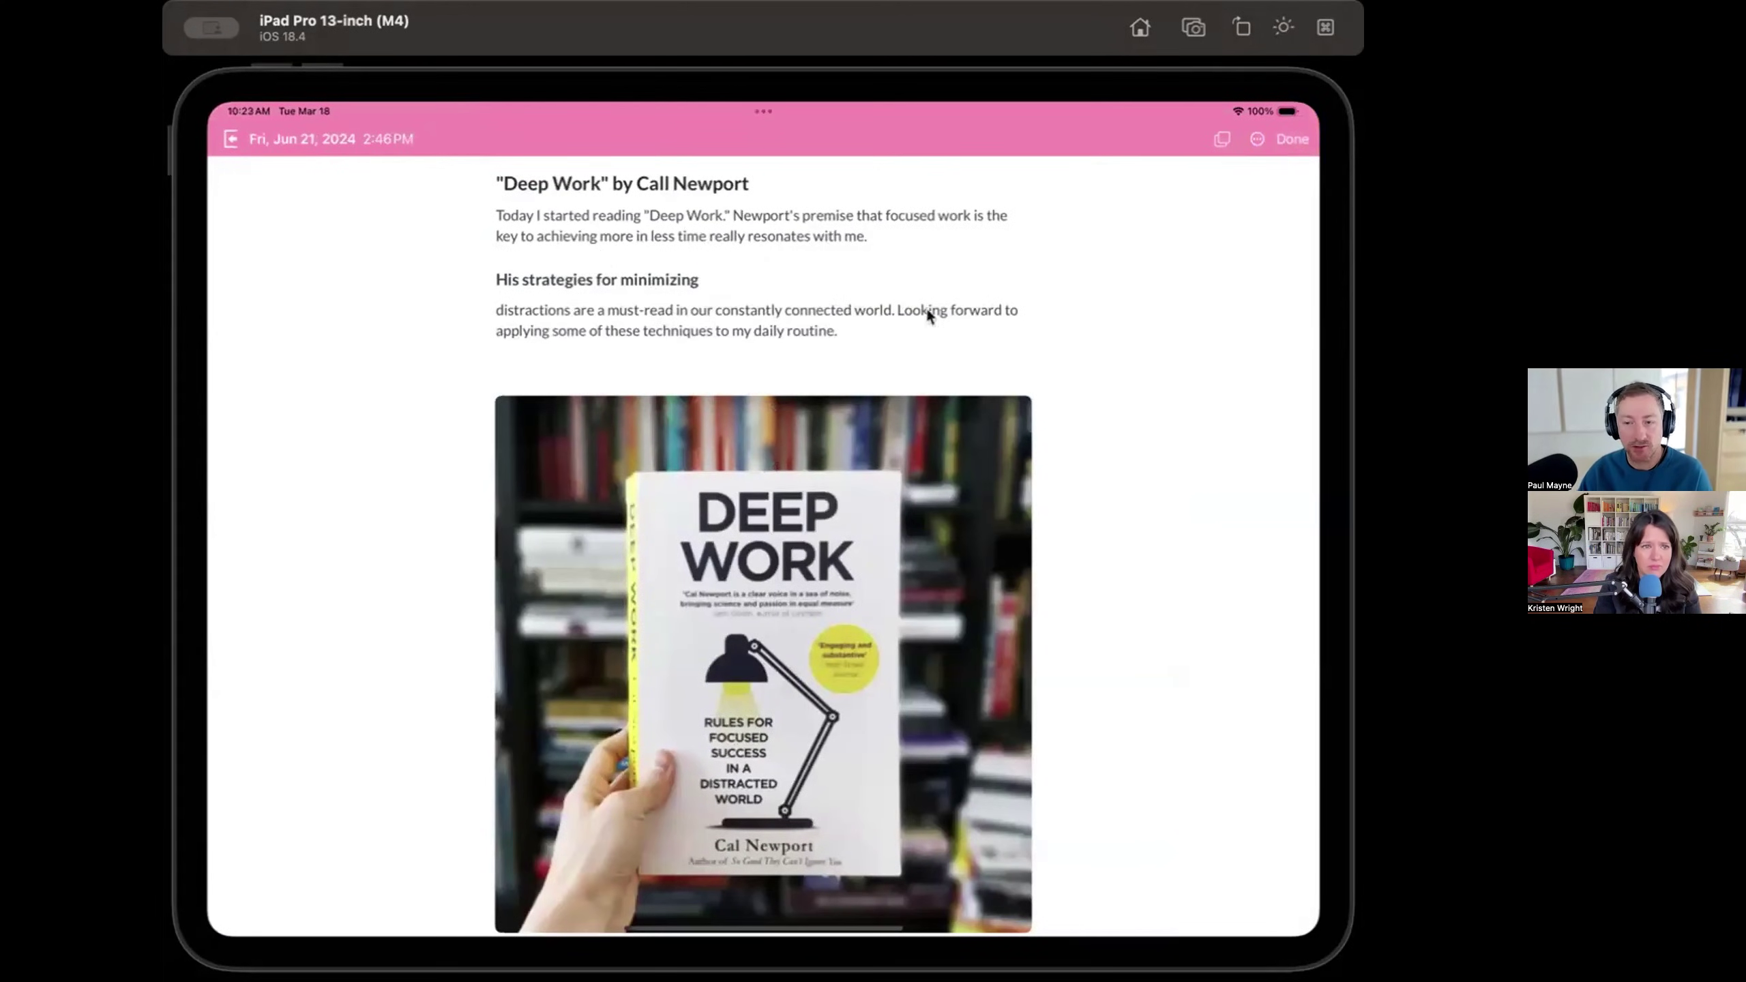
{"action": "left_click", "coordinate": [1294, 138]}
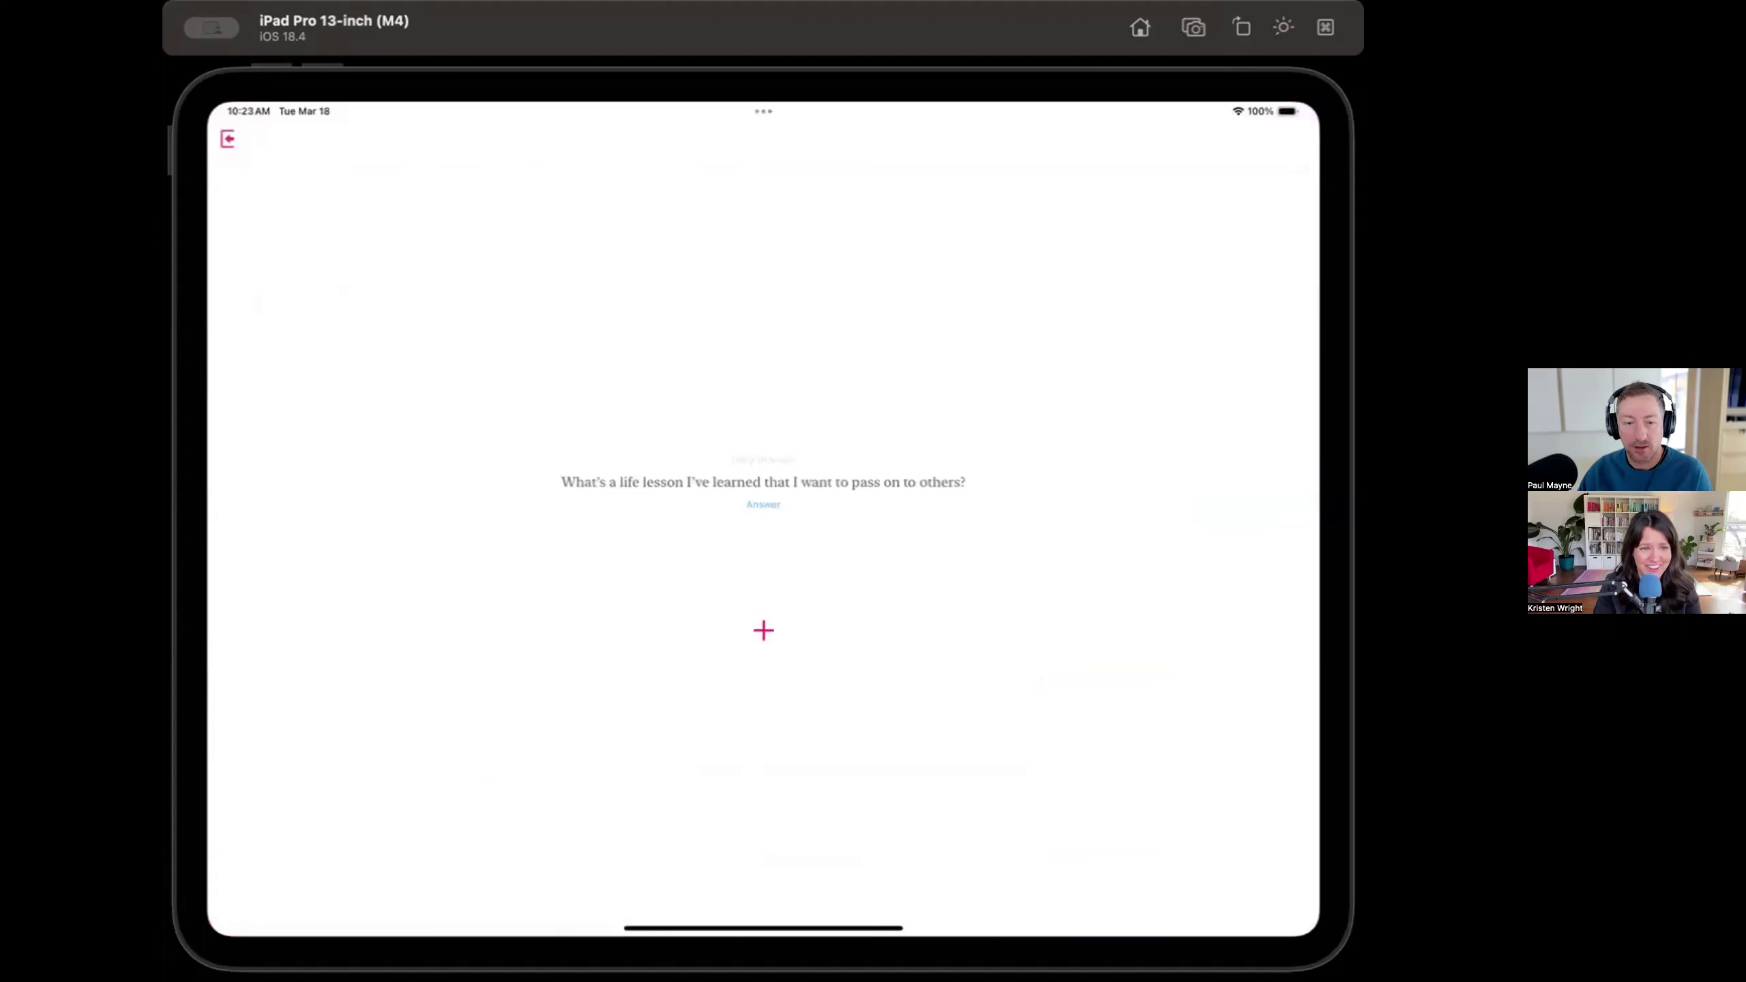
Reveal the journals sidebar, choose All Entries, and open the Sun, Mar 16 'perfect beach day' entry.
{"action": "left_click", "coordinate": [227, 138]}
{"action": "left_click", "coordinate": [234, 135]}
{"action": "left_click", "coordinate": [281, 336]}
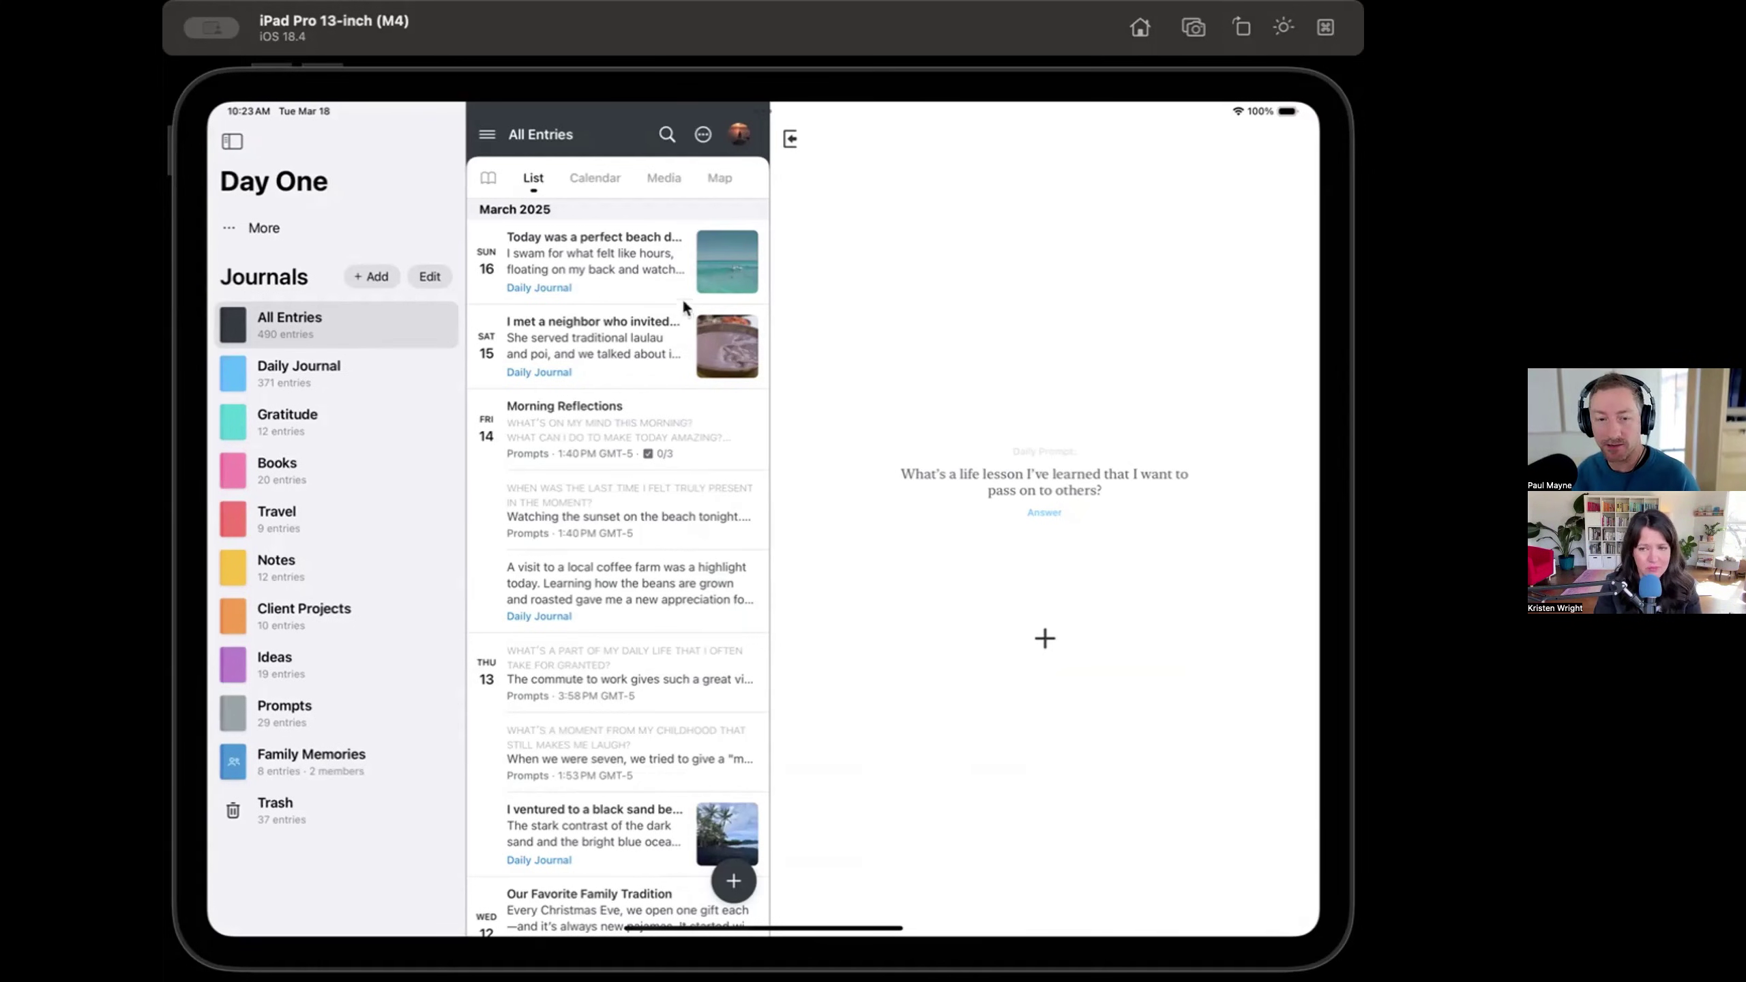
{"action": "left_click", "coordinate": [605, 285]}
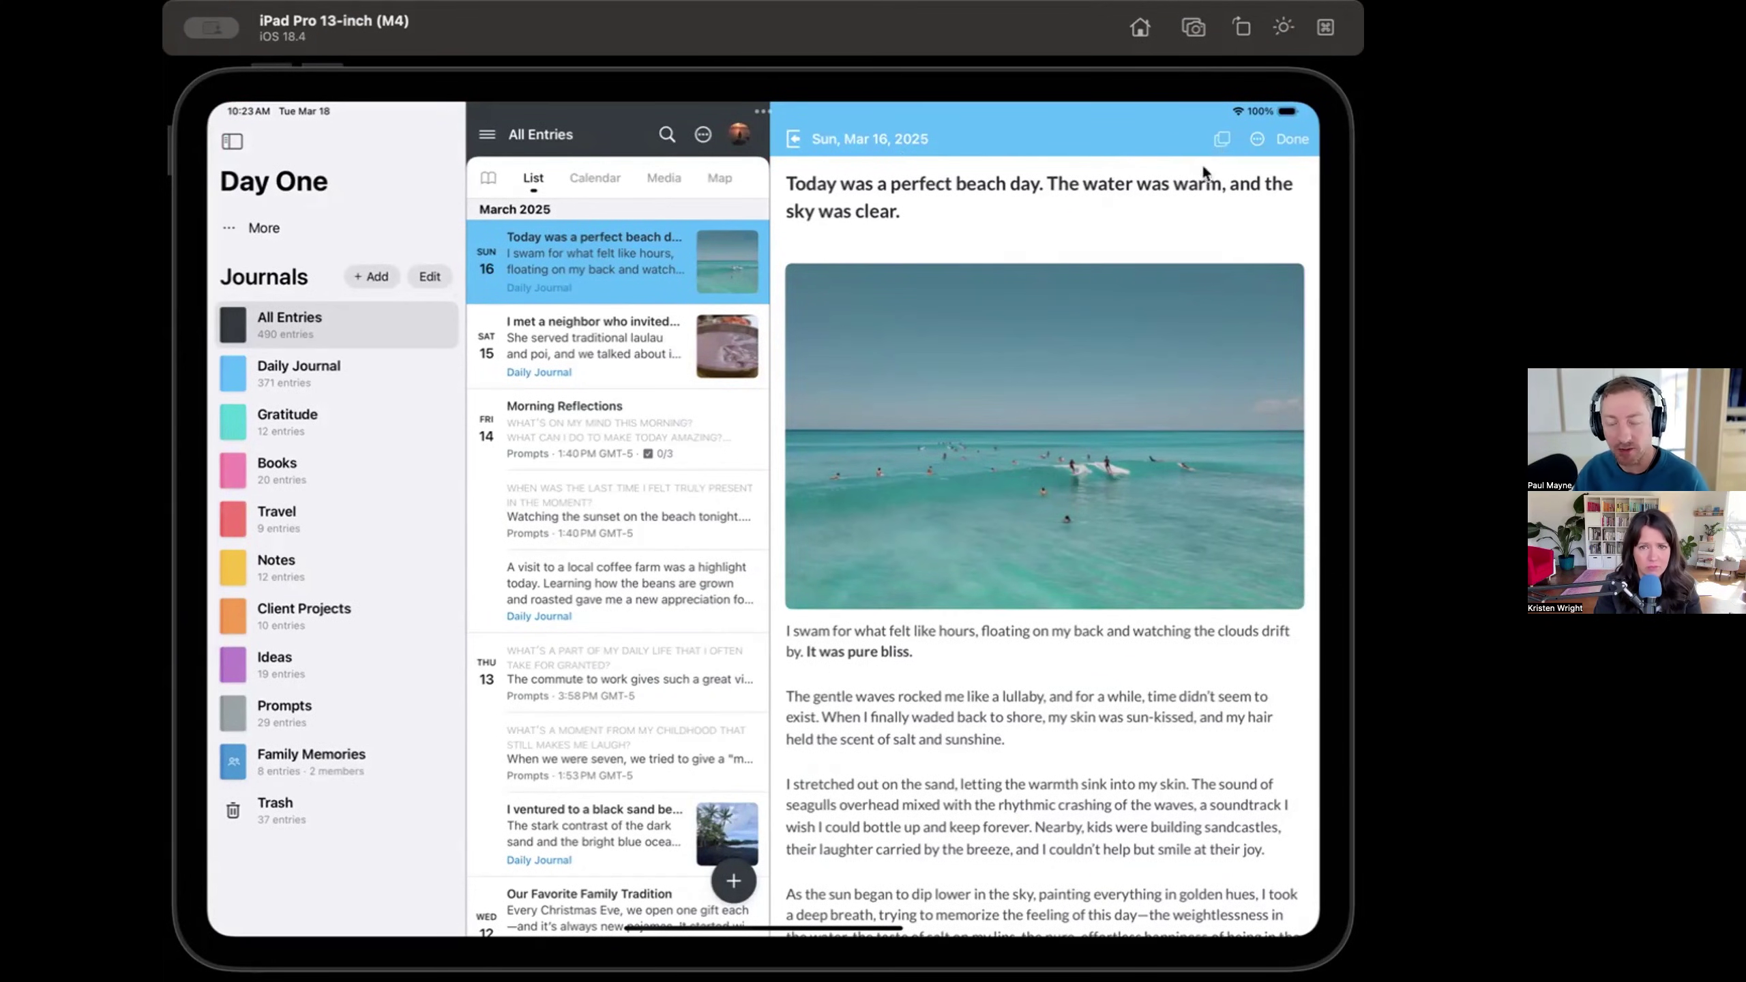
Open the beach day entry as a floating Slide Over window, stash it off the left edge, then restore it on the right.
{"action": "left_click", "coordinate": [1221, 139]}
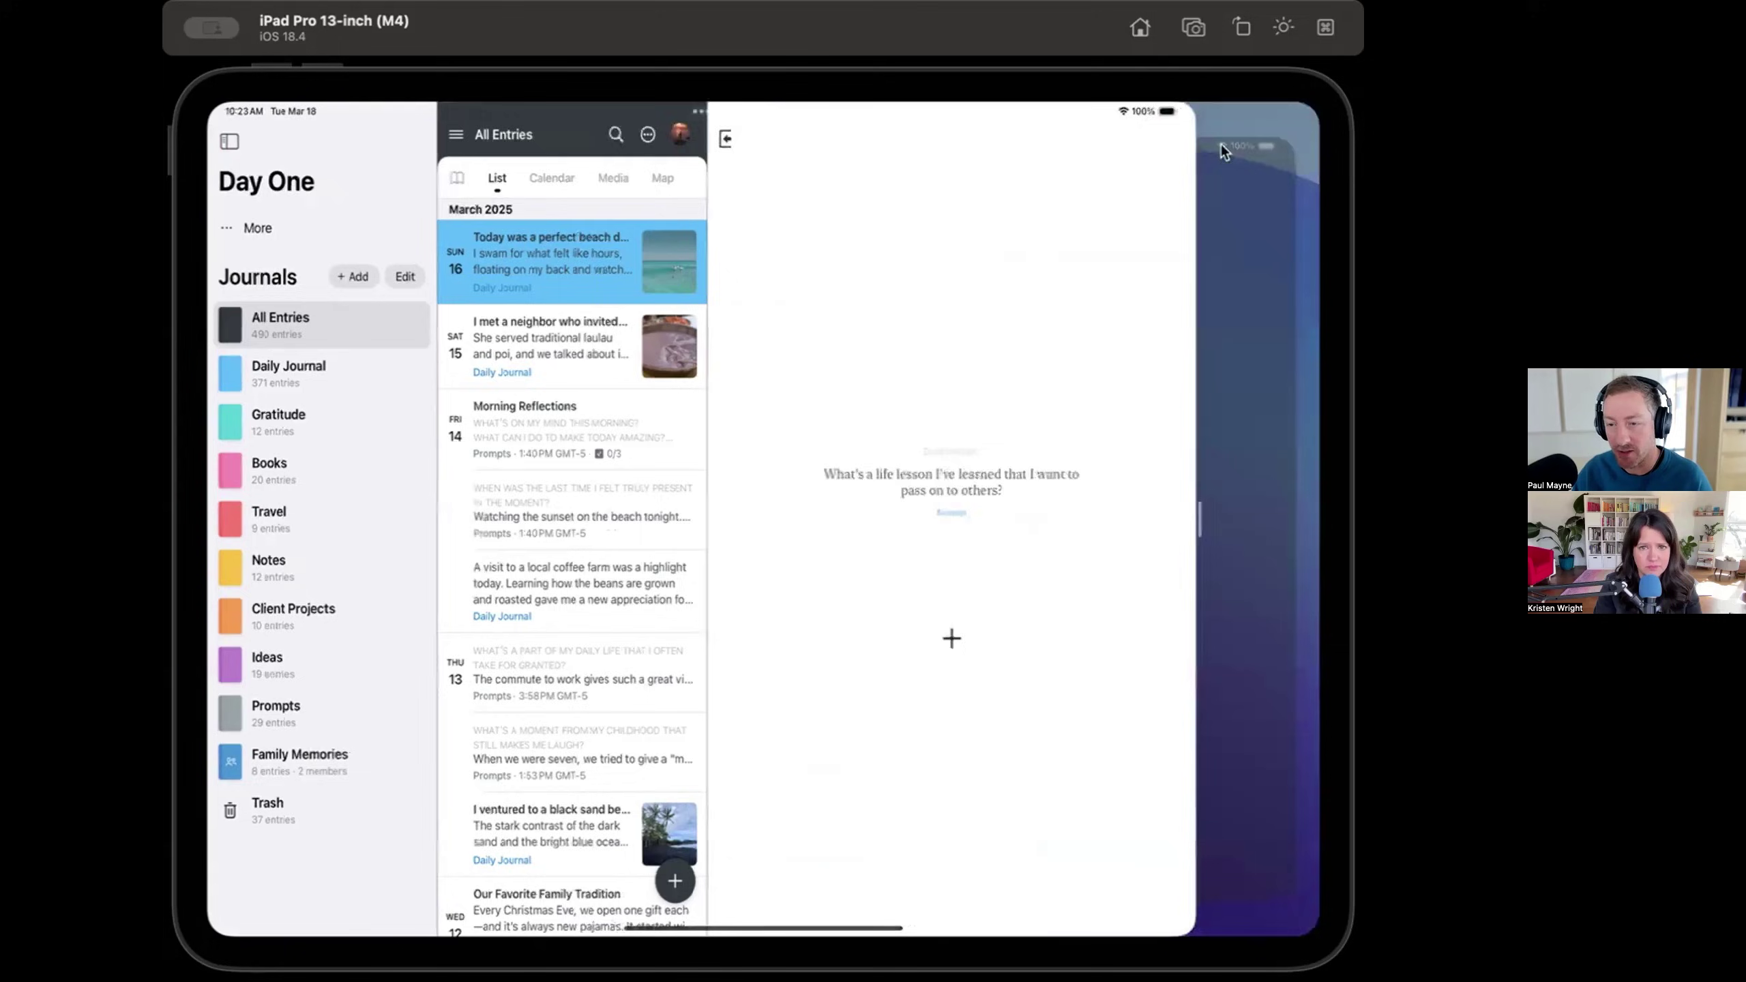
{"action": "left_click_drag", "start_coordinate": [955, 106], "coordinate": [1081, 217]}
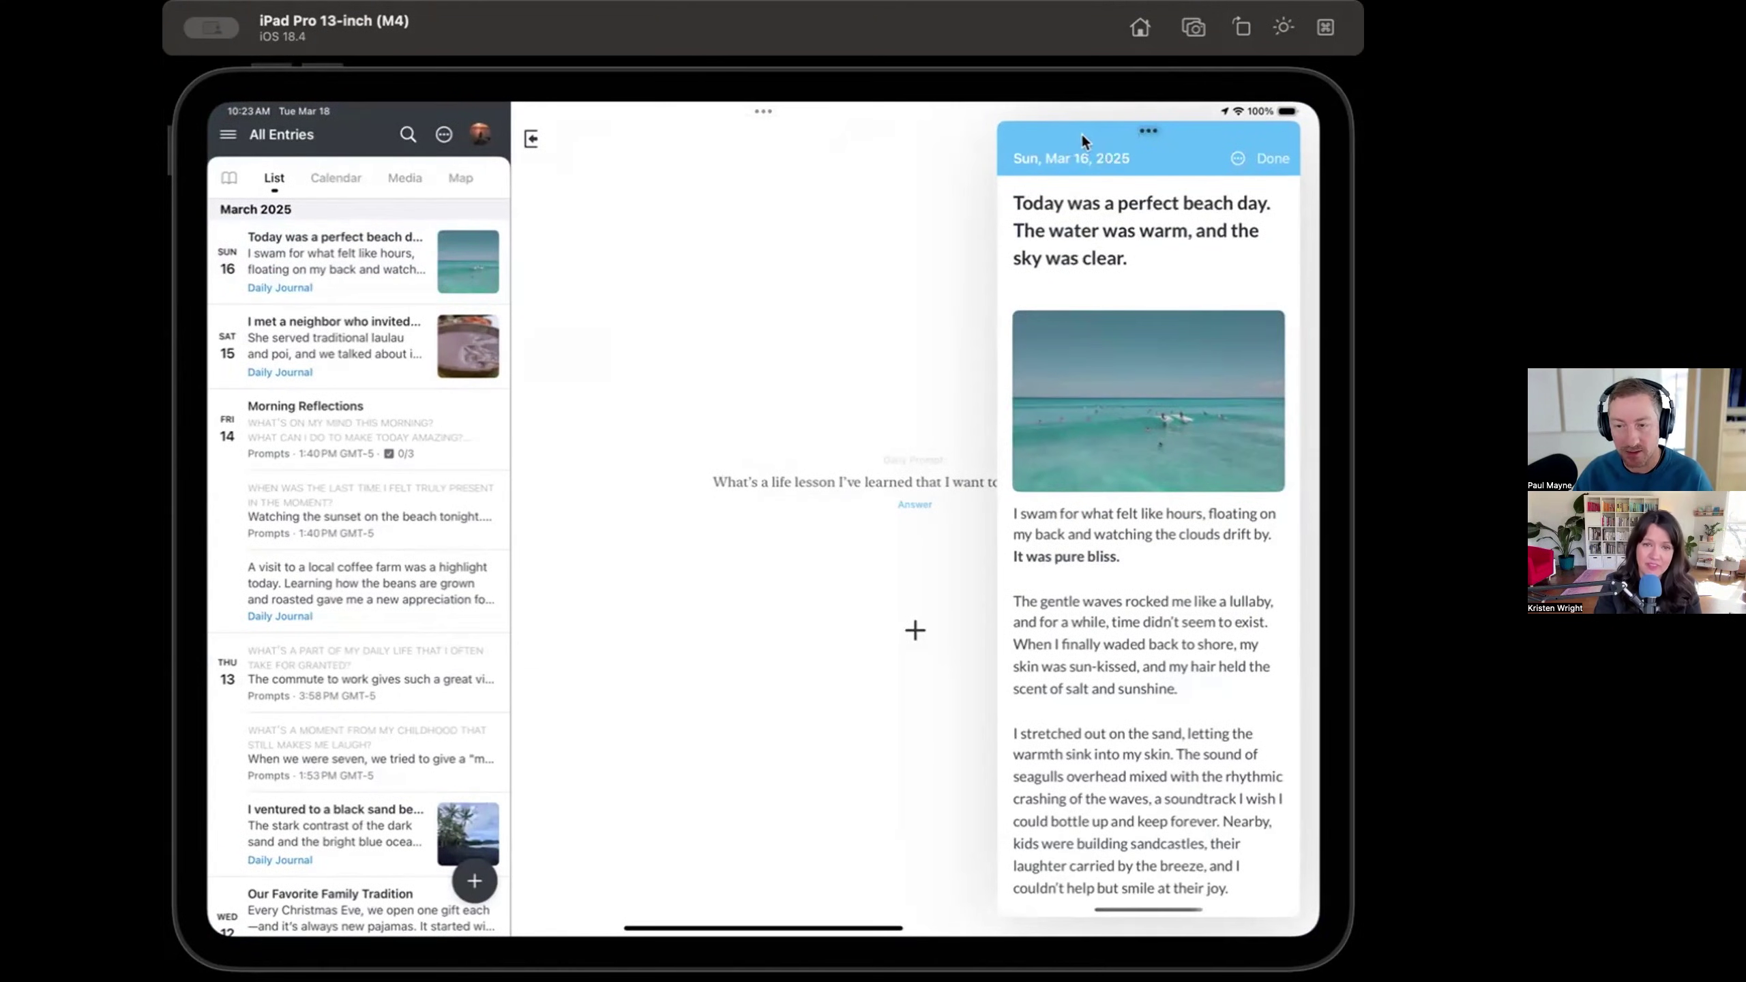
{"action": "left_click_drag", "start_coordinate": [1102, 129], "coordinate": [221, 129]}
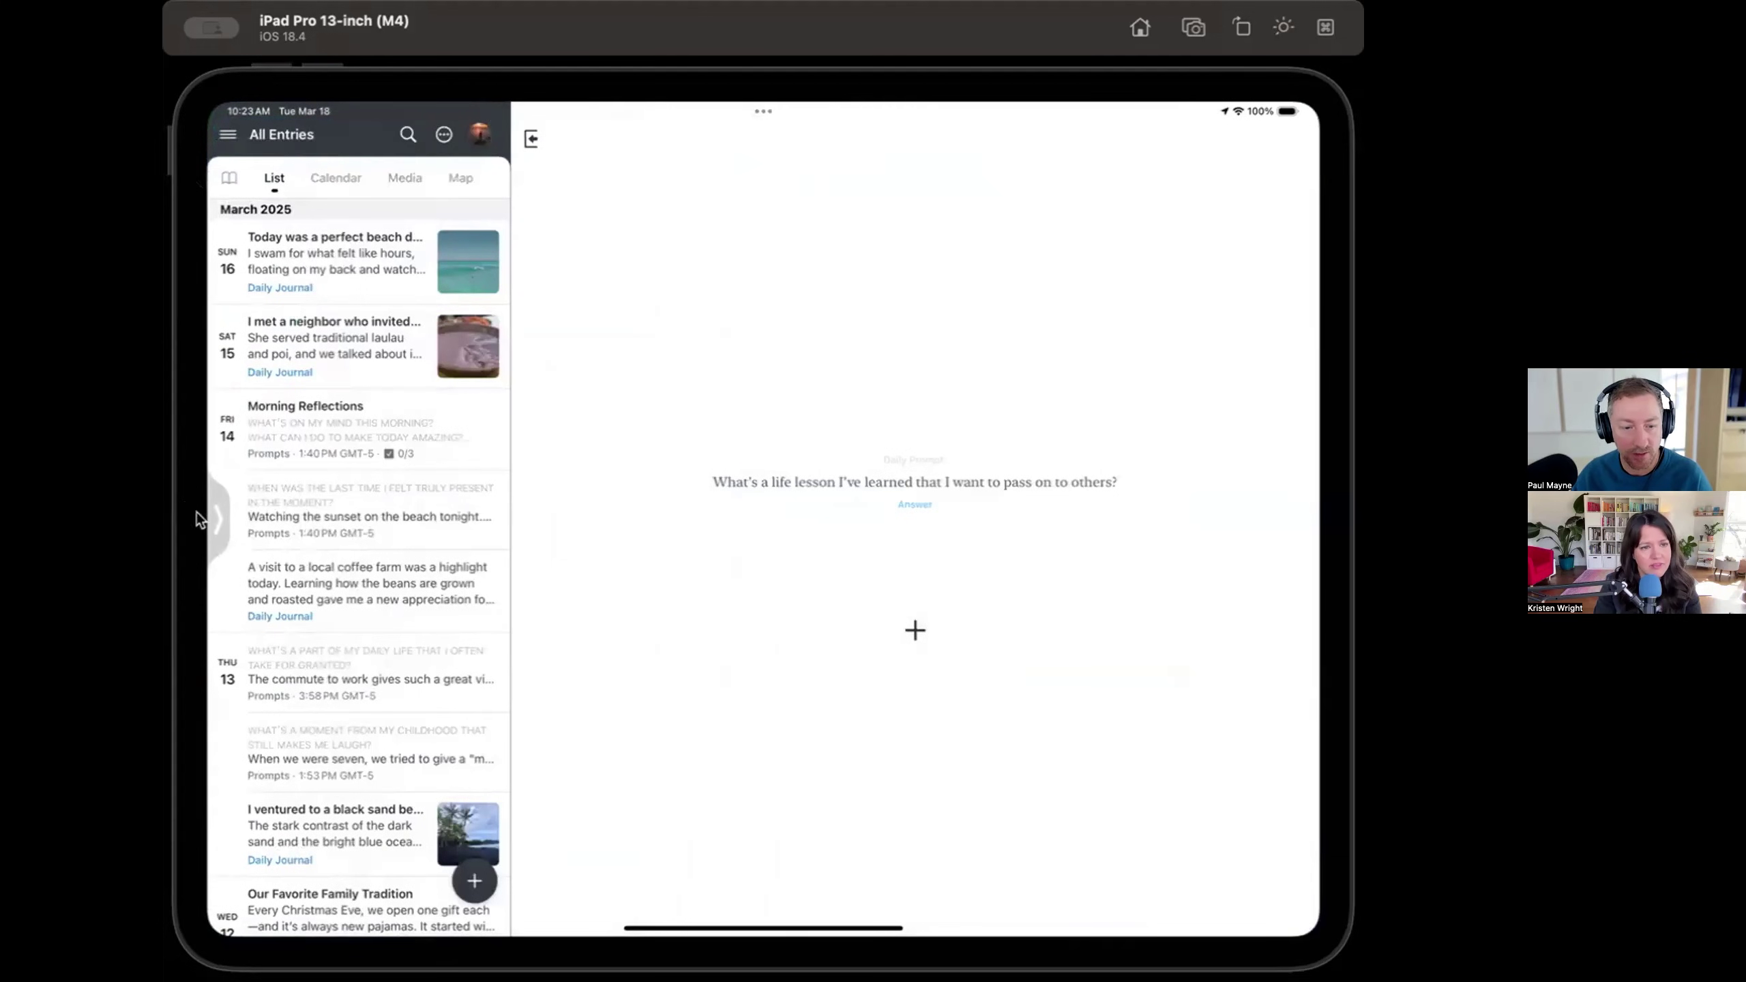
{"action": "left_click", "coordinate": [197, 512]}
{"action": "left_click_drag", "start_coordinate": [415, 143], "coordinate": [1168, 110]}
Place the entry in Split View on the right half, then close that window.
{"action": "left_click", "coordinate": [1149, 131]}
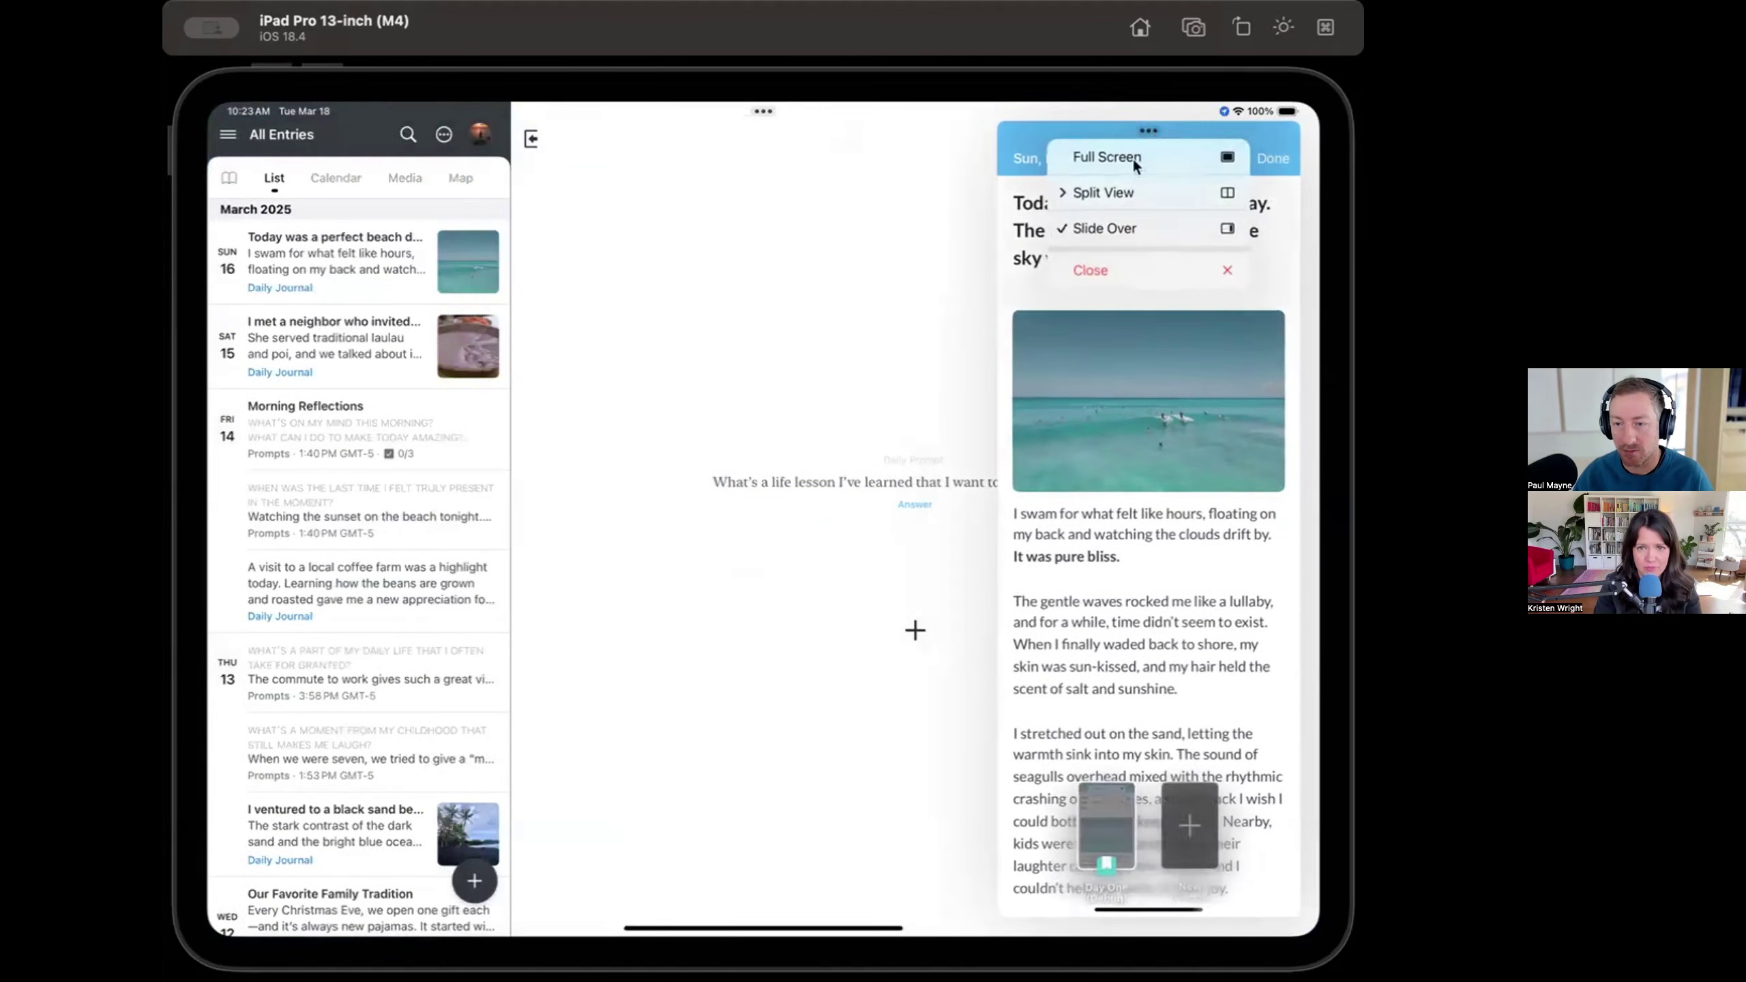
{"action": "left_click", "coordinate": [1118, 191]}
{"action": "left_click", "coordinate": [1195, 221]}
{"action": "left_click", "coordinate": [1291, 137]}
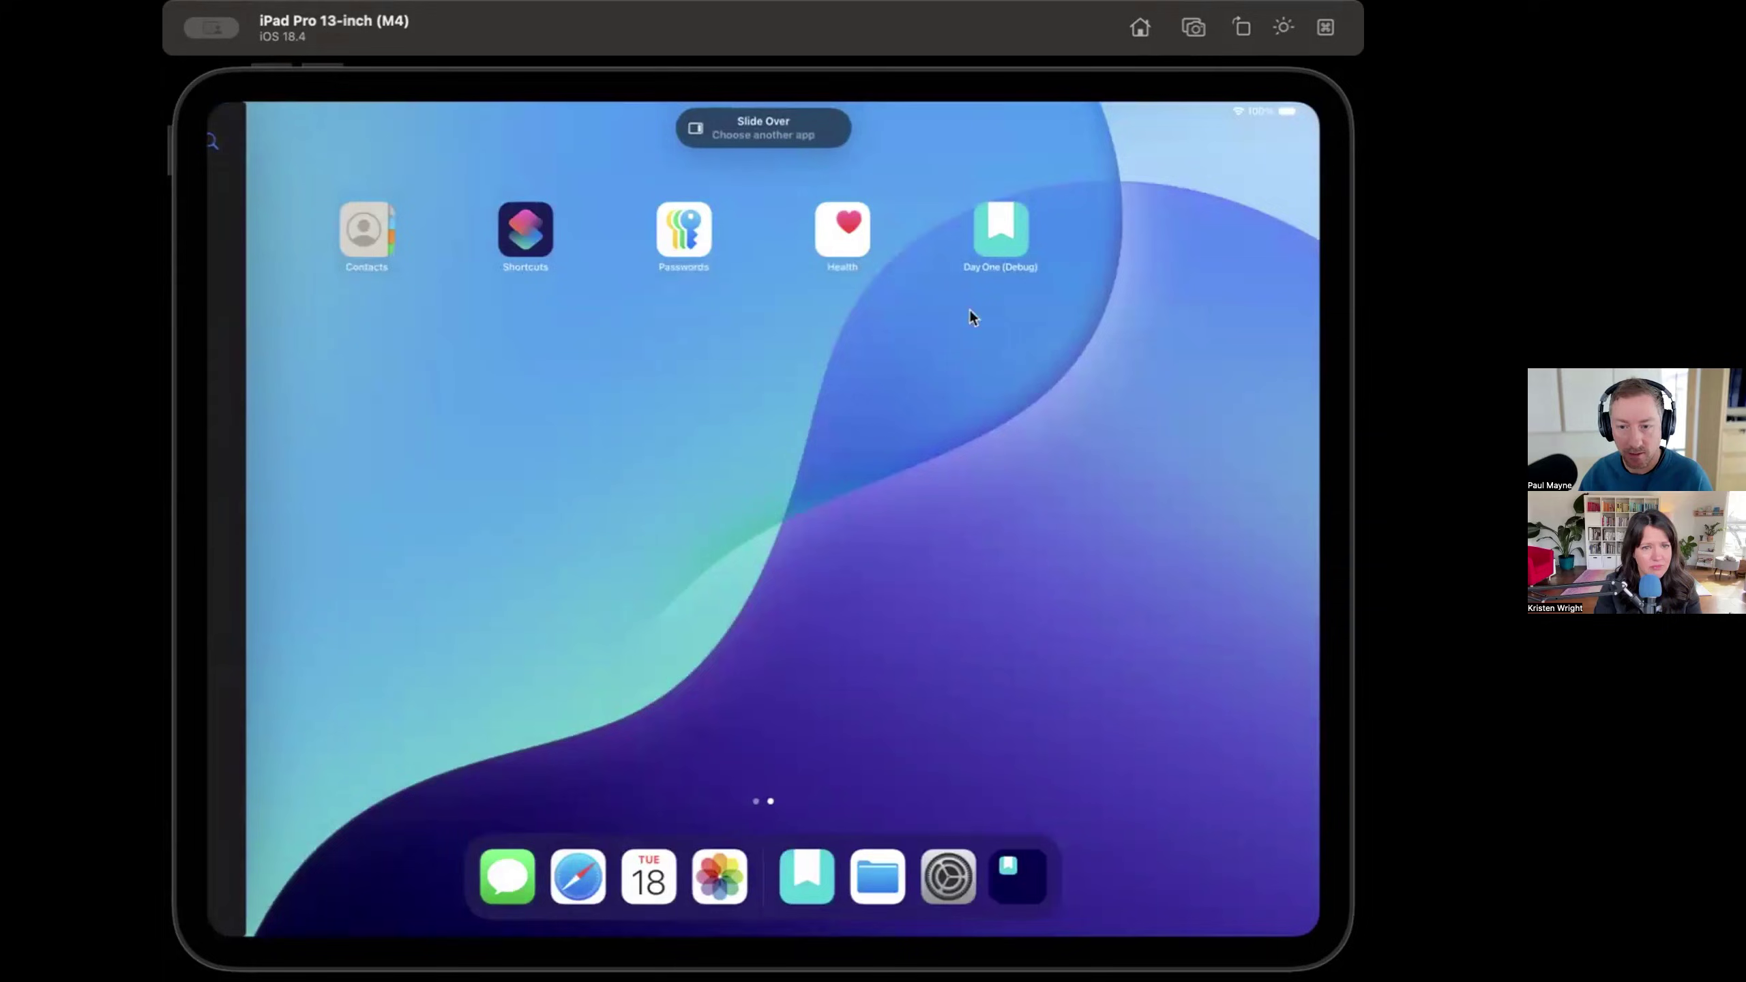
Show Day One in Split View beside Files.
{"action": "left_click", "coordinate": [1011, 224]}
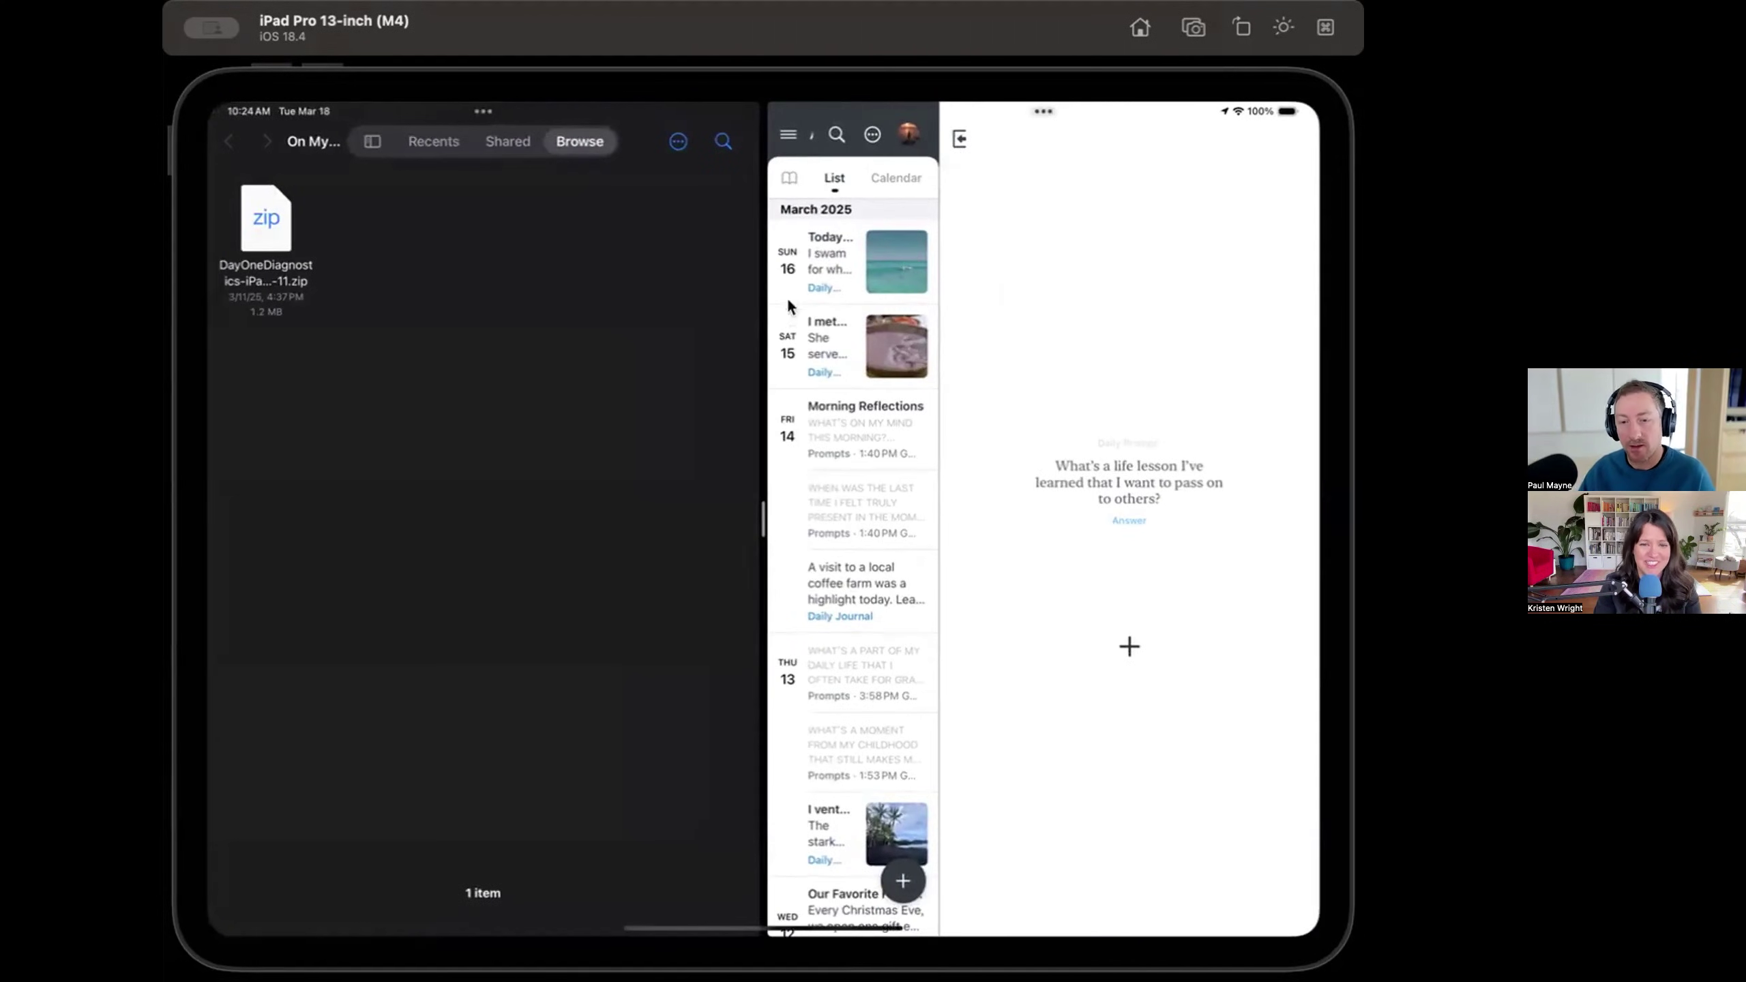
{"action": "left_click_drag", "start_coordinate": [851, 465], "coordinate": [942, 278]}
{"action": "left_click_drag", "start_coordinate": [847, 384], "coordinate": [893, 838]}
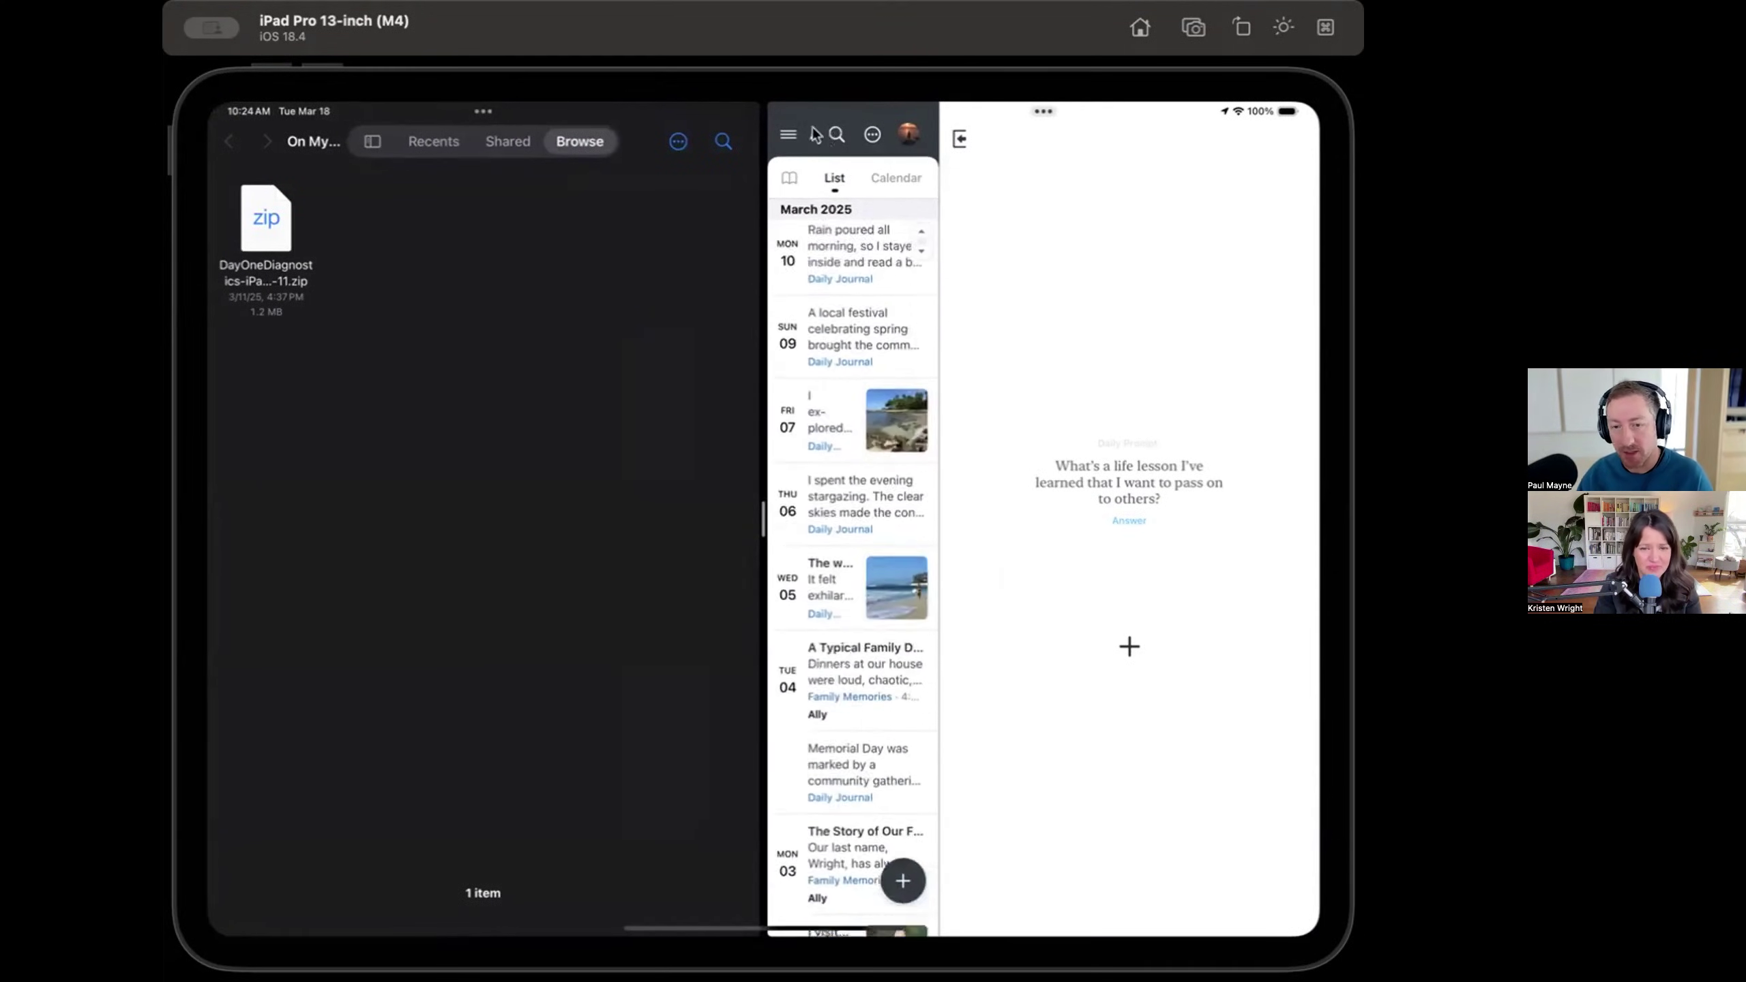
Switch to the Books journal and browse The Phoenix Project, Dare to Lead and The Lean Startup entries.
{"action": "left_click", "coordinate": [790, 138]}
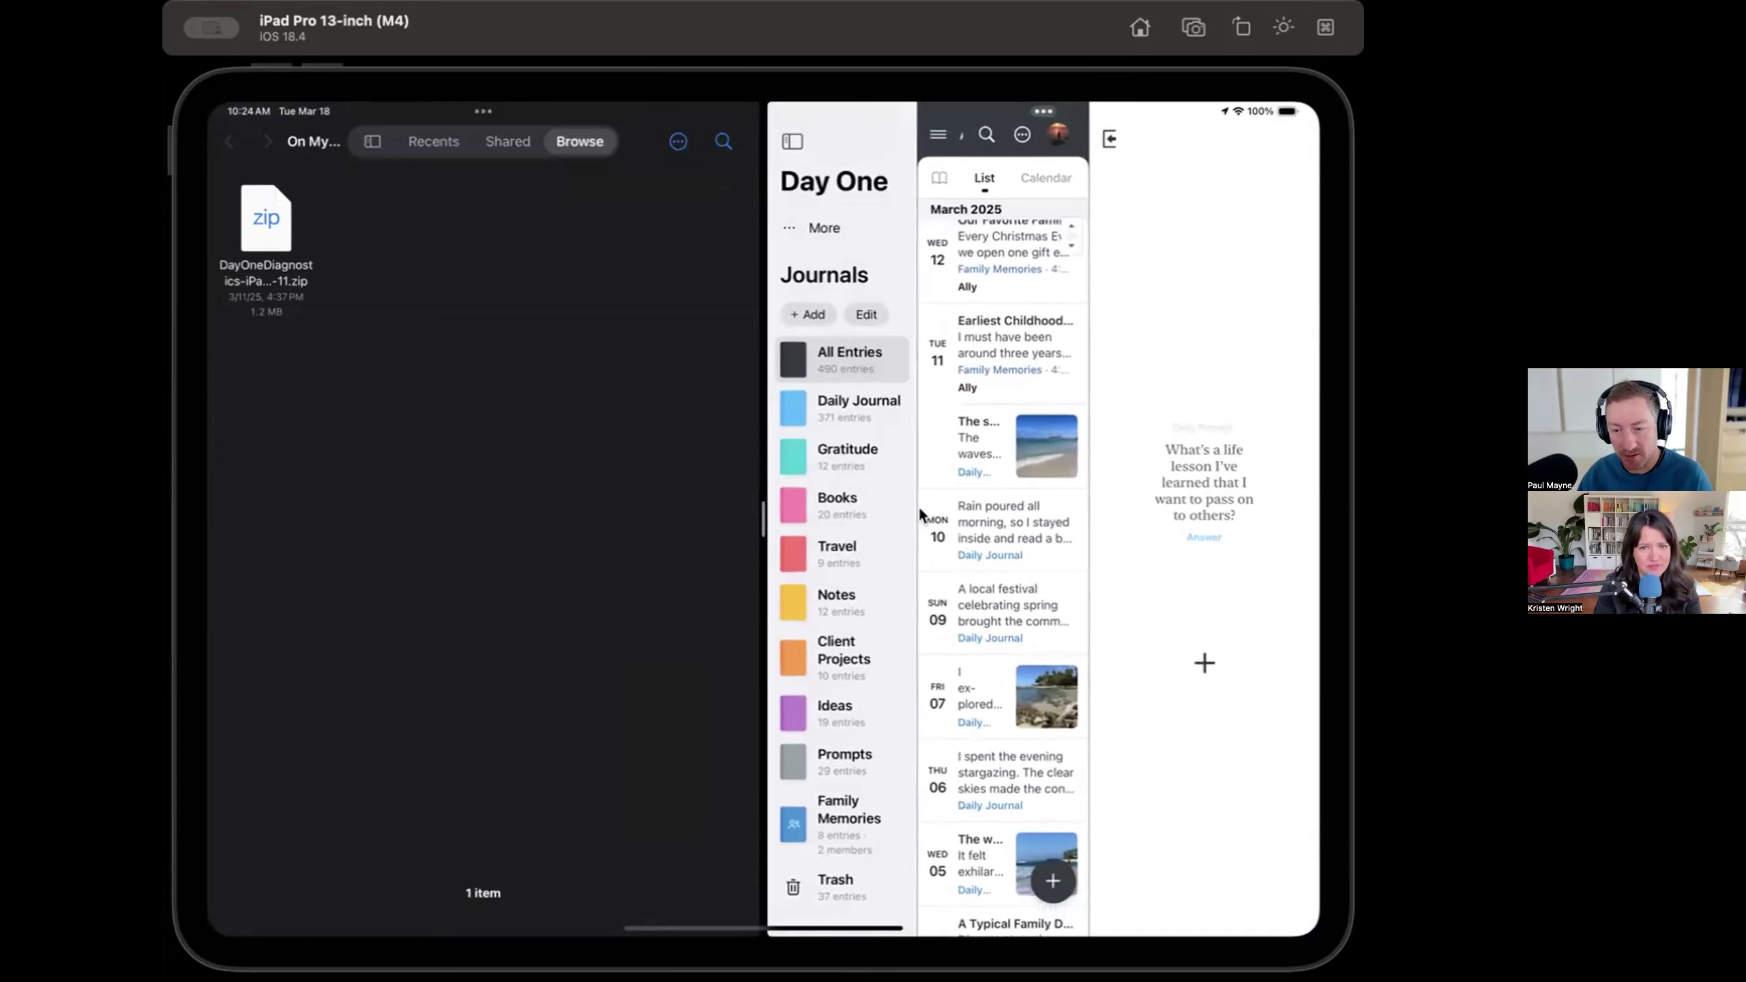
{"action": "left_click", "coordinate": [854, 505]}
{"action": "left_click", "coordinate": [1002, 530]}
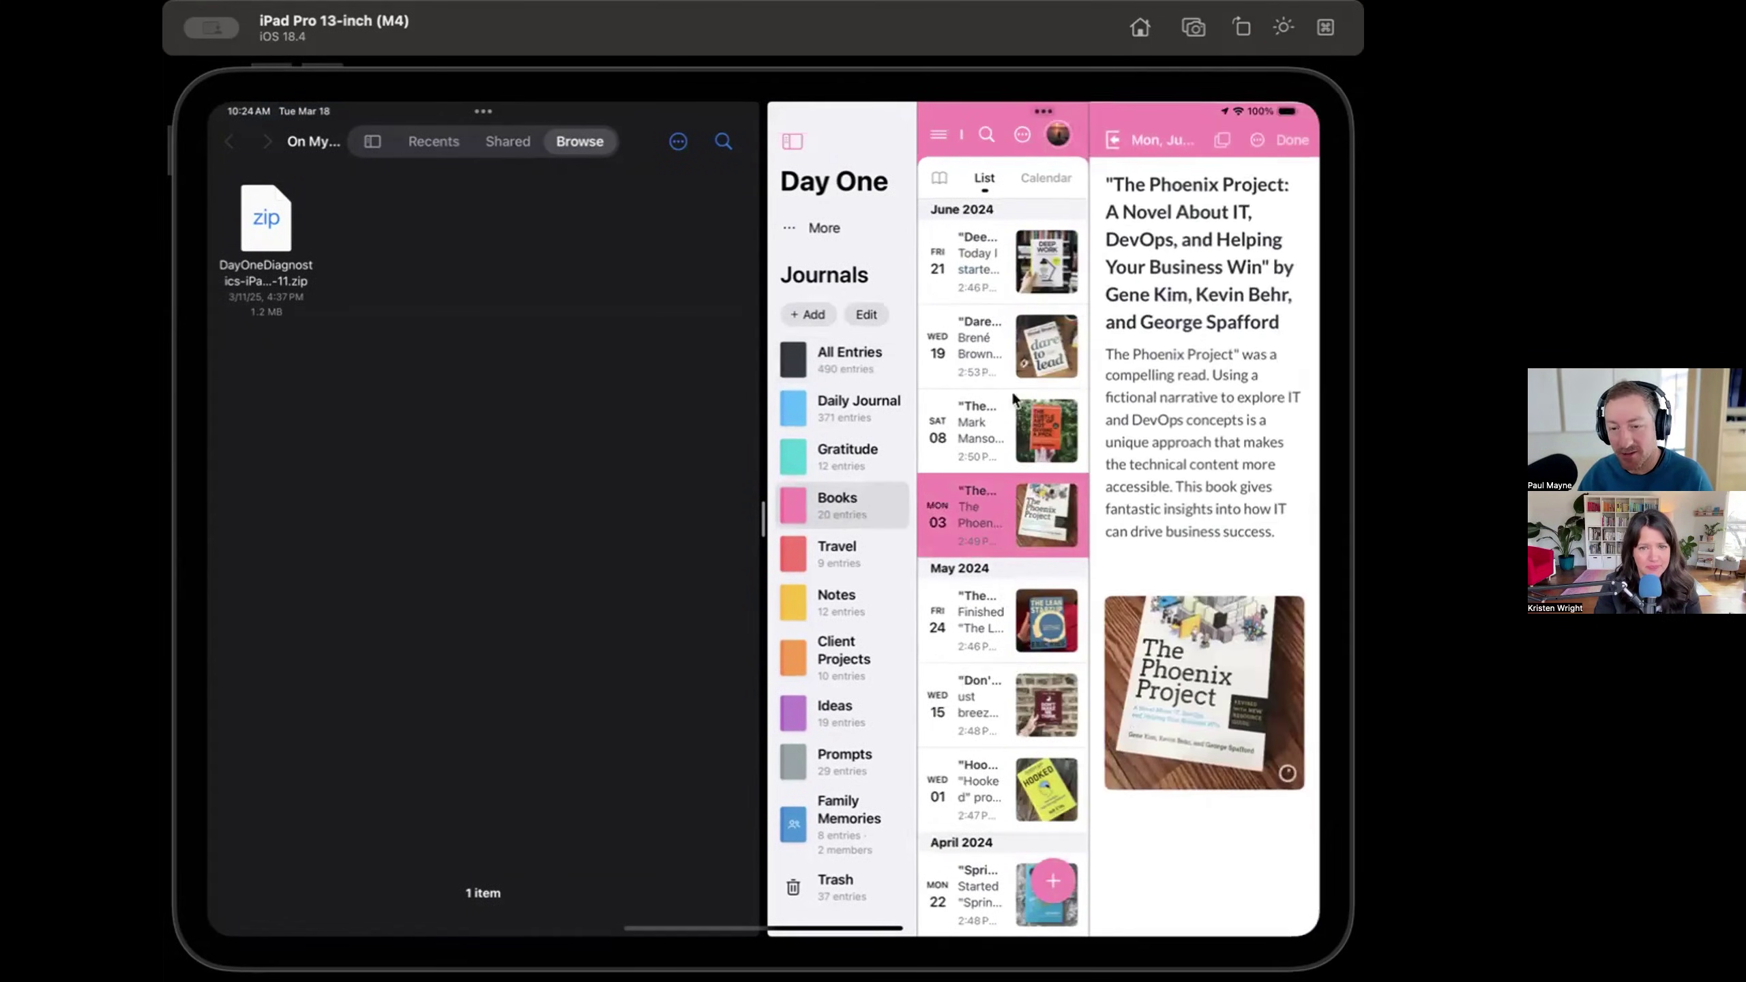
{"action": "left_click", "coordinate": [997, 348]}
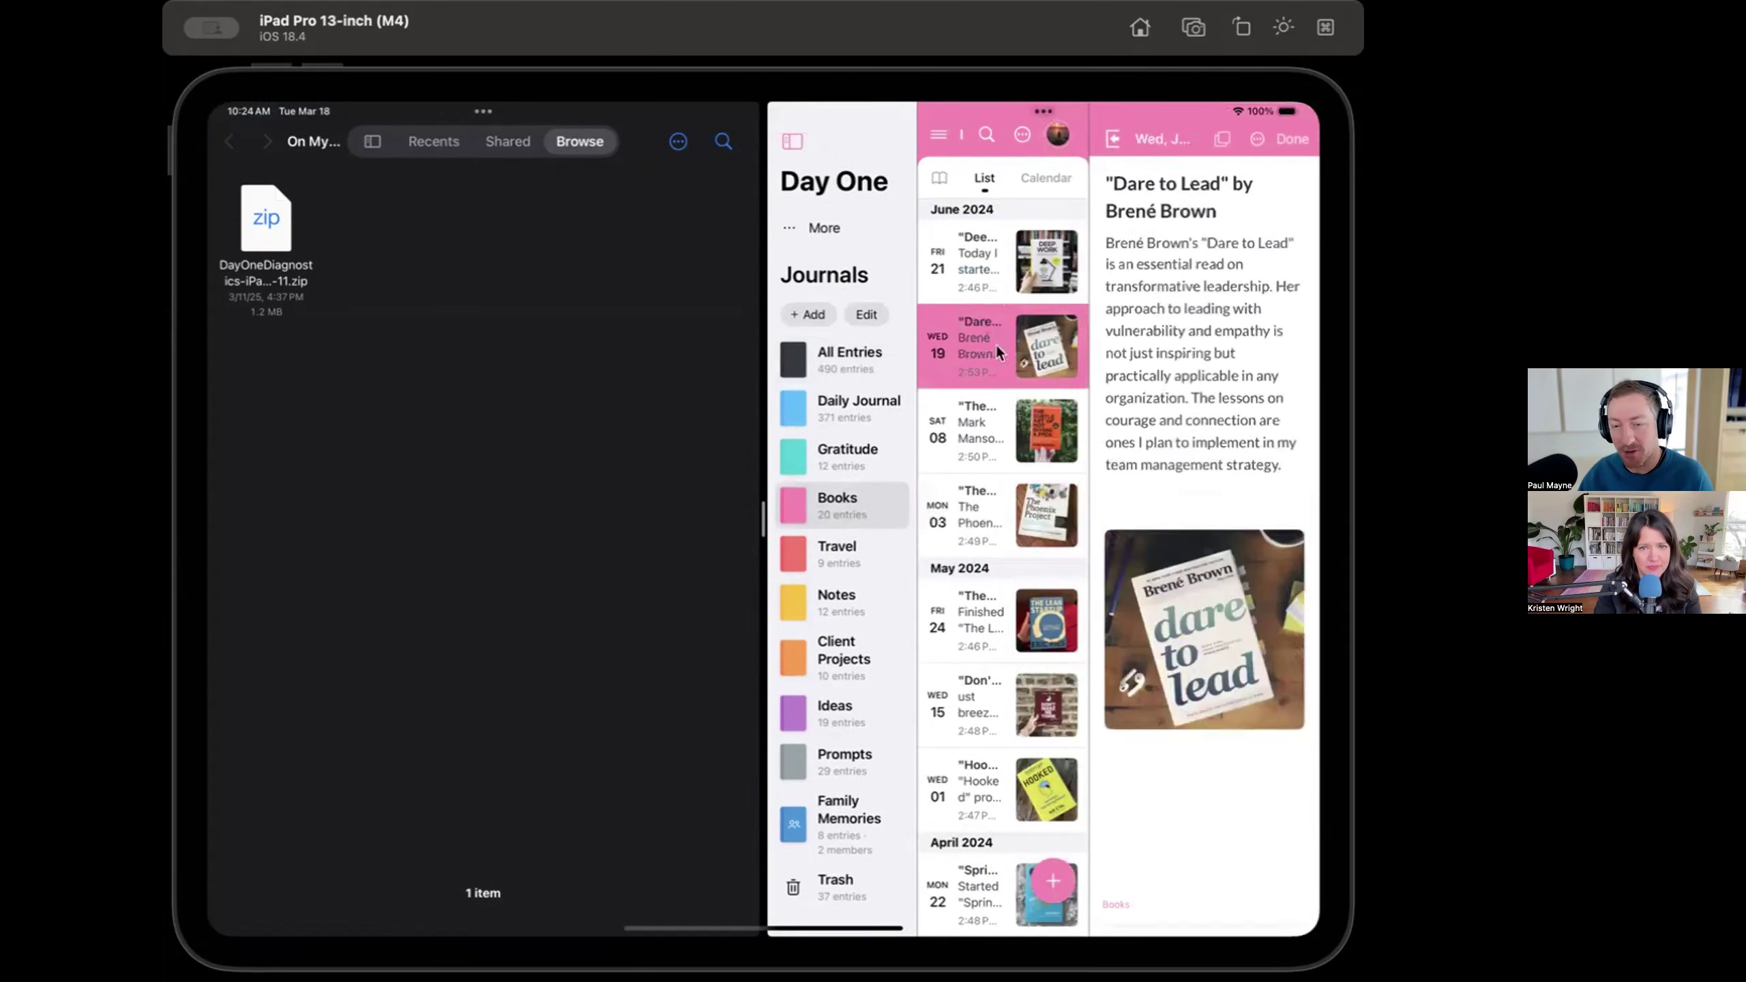
{"action": "left_click", "coordinate": [792, 142]}
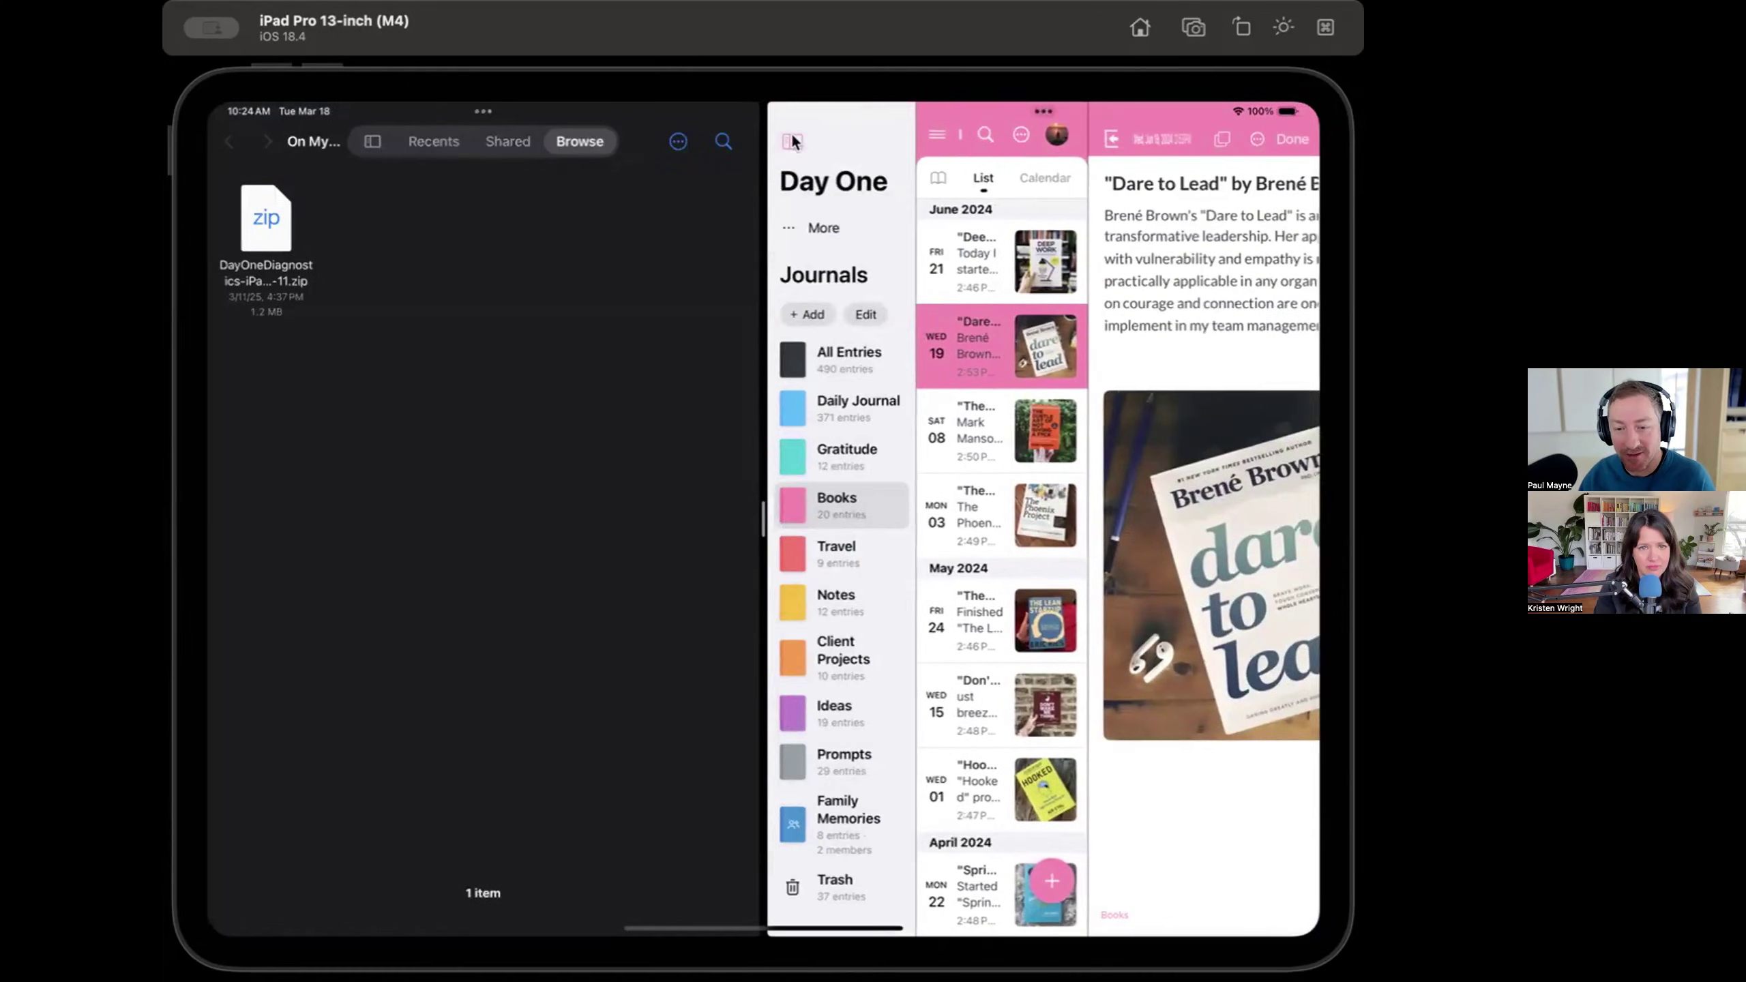
{"action": "left_click", "coordinate": [792, 142]}
{"action": "left_click", "coordinate": [832, 639]}
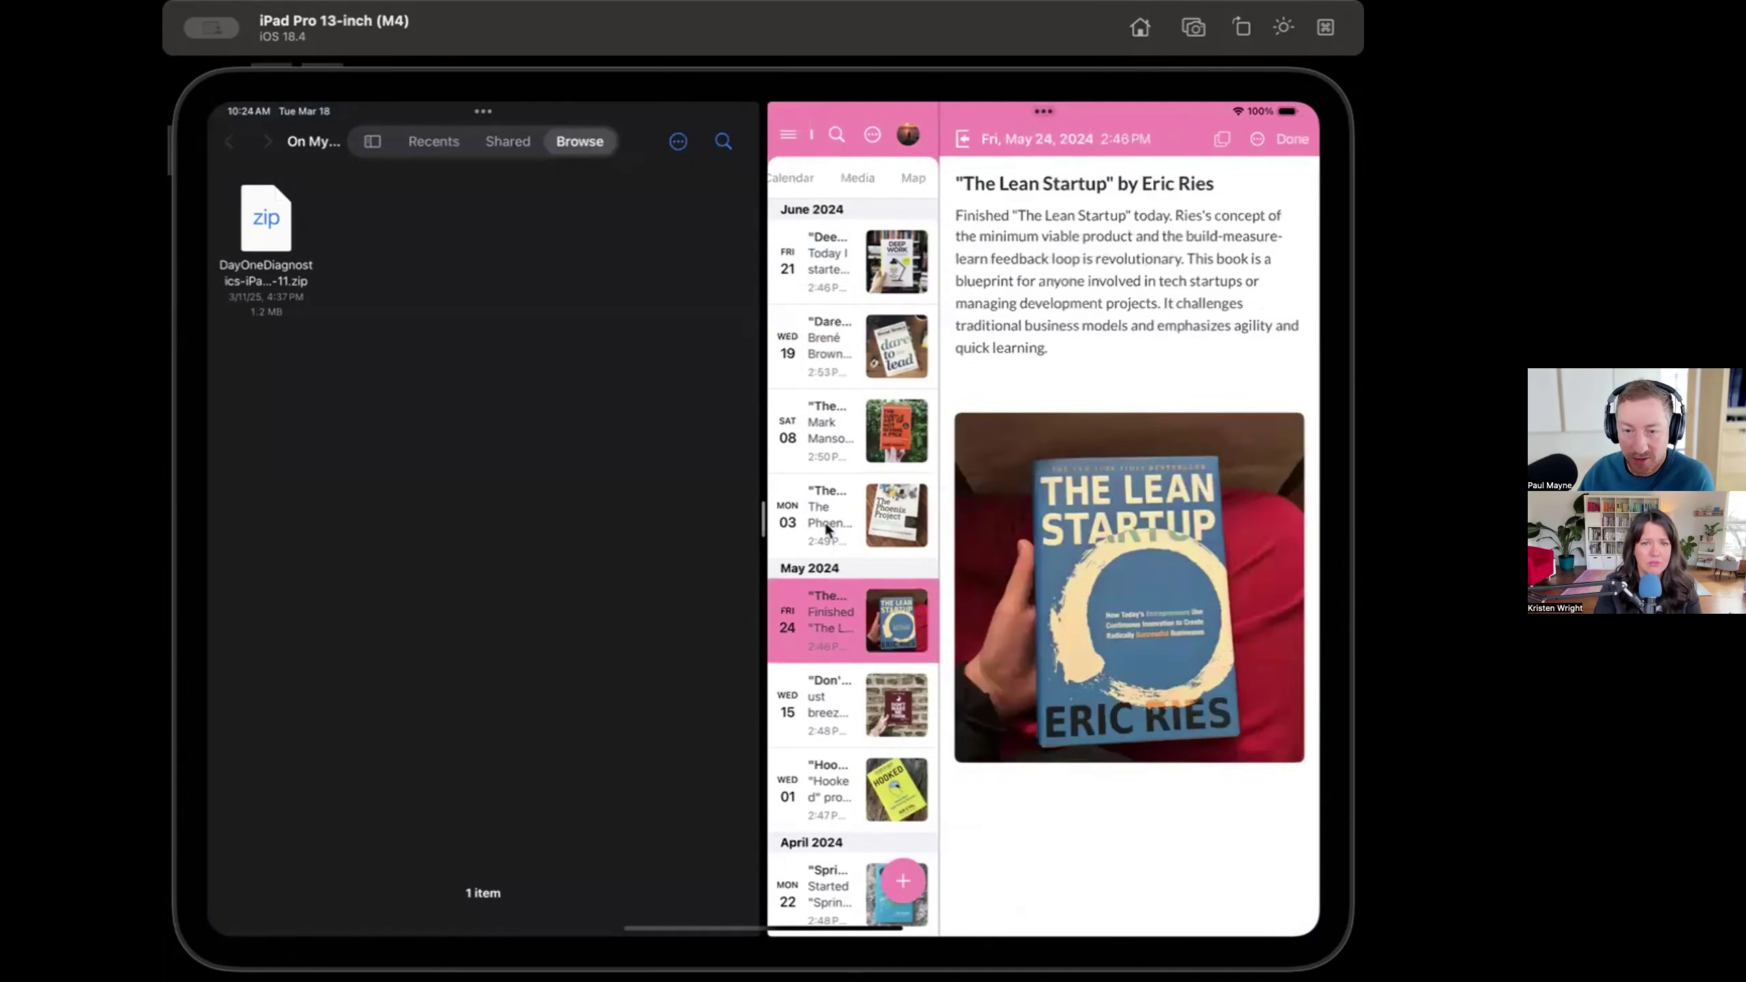
Widen Files to narrow Day One, then cycle the Books entries through calendar, media and list views.
{"action": "left_click_drag", "start_coordinate": [763, 524], "coordinate": [1011, 523]}
{"action": "left_click", "coordinate": [1286, 140]}
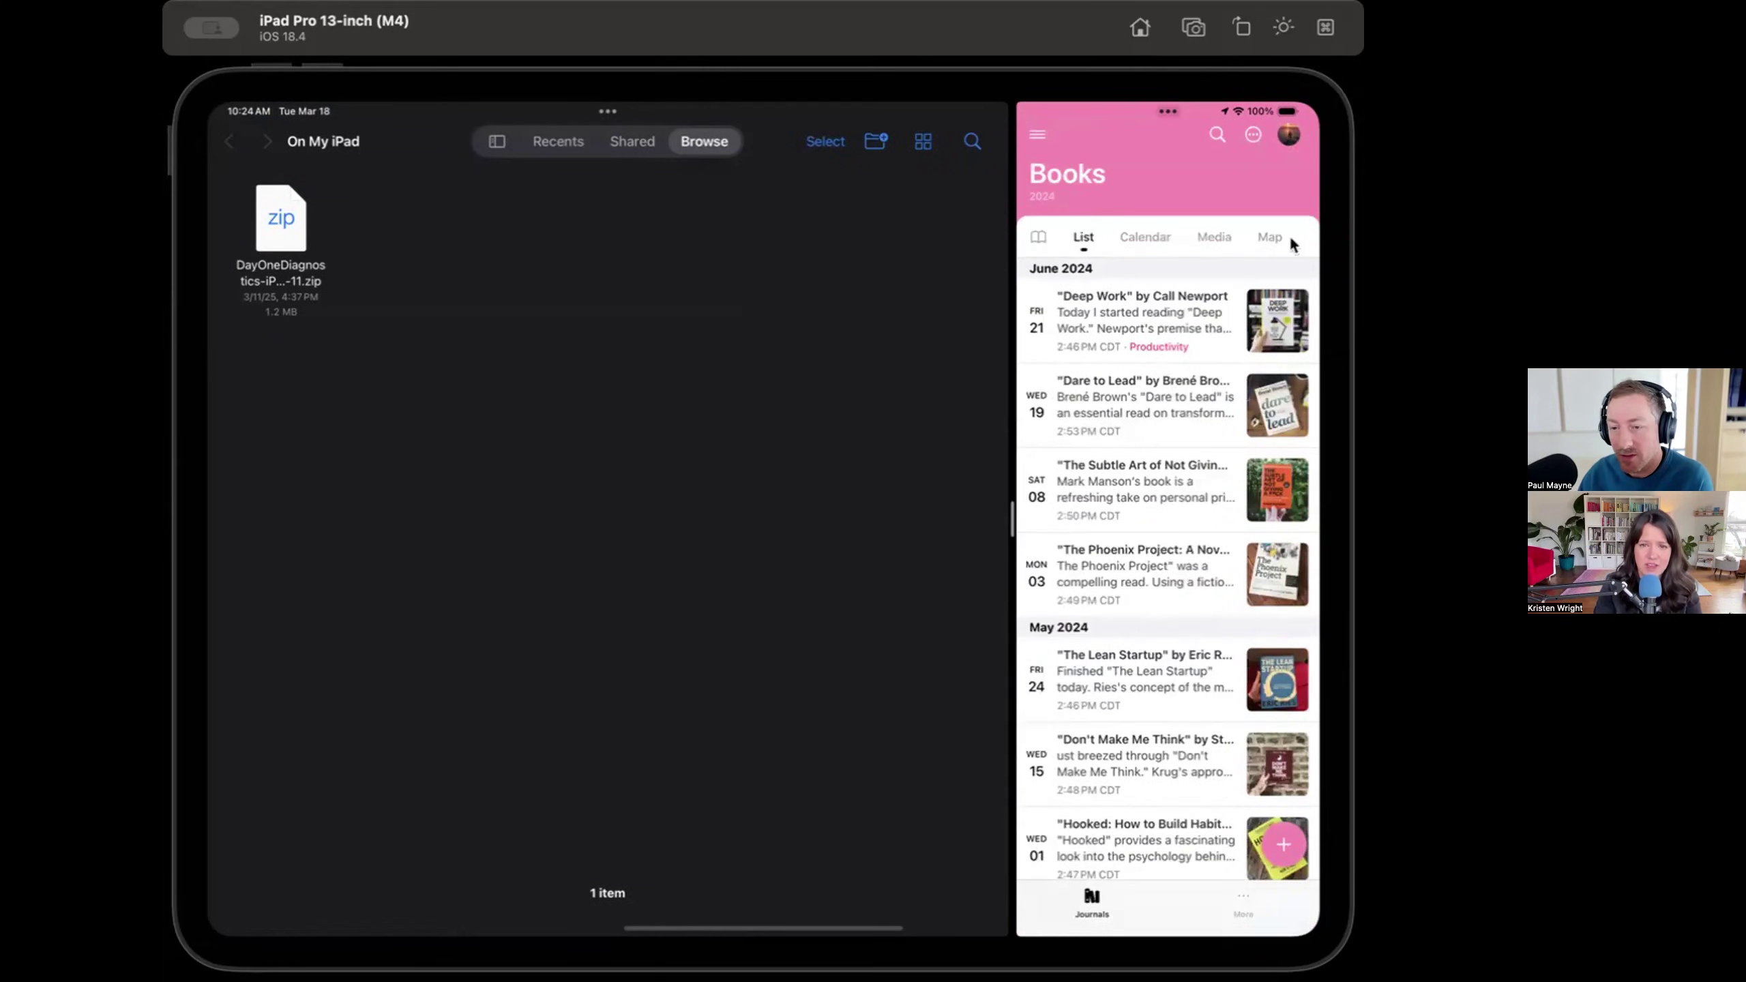
{"action": "left_click", "coordinate": [1141, 238]}
{"action": "left_click", "coordinate": [1217, 237]}
{"action": "left_click", "coordinate": [1072, 237]}
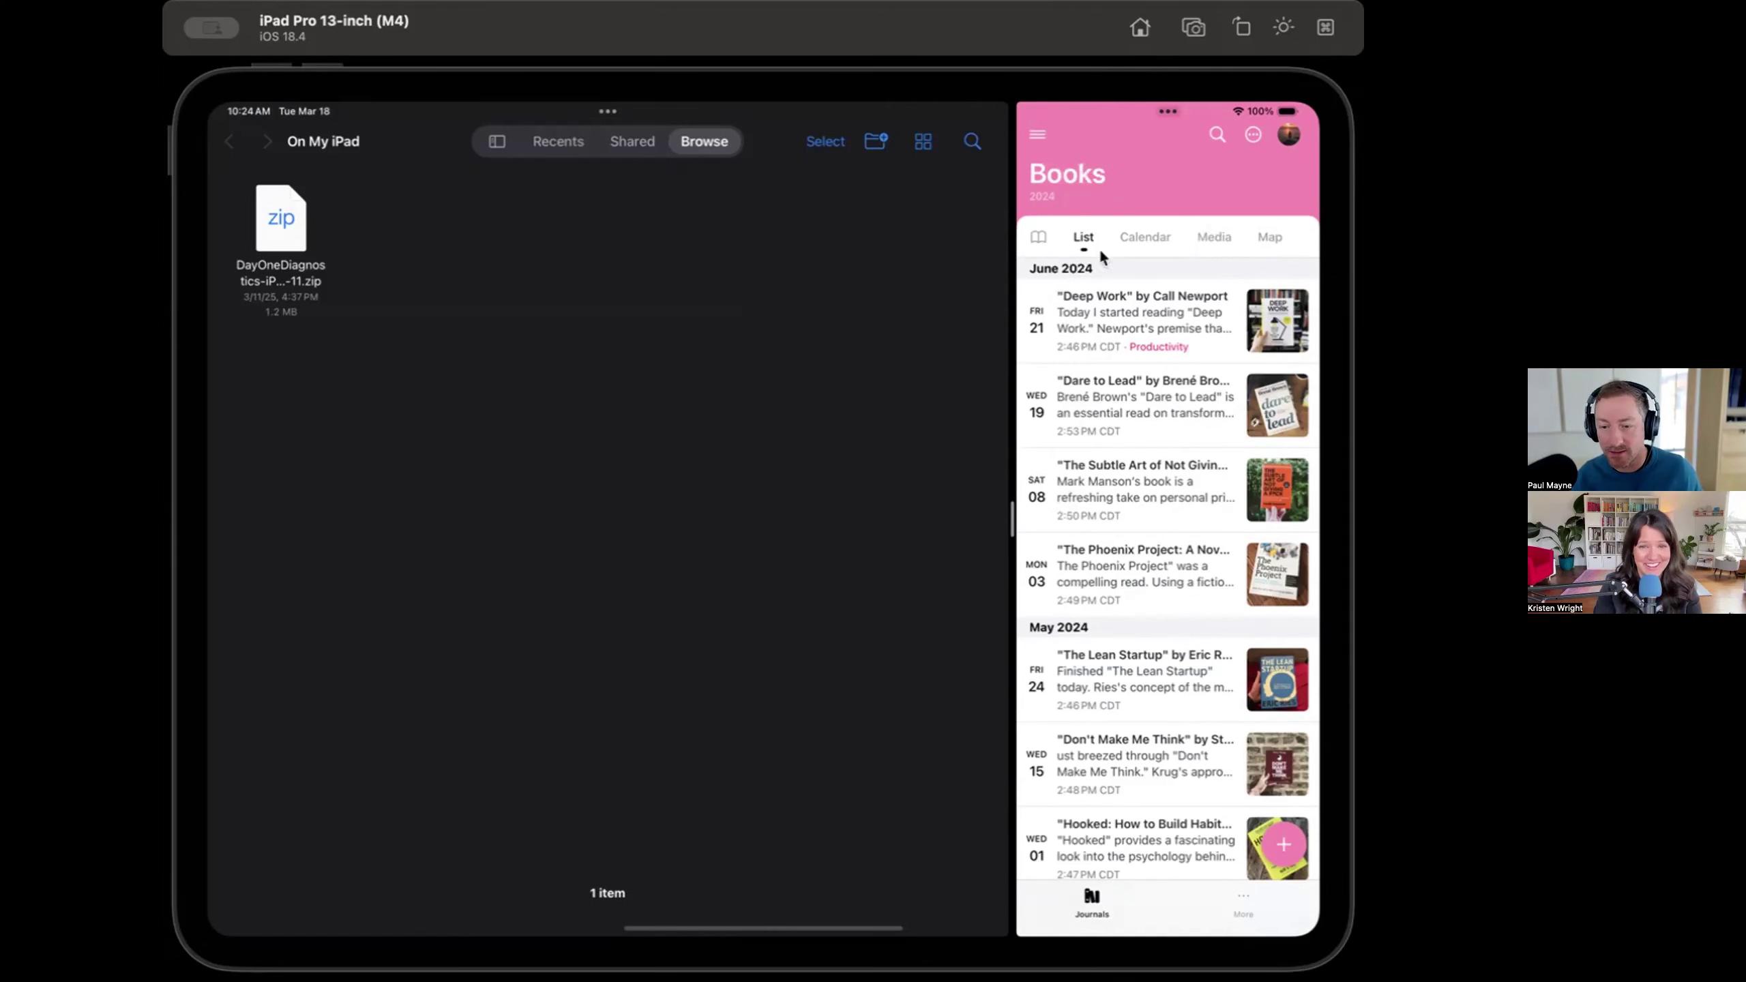
Make Day One full screen, open Dare to Lead, and view Books as media then calendar.
{"action": "left_click", "coordinate": [1168, 112]}
{"action": "left_click", "coordinate": [1158, 139]}
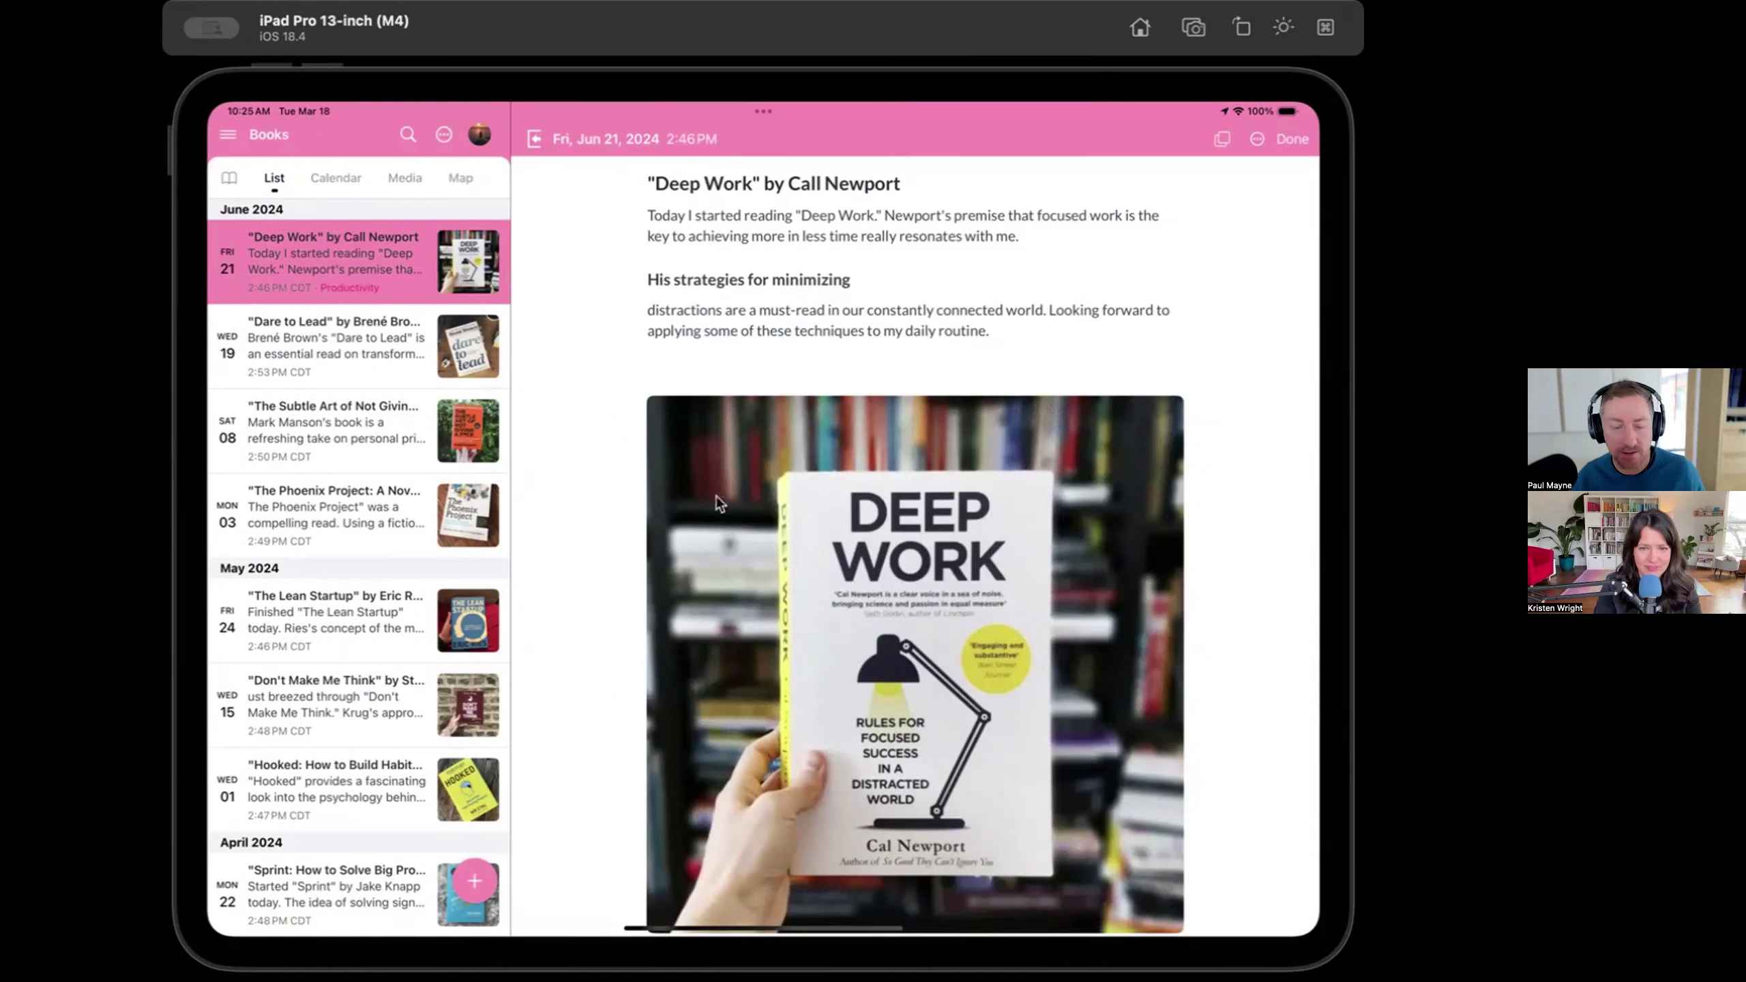
{"action": "left_click", "coordinate": [326, 323]}
{"action": "left_click", "coordinate": [395, 176]}
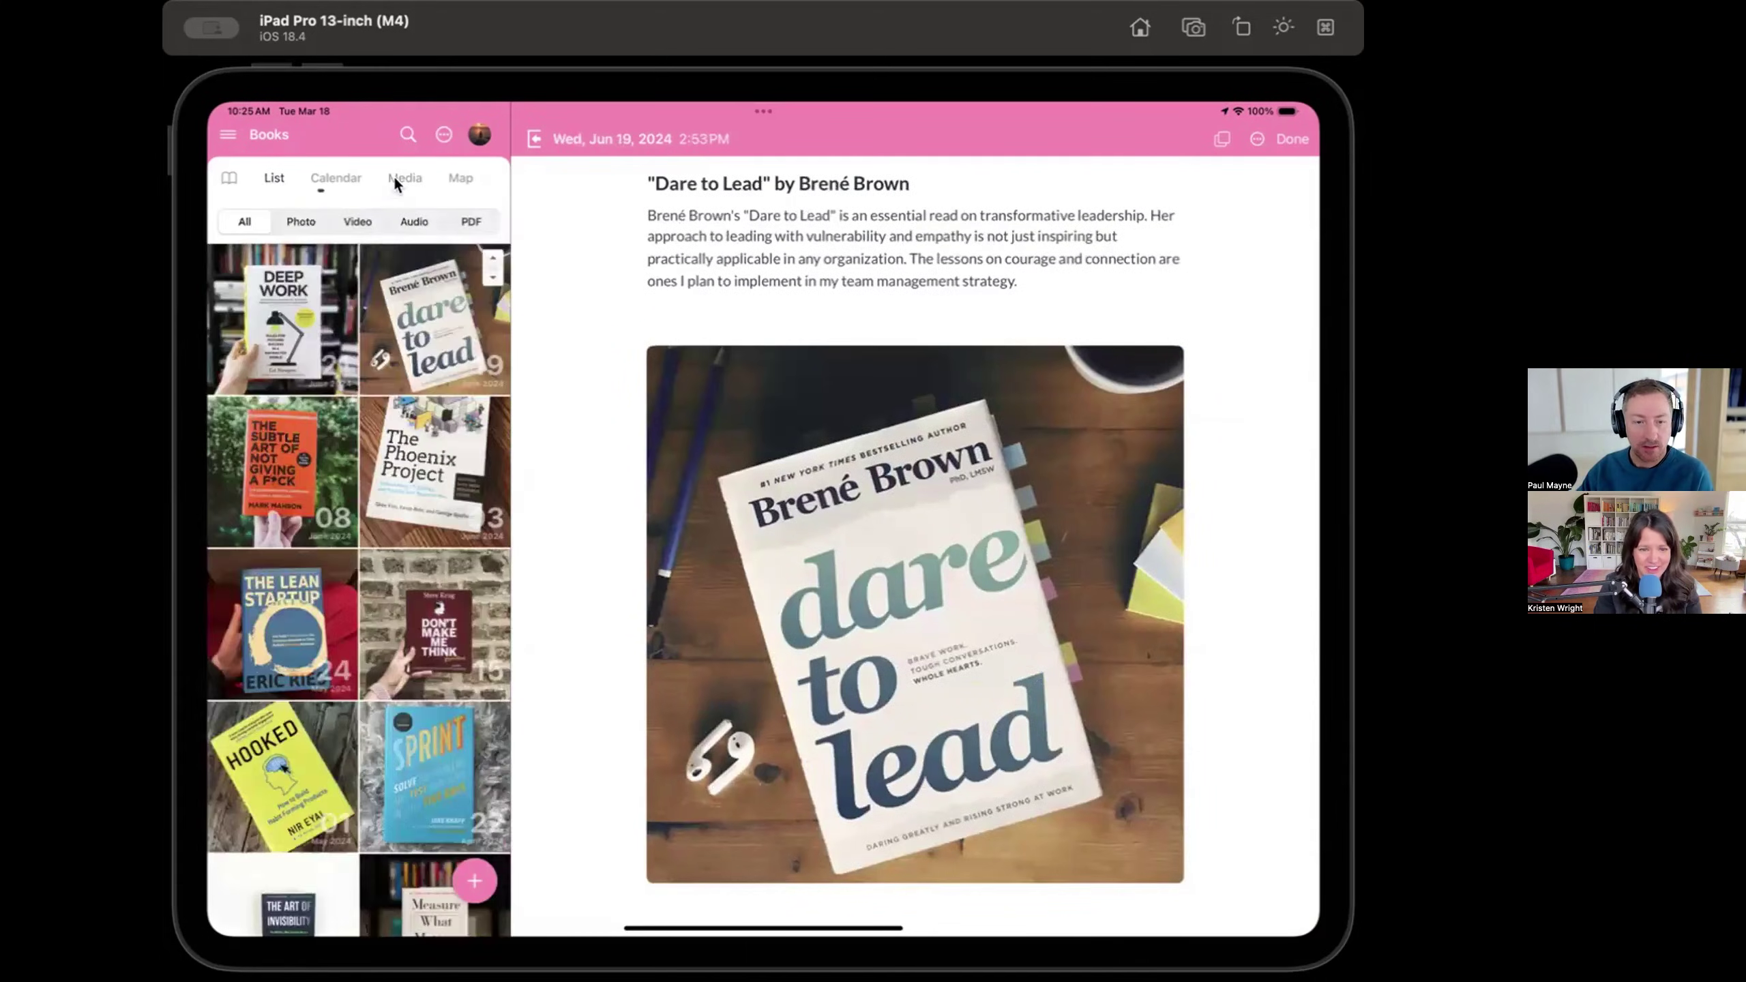
{"action": "left_click", "coordinate": [330, 177]}
Switch to All Entries and open the day view for Fri, Feb 21, 2025.
{"action": "scroll", "coordinate": [350, 399], "scroll_direction": "up", "scroll_amount": 5}
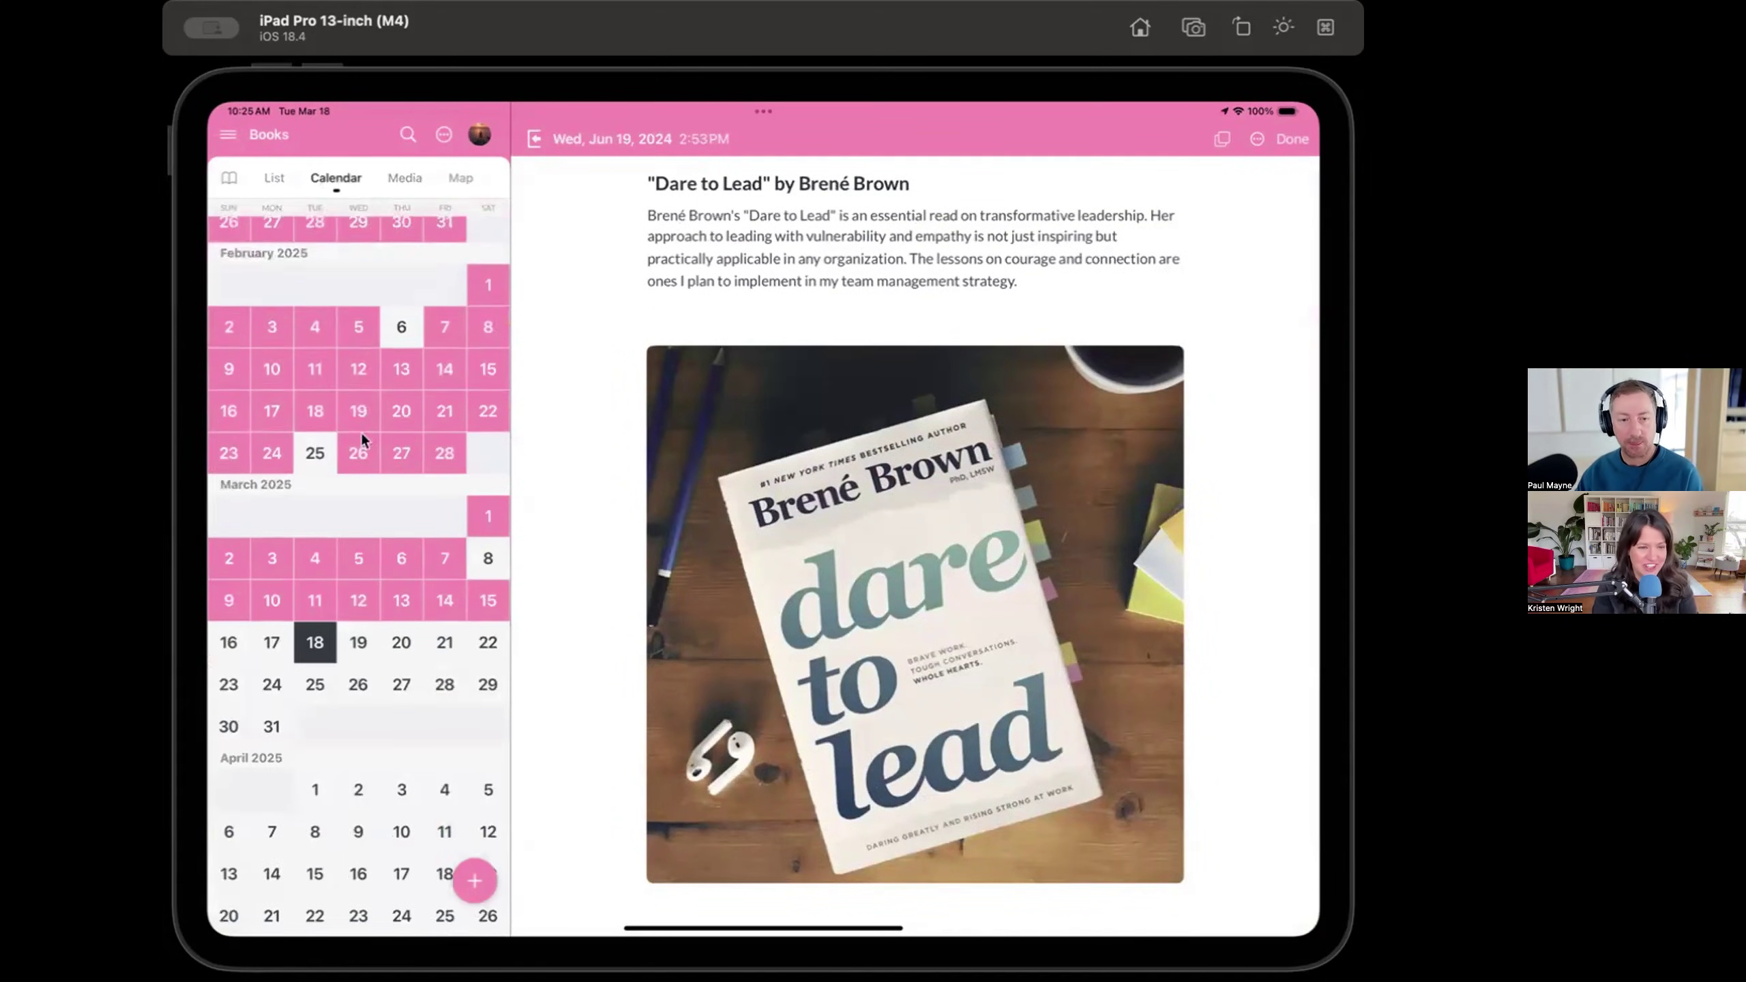
{"action": "left_click", "coordinate": [230, 139]}
{"action": "left_click", "coordinate": [285, 323]}
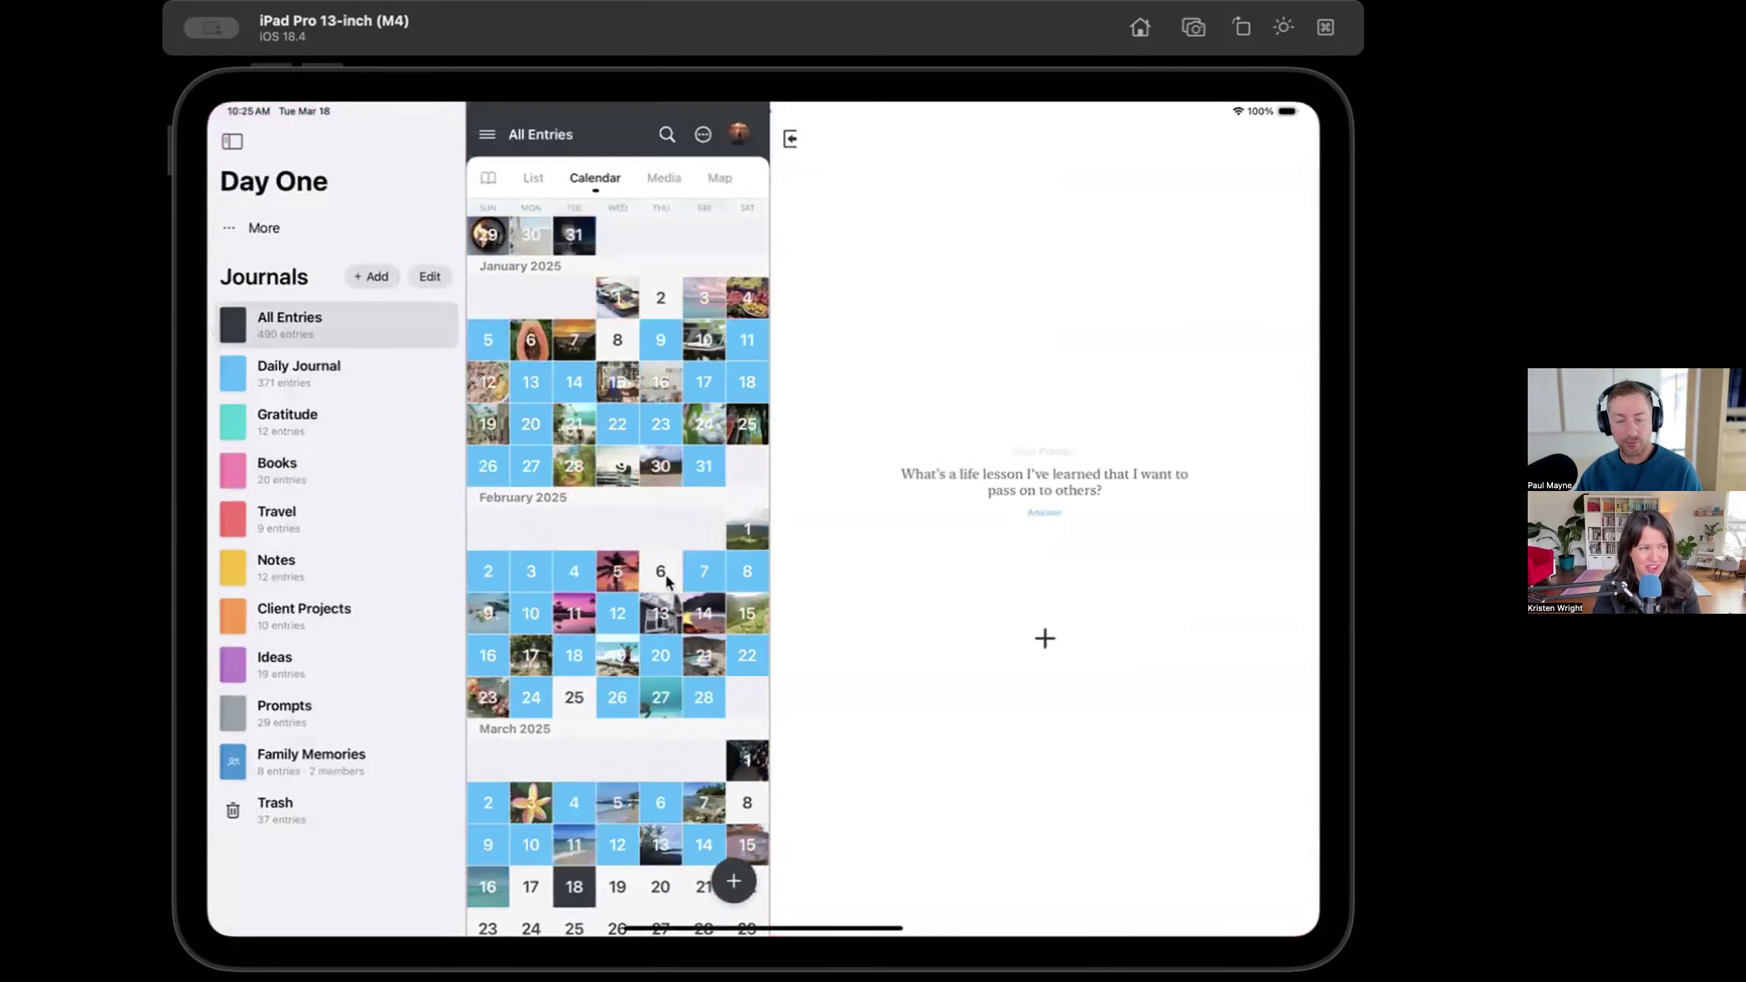
{"action": "scroll", "coordinate": [686, 512], "scroll_direction": "down", "scroll_amount": 3}
{"action": "left_click", "coordinate": [699, 428]}
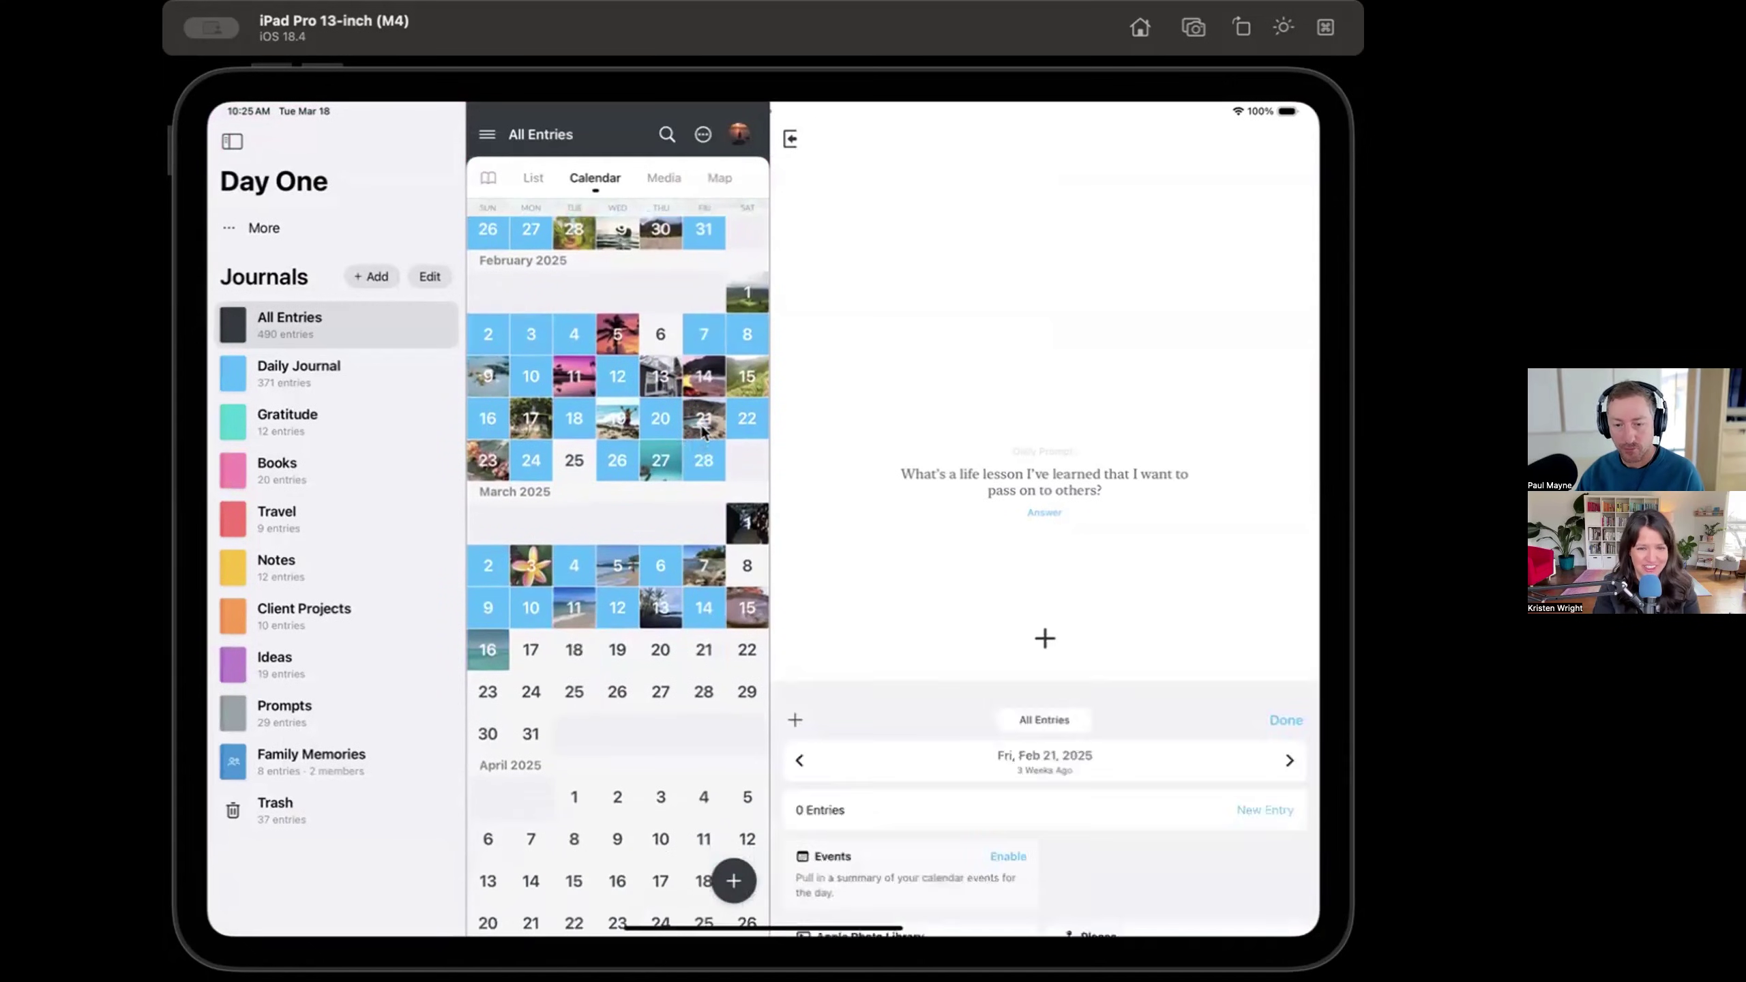